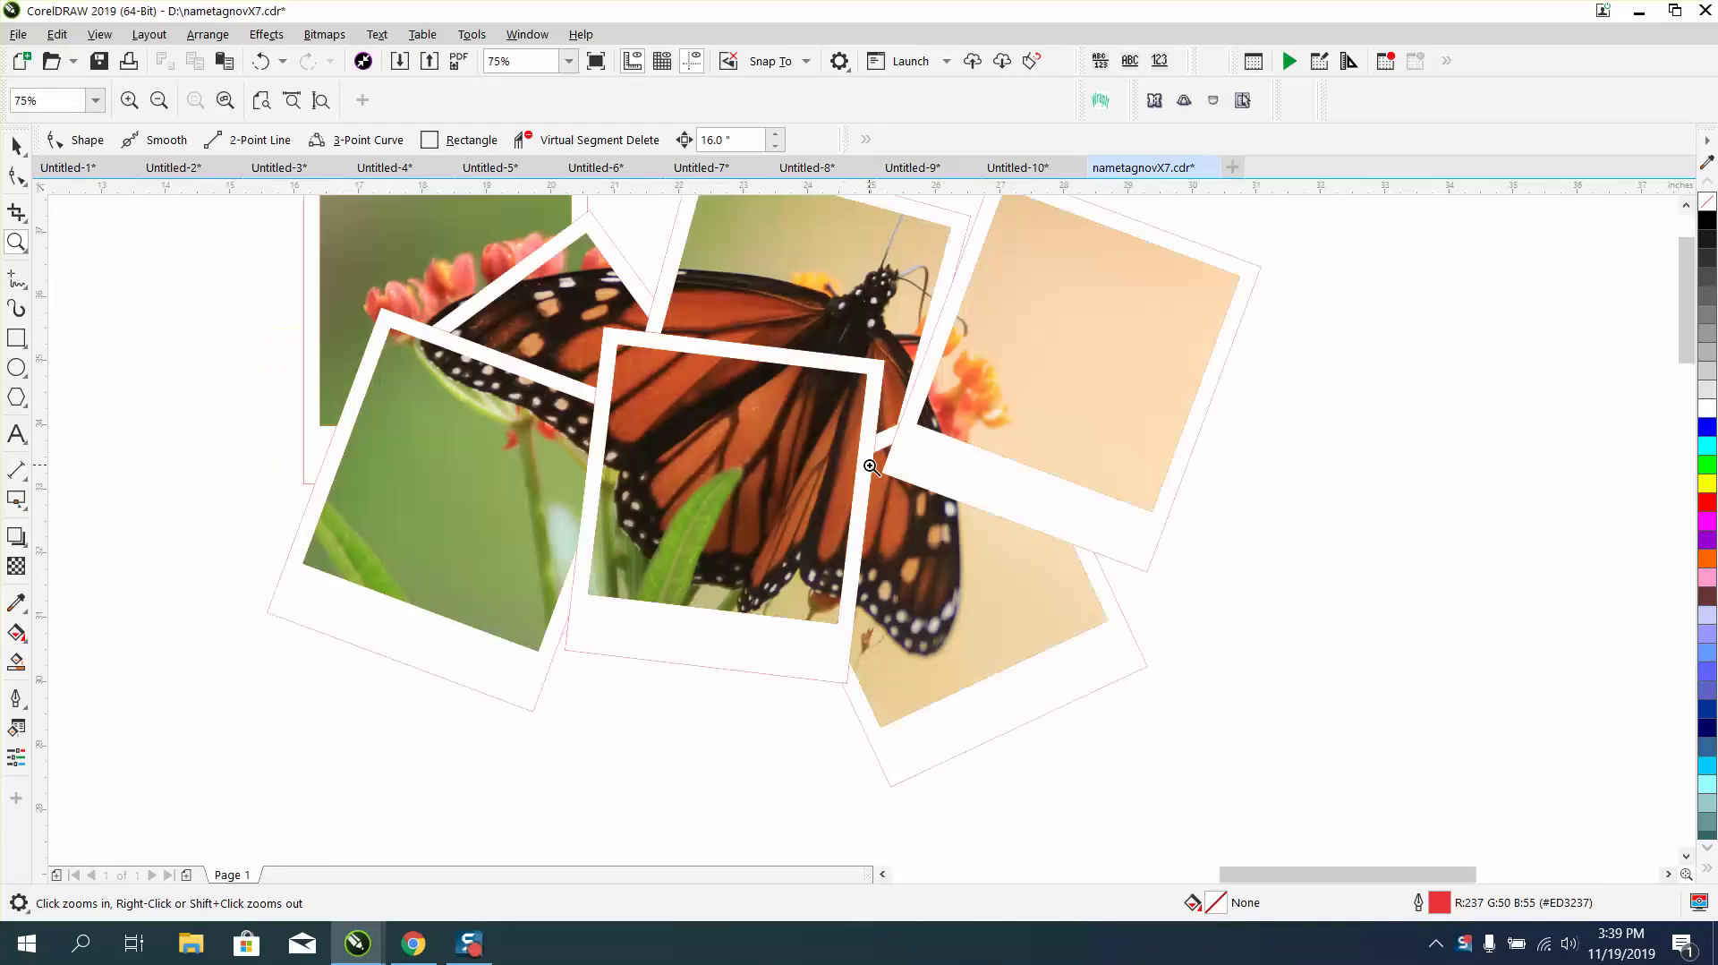
# Zoom out to 16% to show the butterfly photo, the finished collage and the empty page.
pyautogui.rightClick(749, 448)
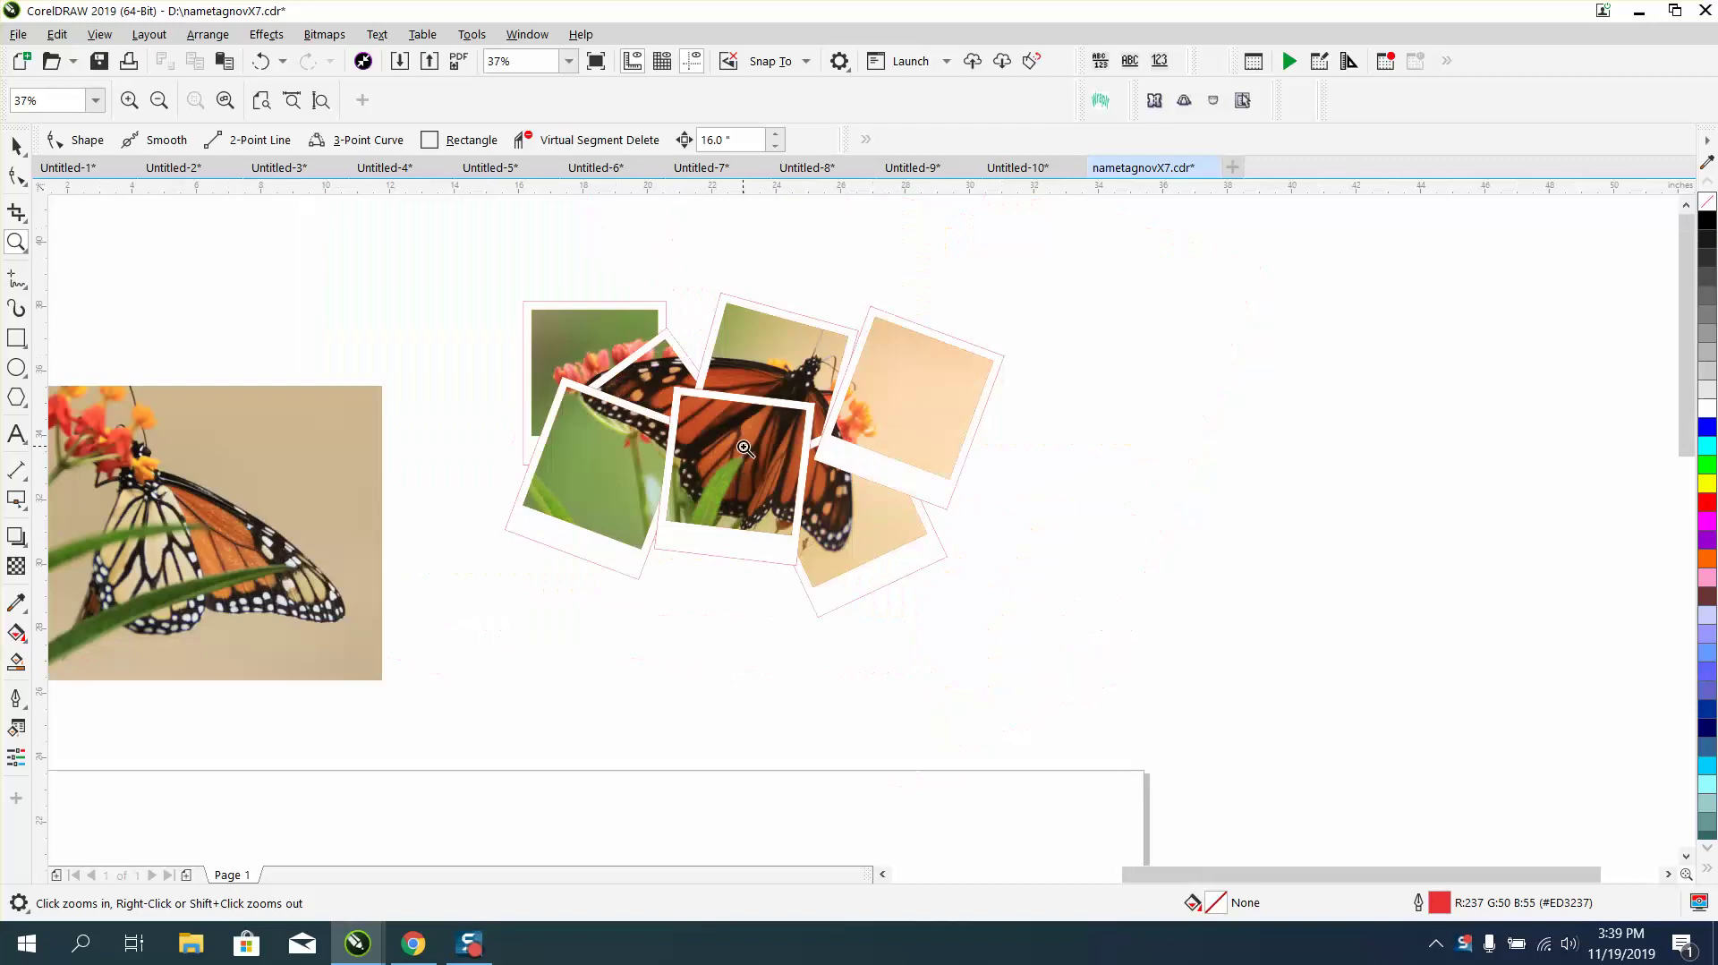
pyautogui.rightClick(792, 411)
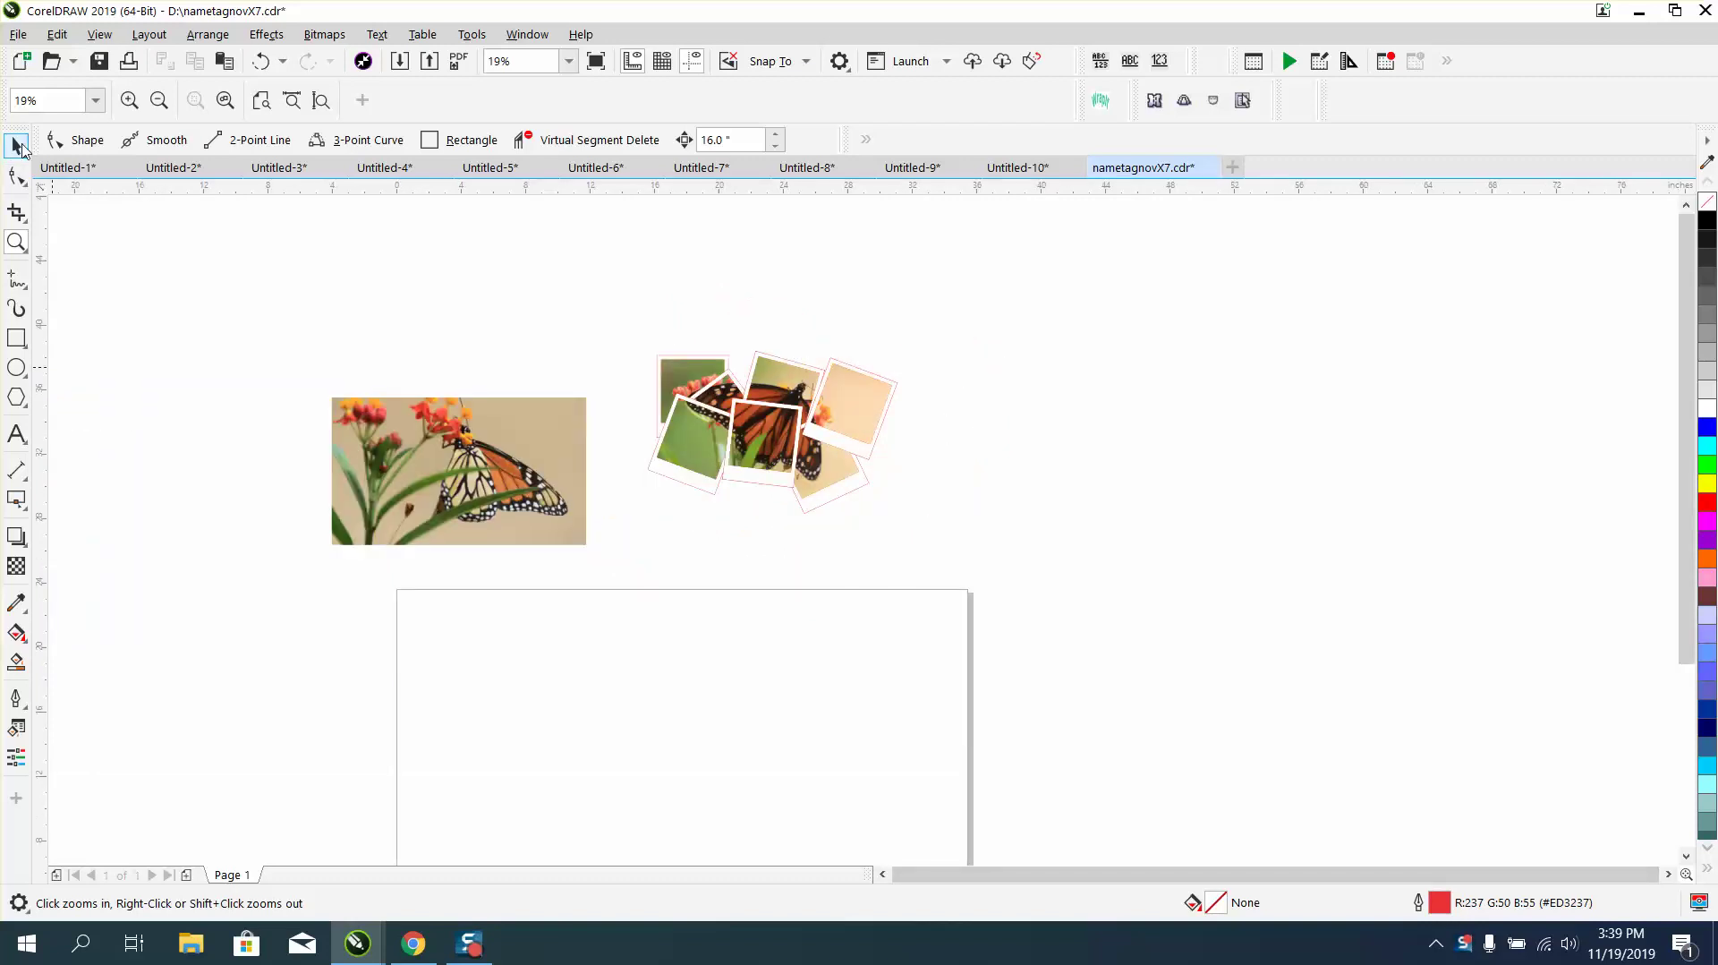
pyautogui.click(16, 145)
pyautogui.click(528, 479)
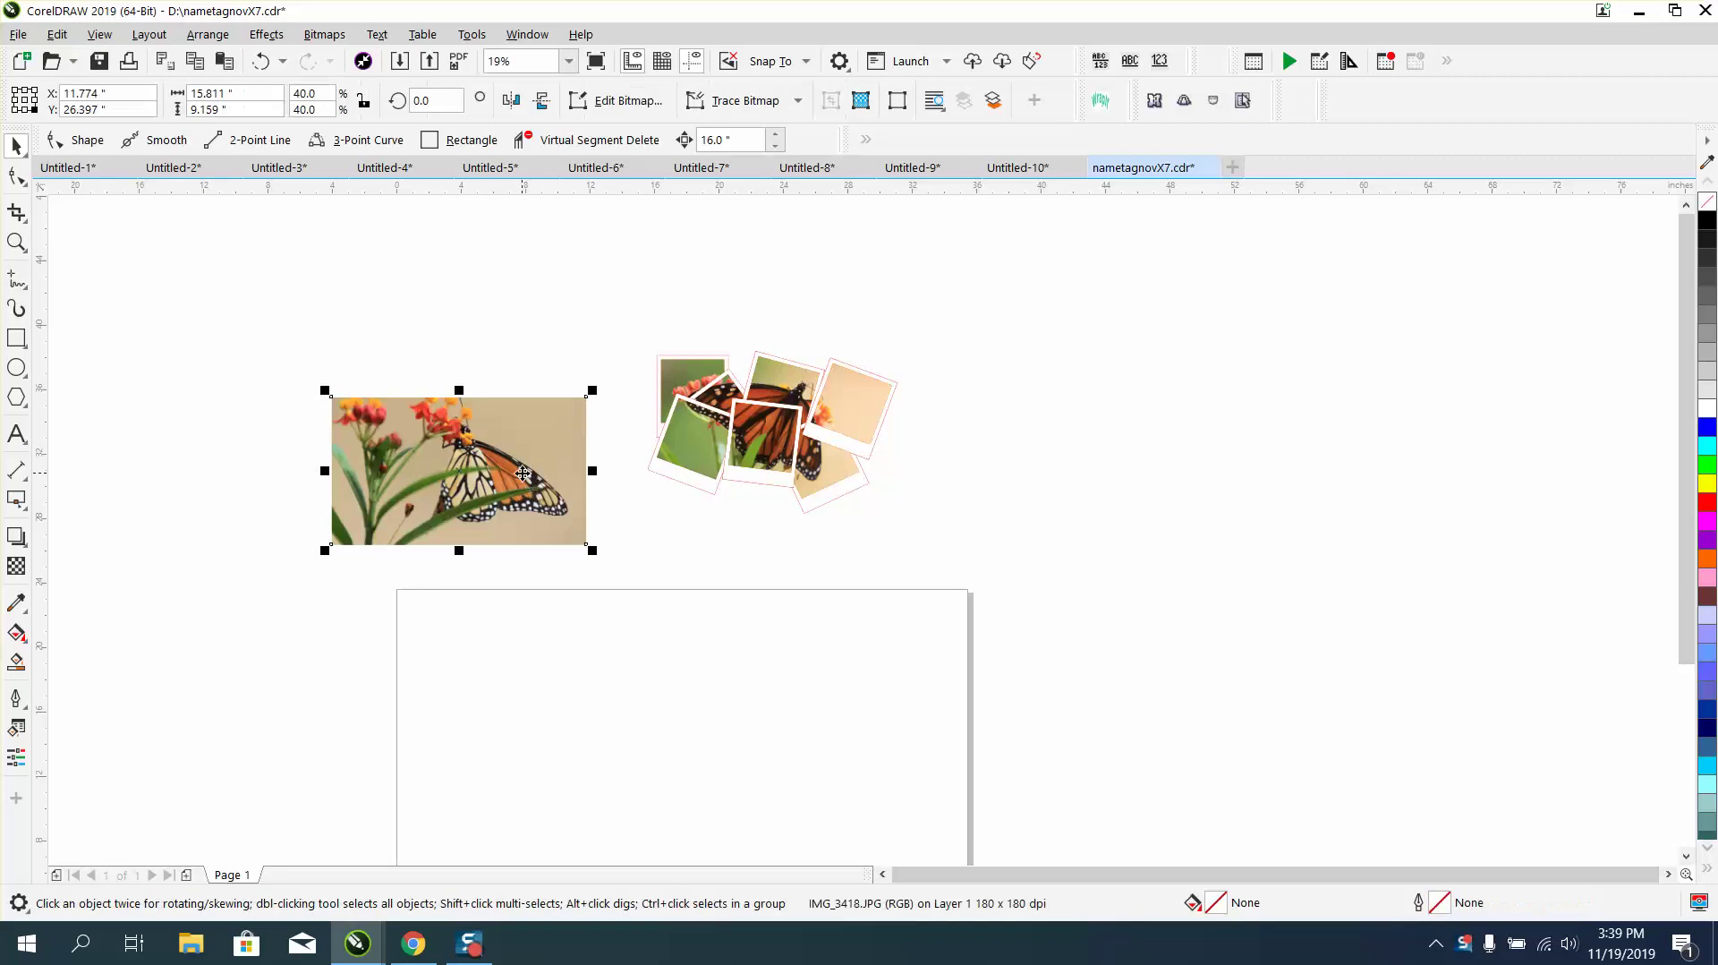
pyautogui.click(16, 242)
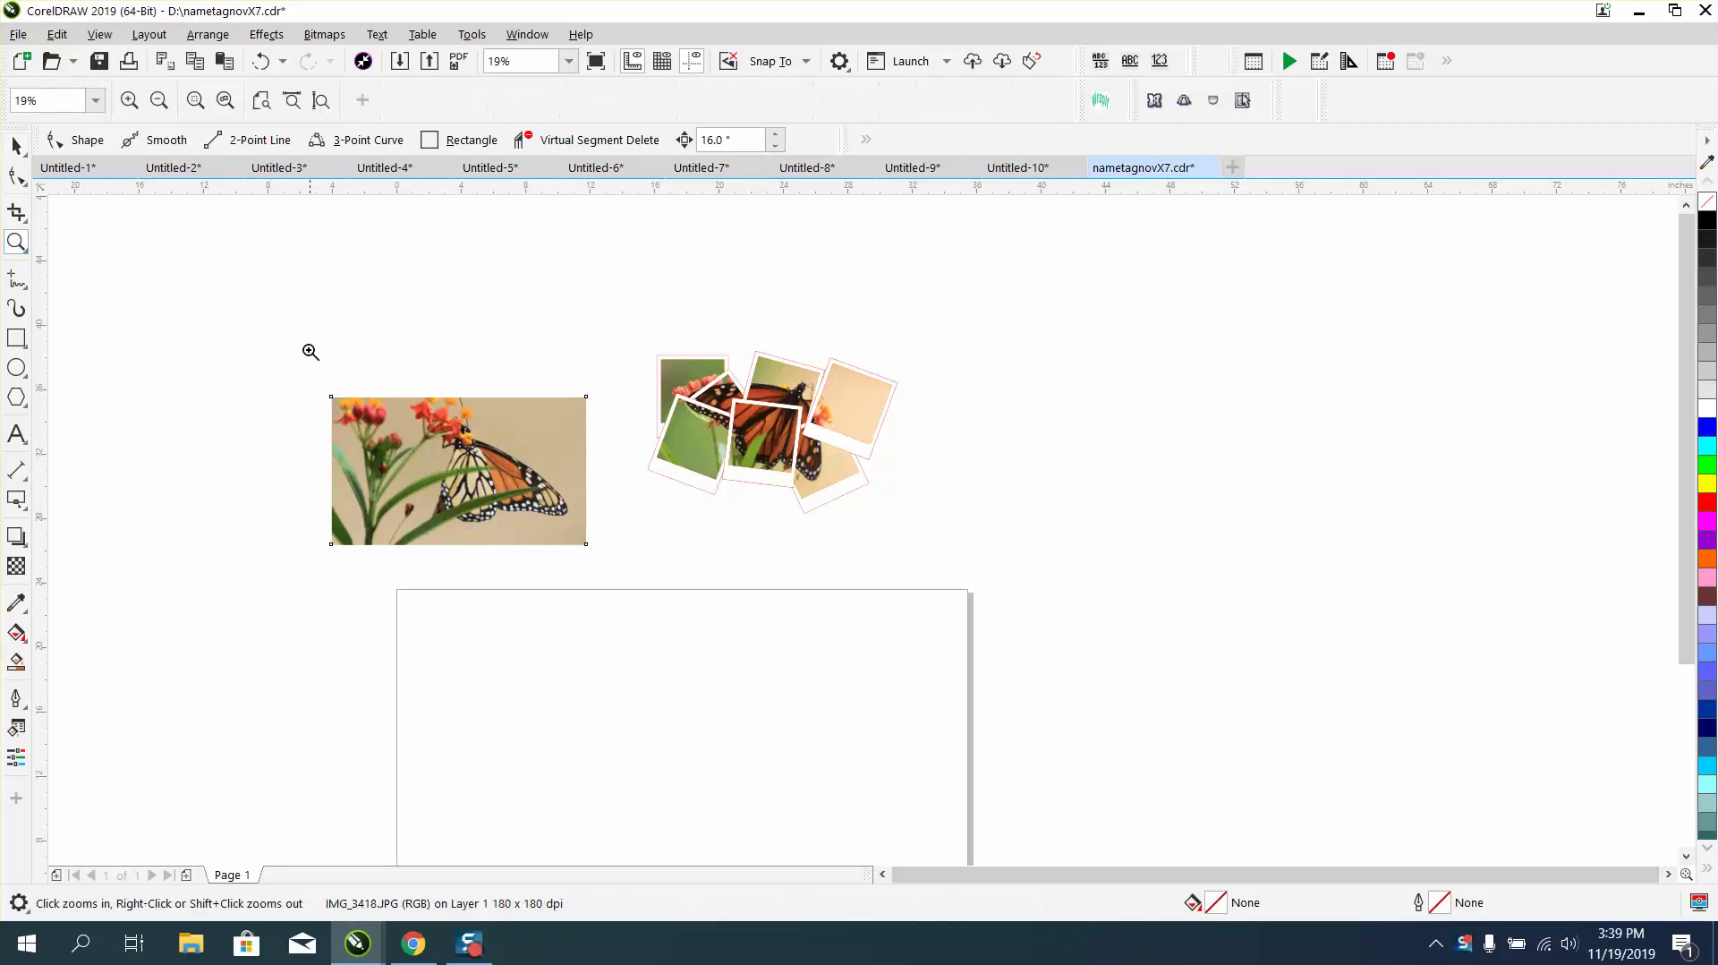
pyautogui.moveTo(287, 336); pyautogui.dragTo(1244, 624)
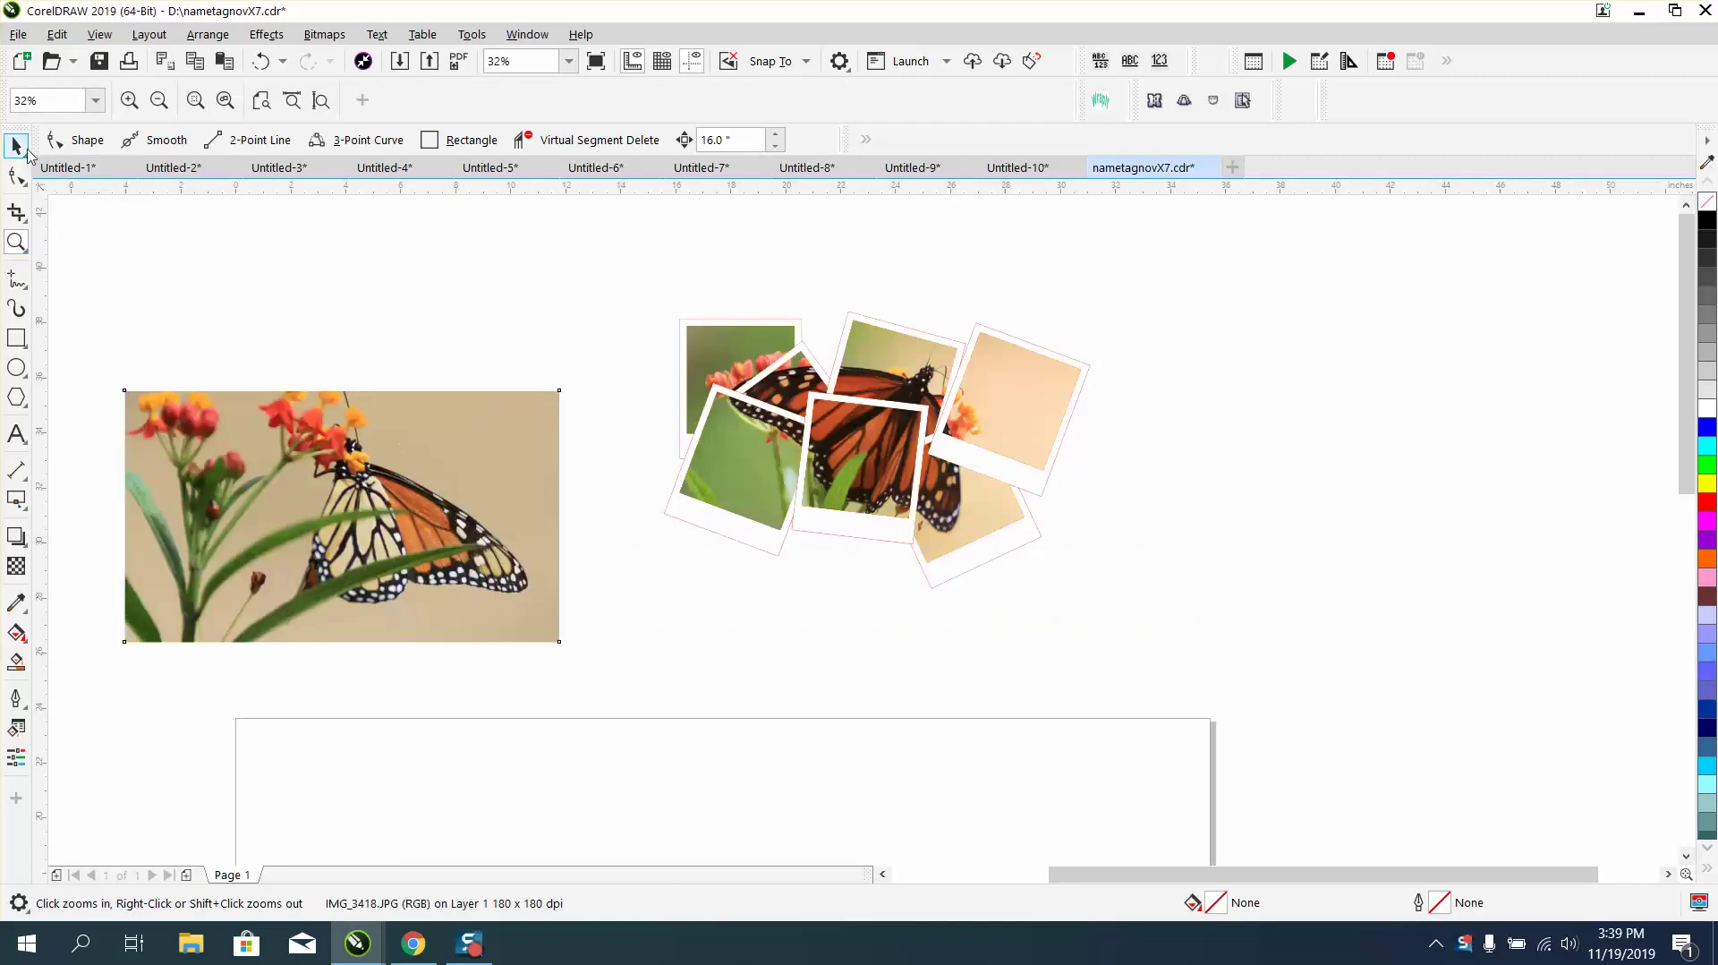
pyautogui.click(16, 145)
pyautogui.scroll(-2, 549, 336)
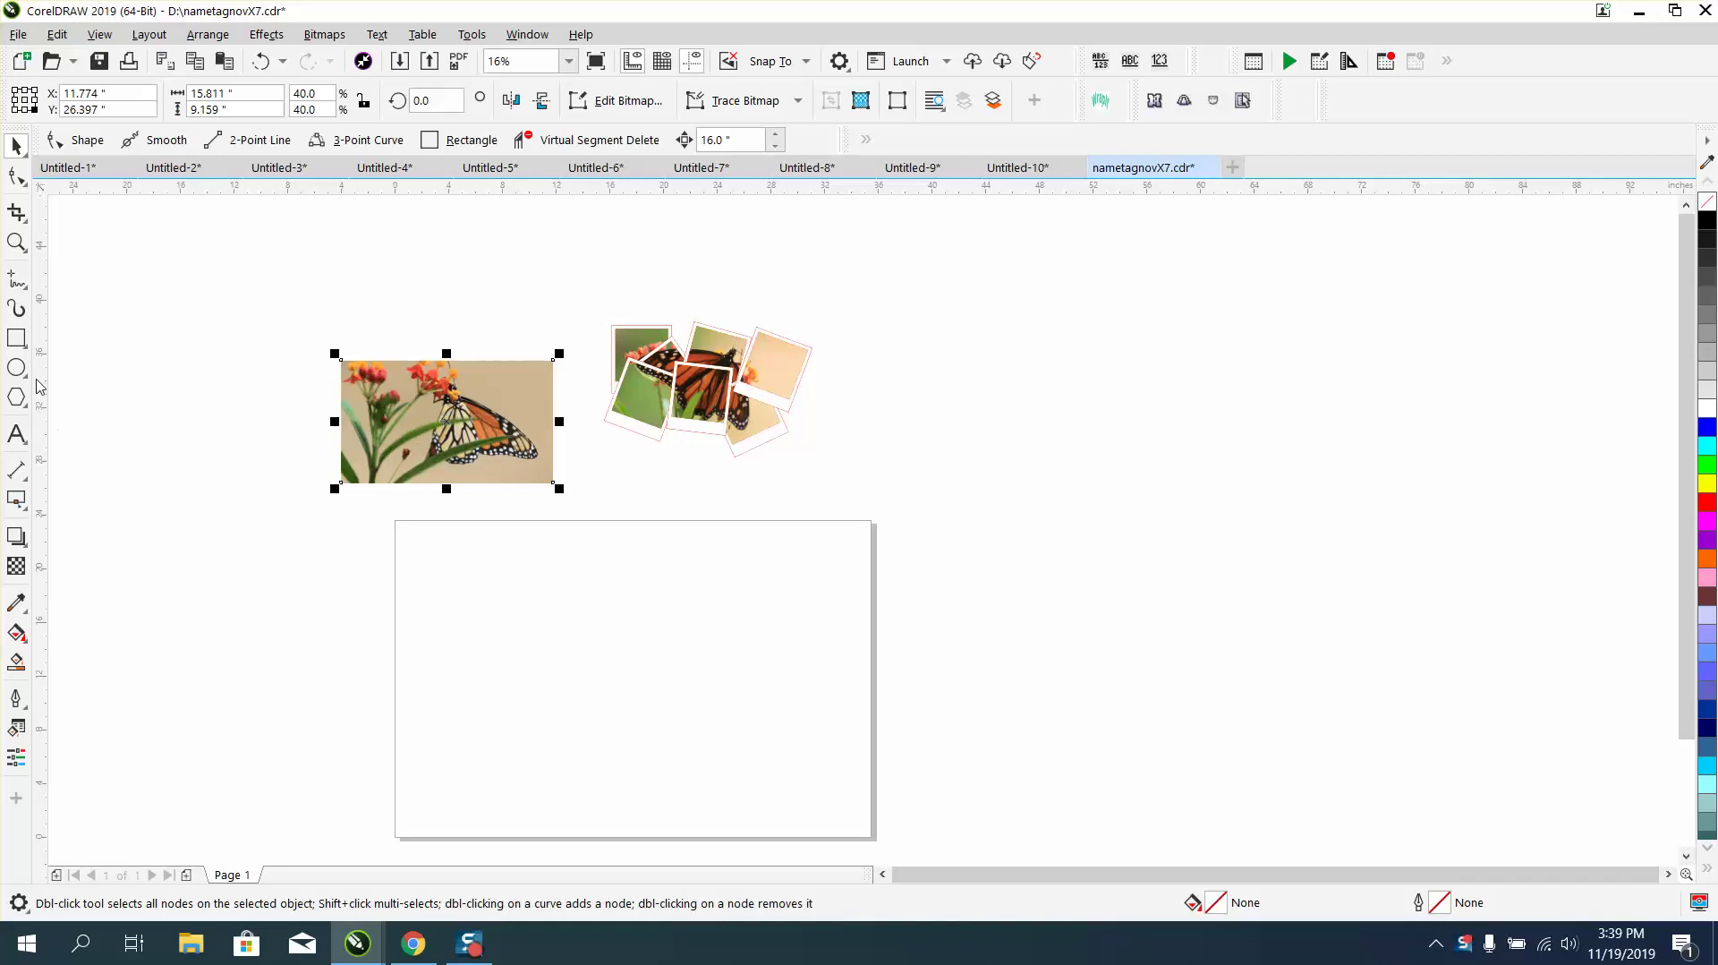
# Draw a small square on the empty page with no fill and a black outline, and open its Outline Pen settings.
pyautogui.click(16, 337)
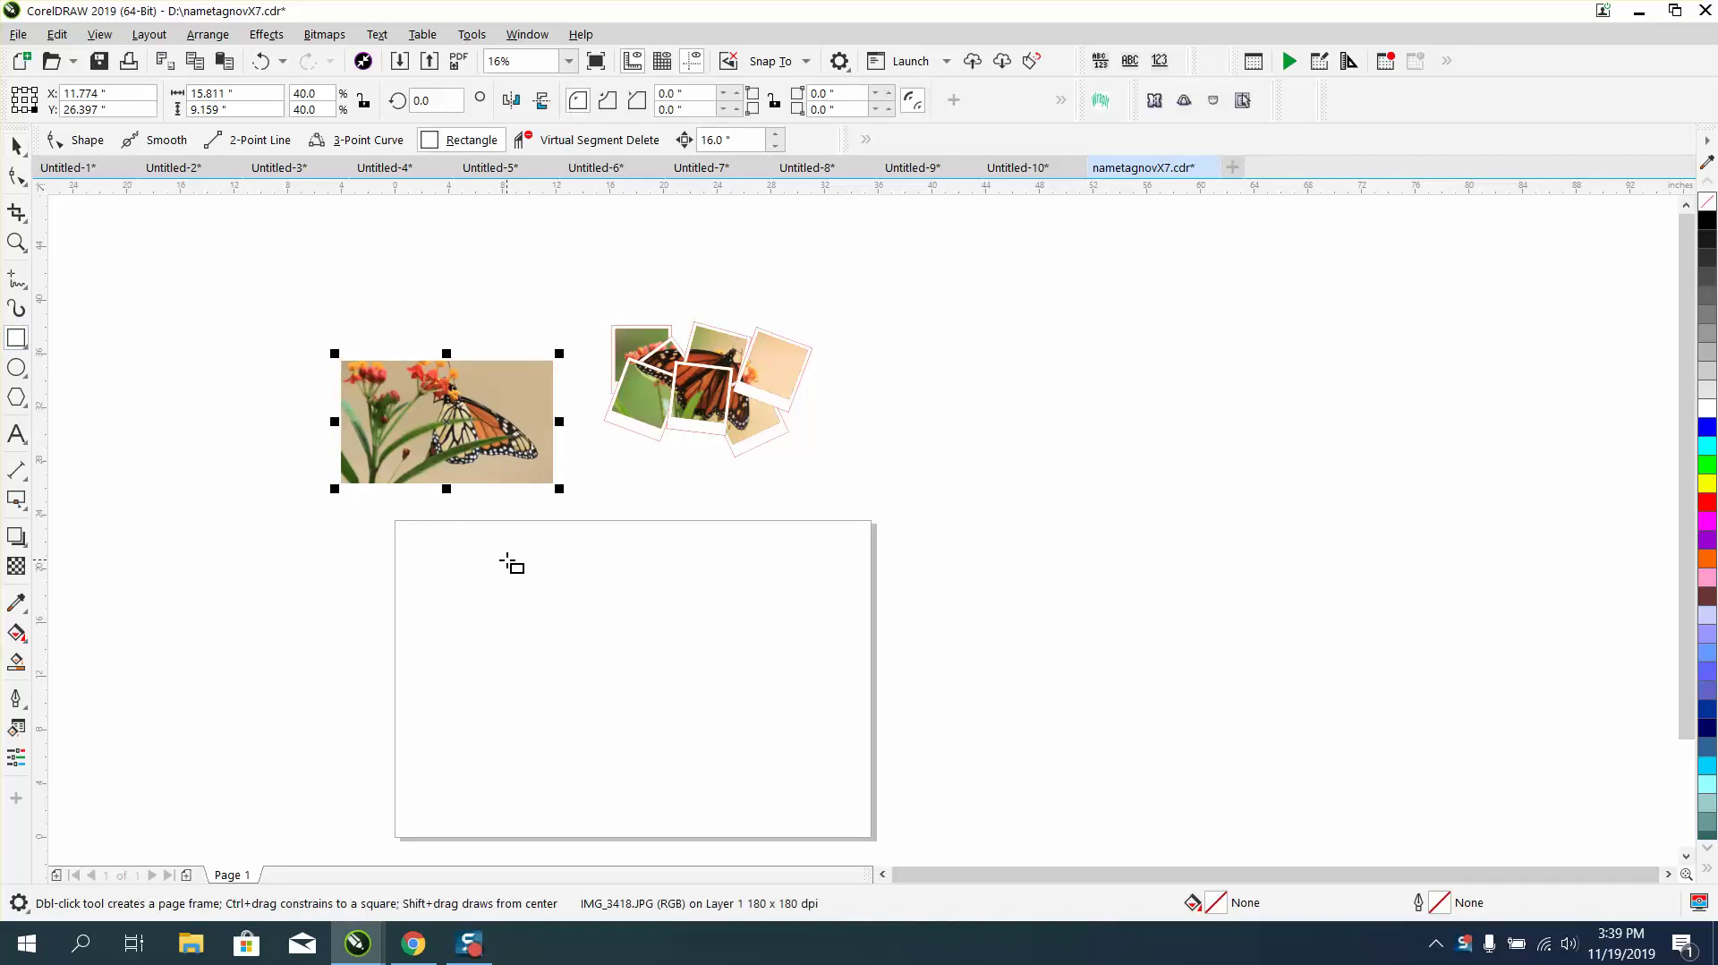
pyautogui.moveTo(544, 563); pyautogui.dragTo(542, 625)
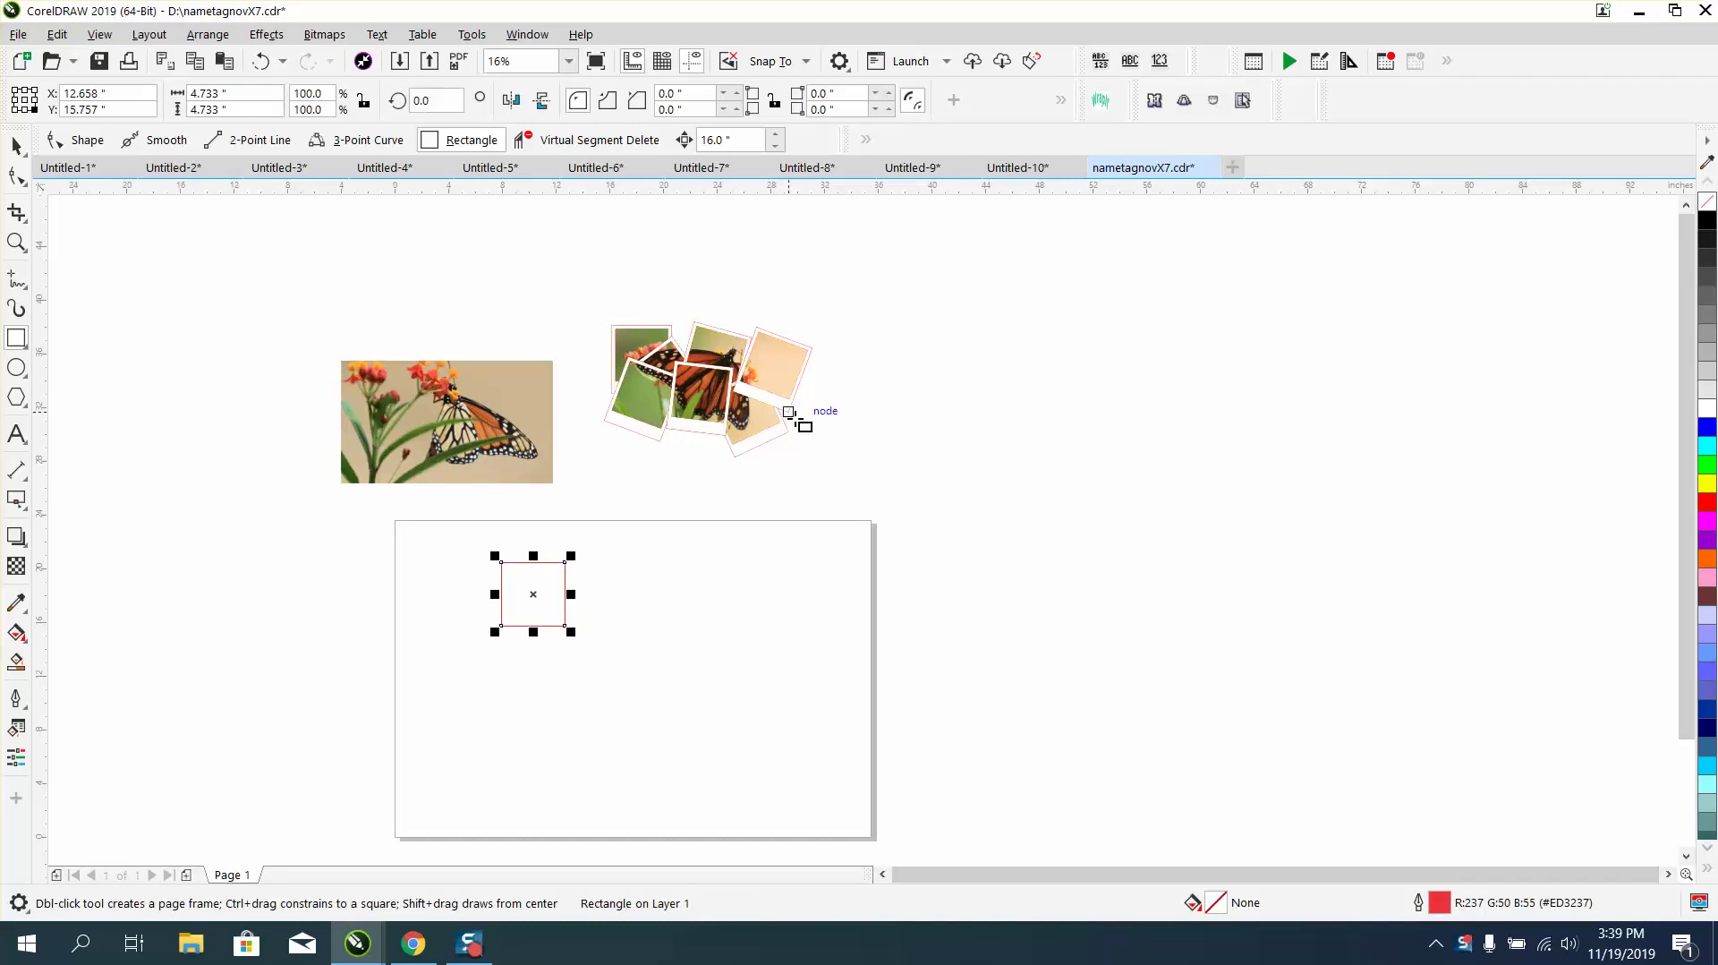
pyautogui.click(1708, 226)
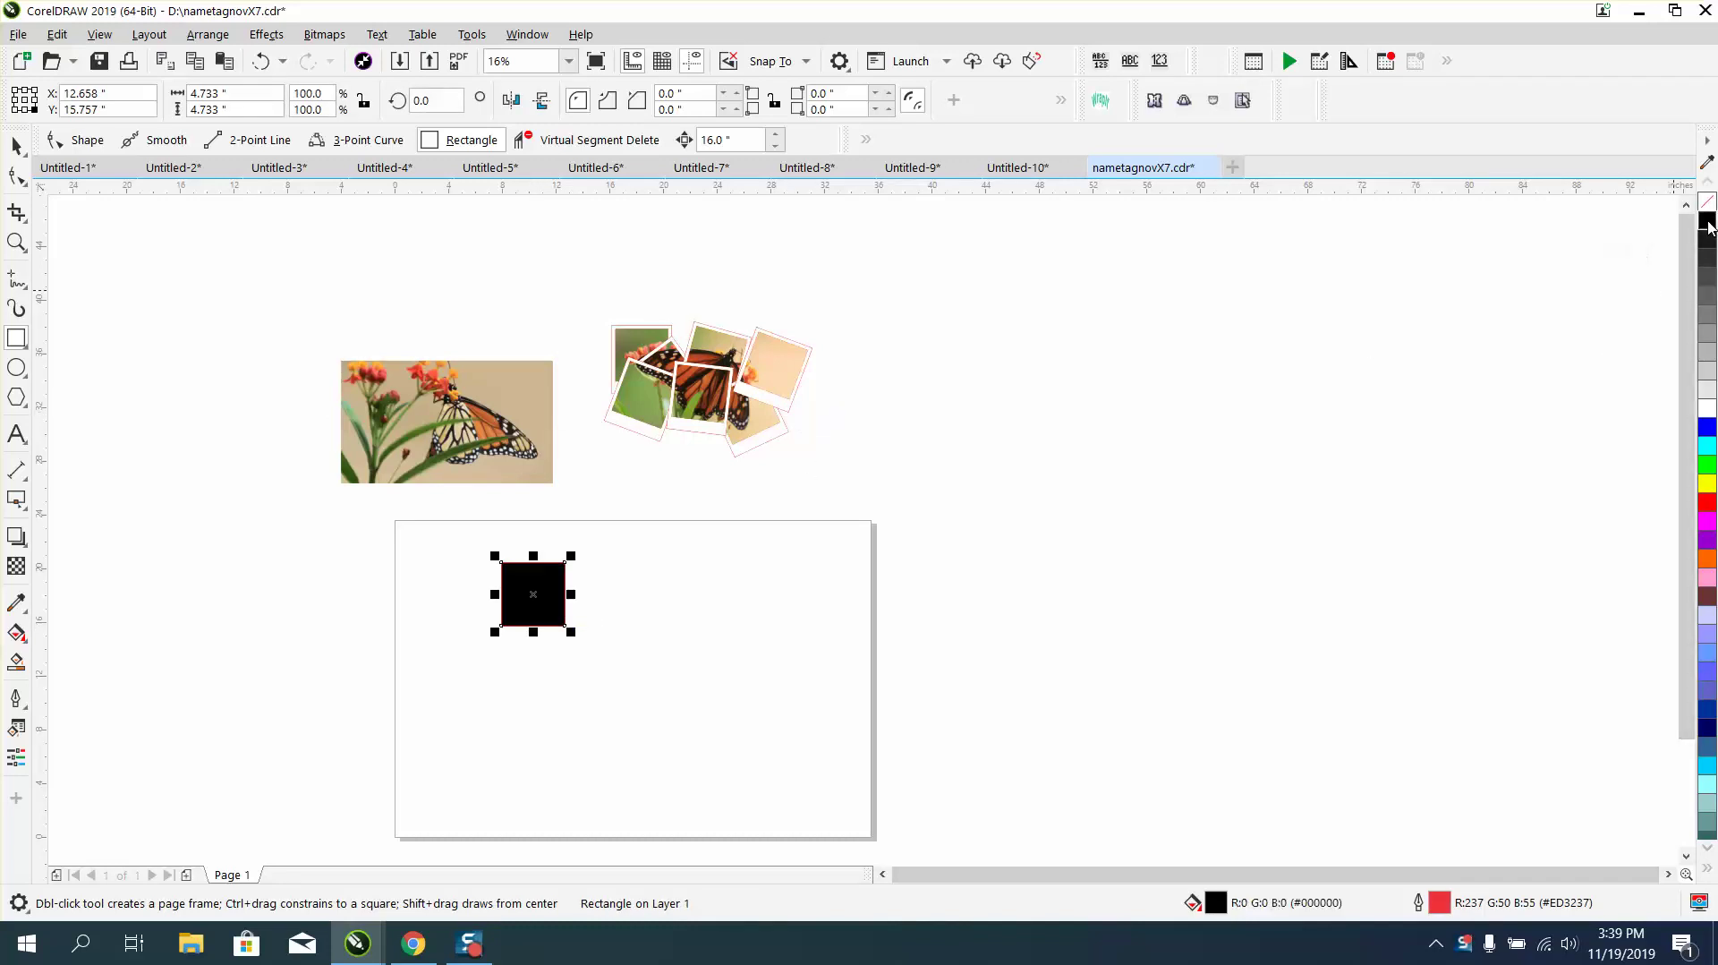
pyautogui.click(1707, 203)
pyautogui.rightClick(1709, 226)
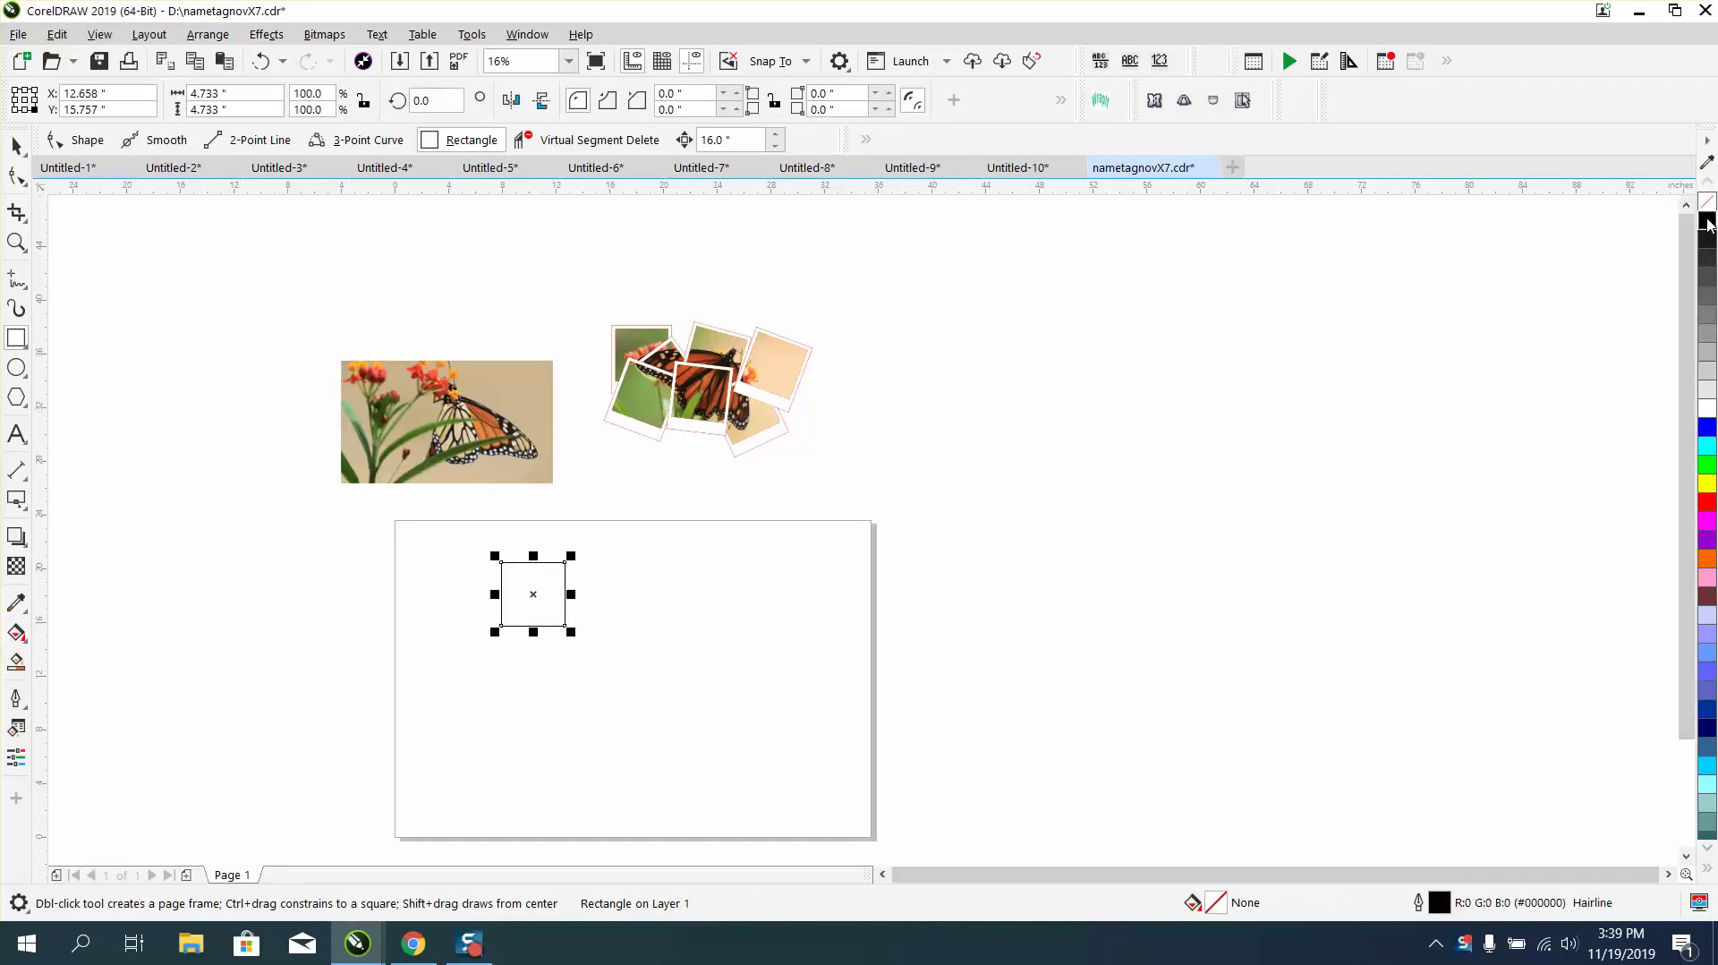
pyautogui.doubleClick(1443, 902)
# Set the square's outline width to 1.5 pt, measured in points.
pyautogui.click(722, 393)
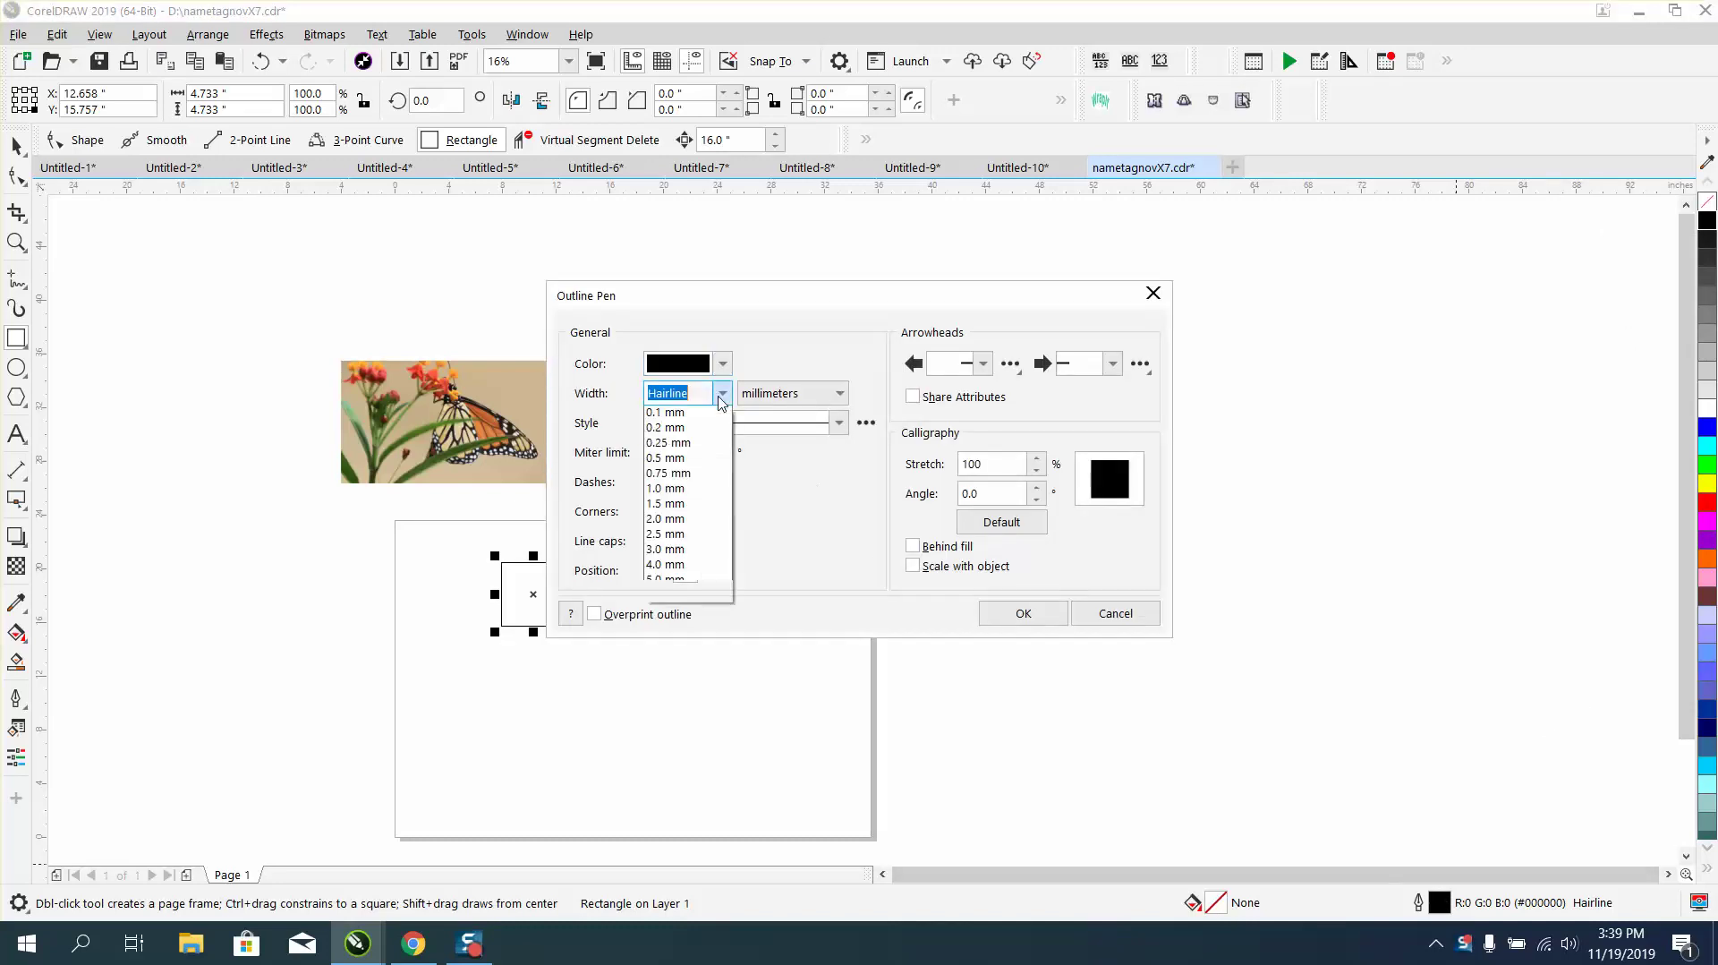
pyautogui.click(842, 399)
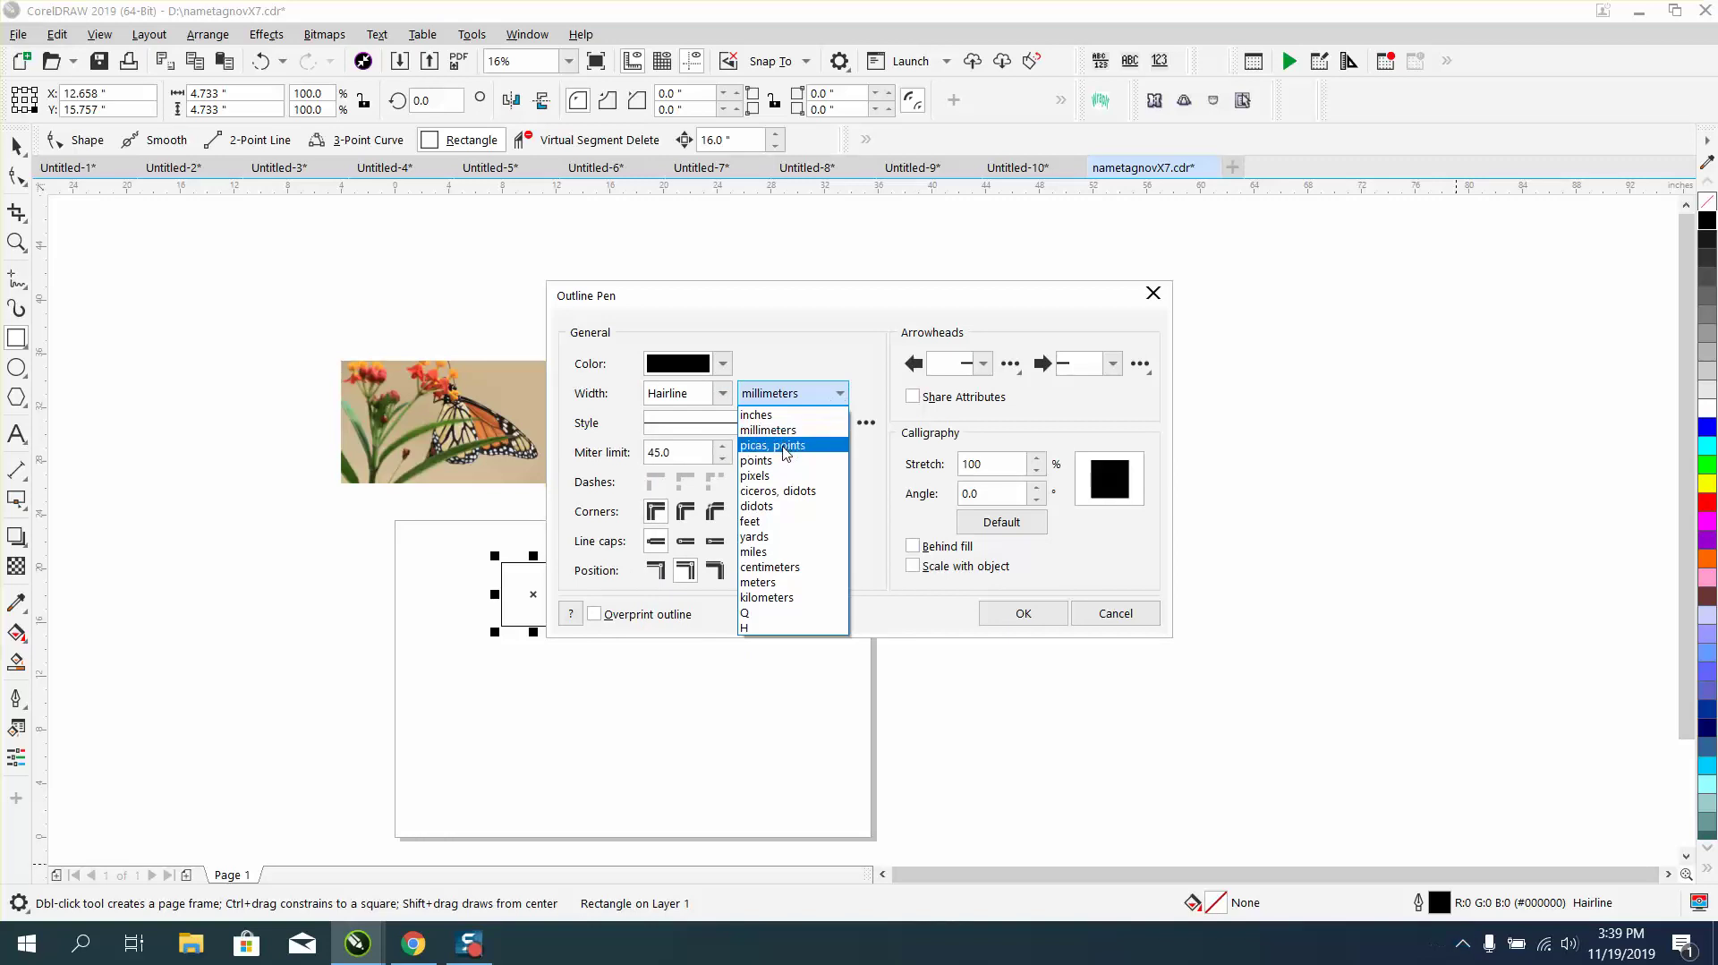
pyautogui.click(766, 471)
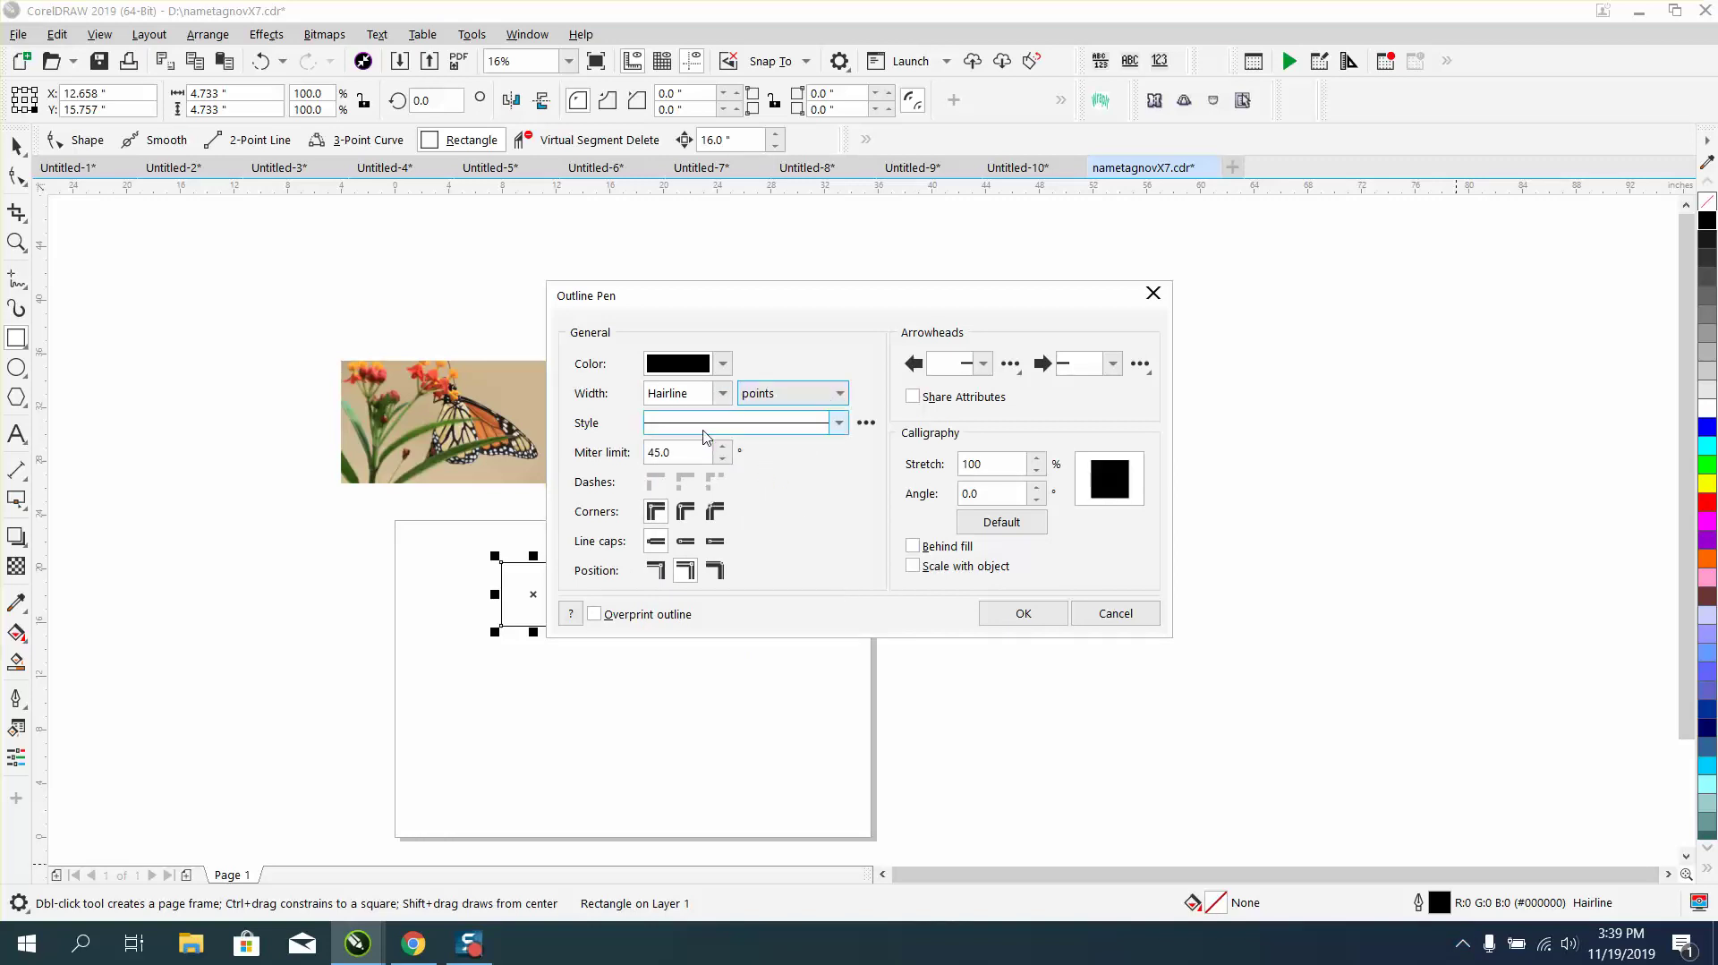
pyautogui.click(723, 395)
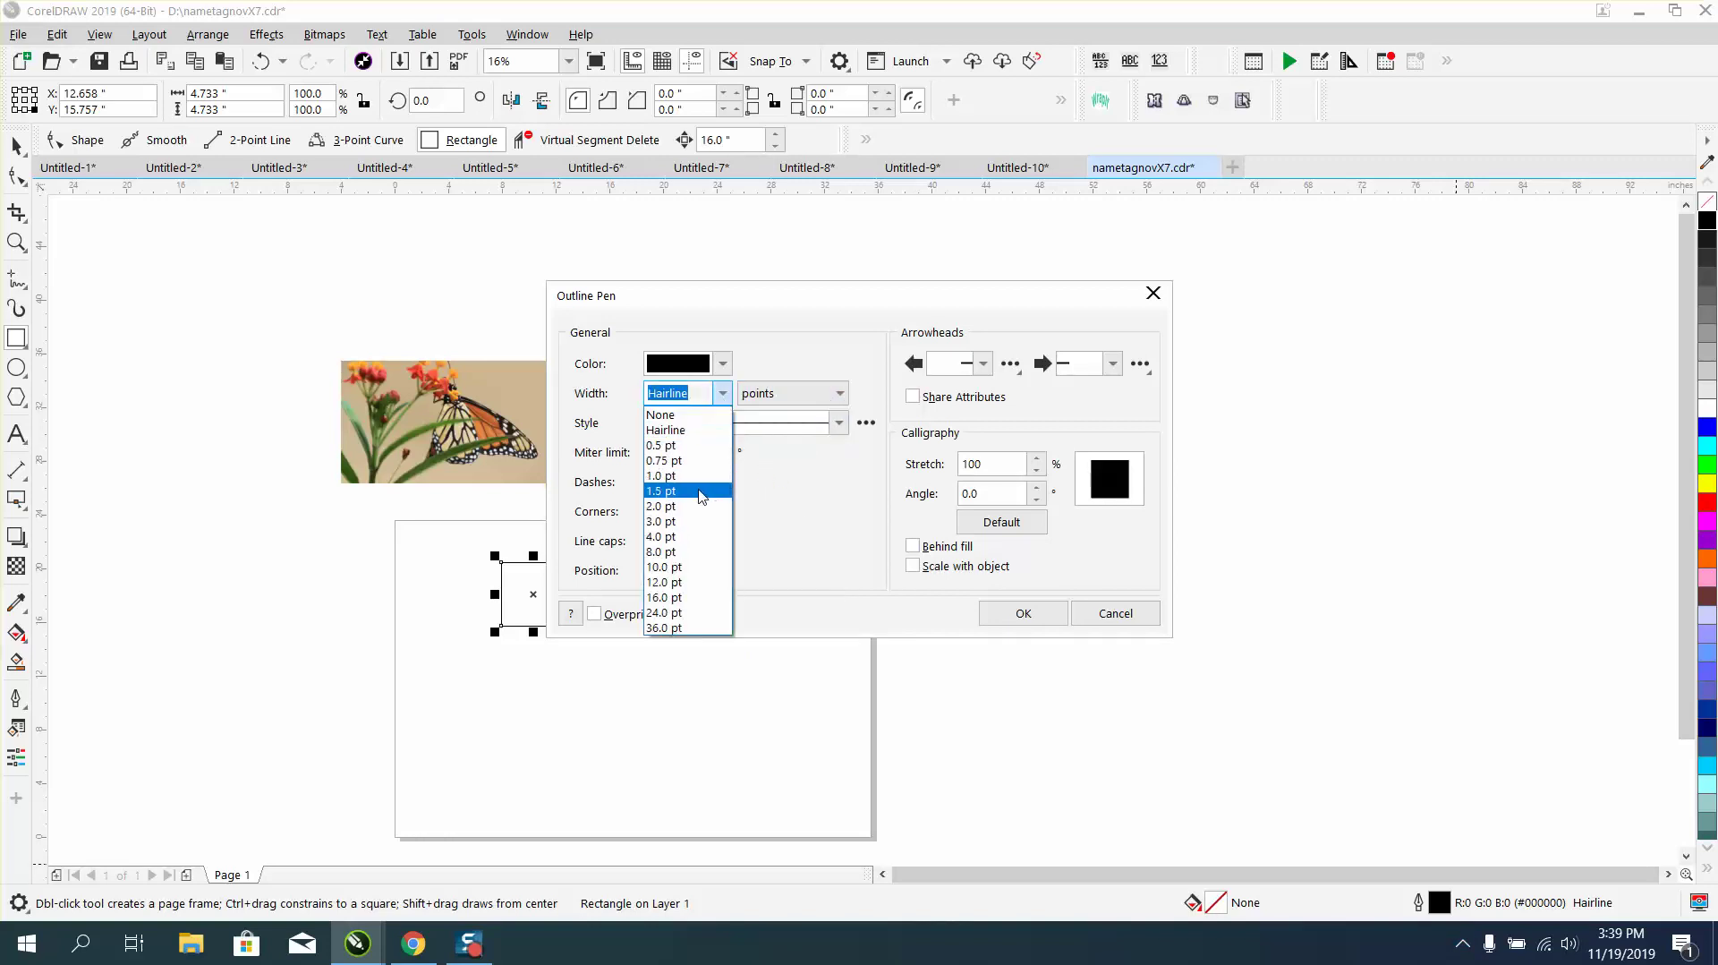
pyautogui.click(706, 498)
pyautogui.click(1024, 614)
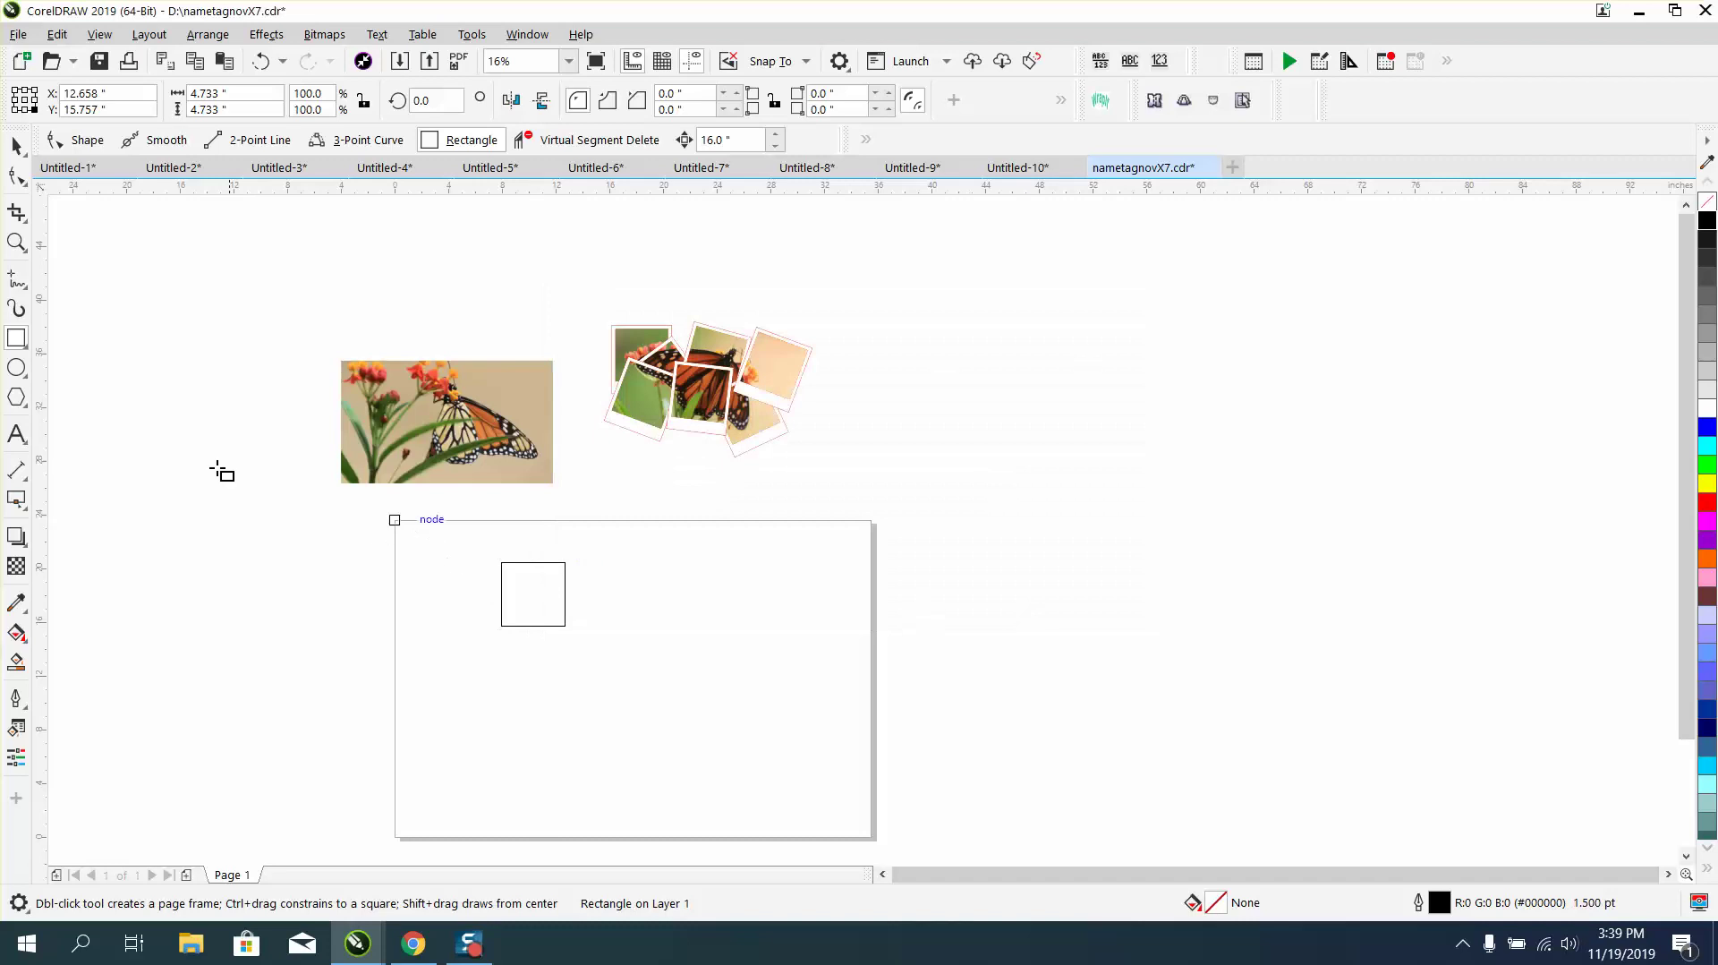
# Zoom in on the square and select it with the Pick tool.
pyautogui.click(16, 242)
pyautogui.scroll(4, 527, 613)
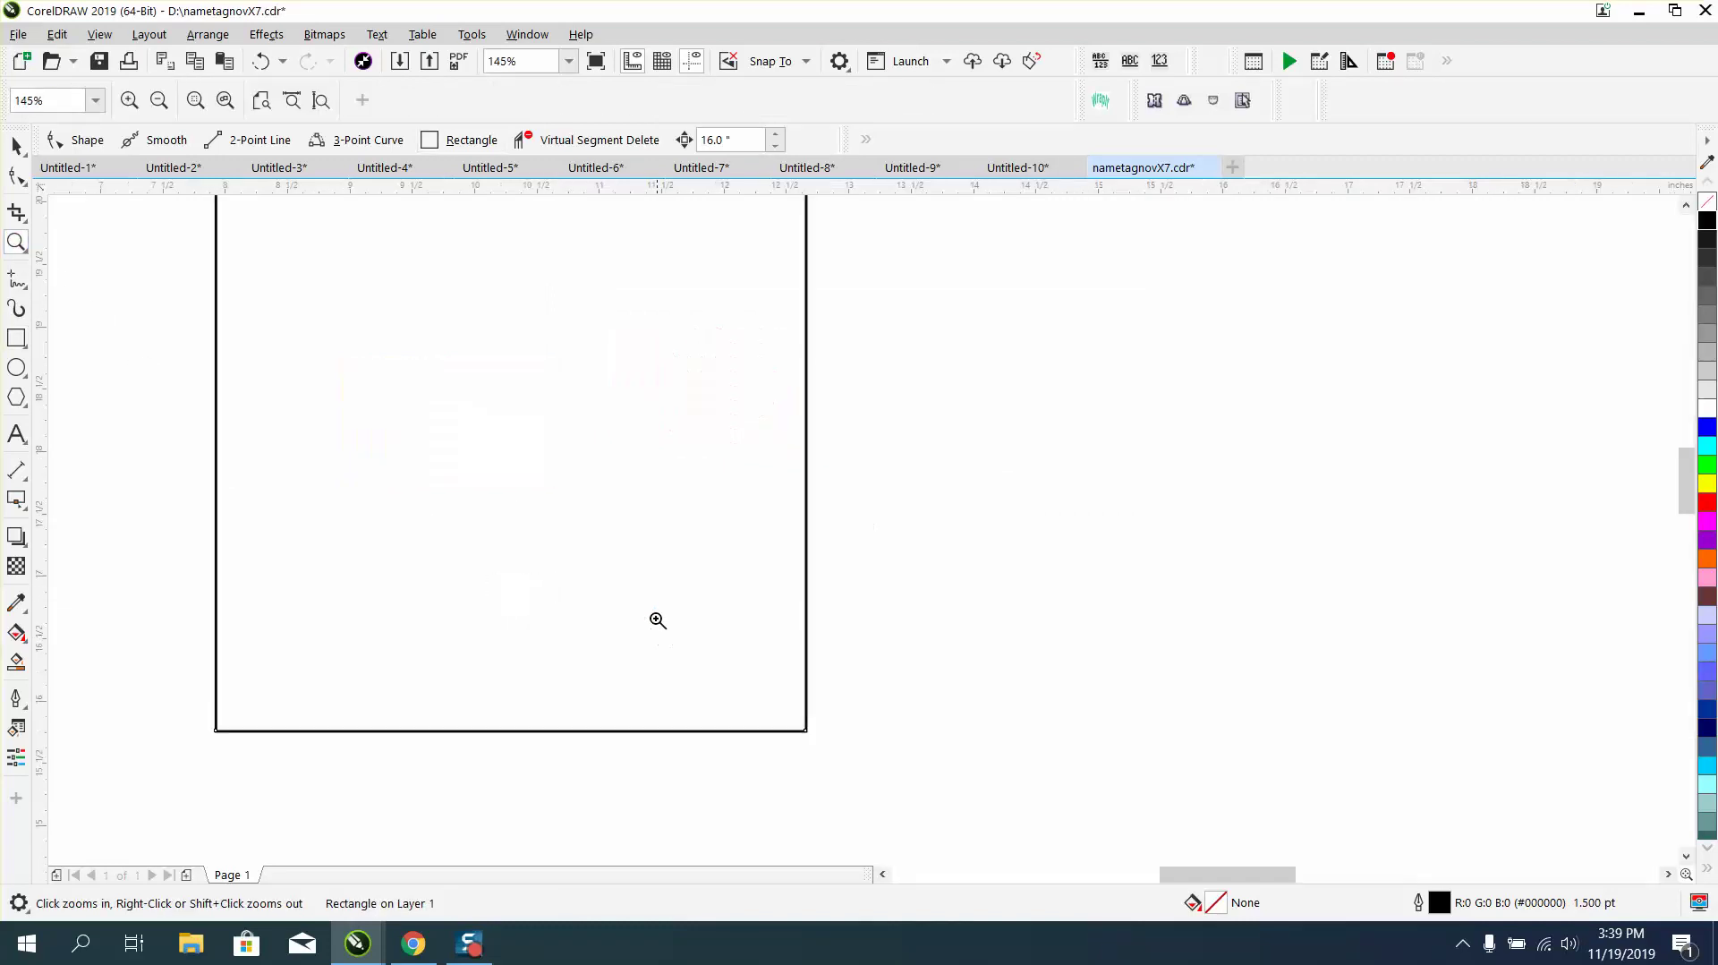
pyautogui.click(15, 146)
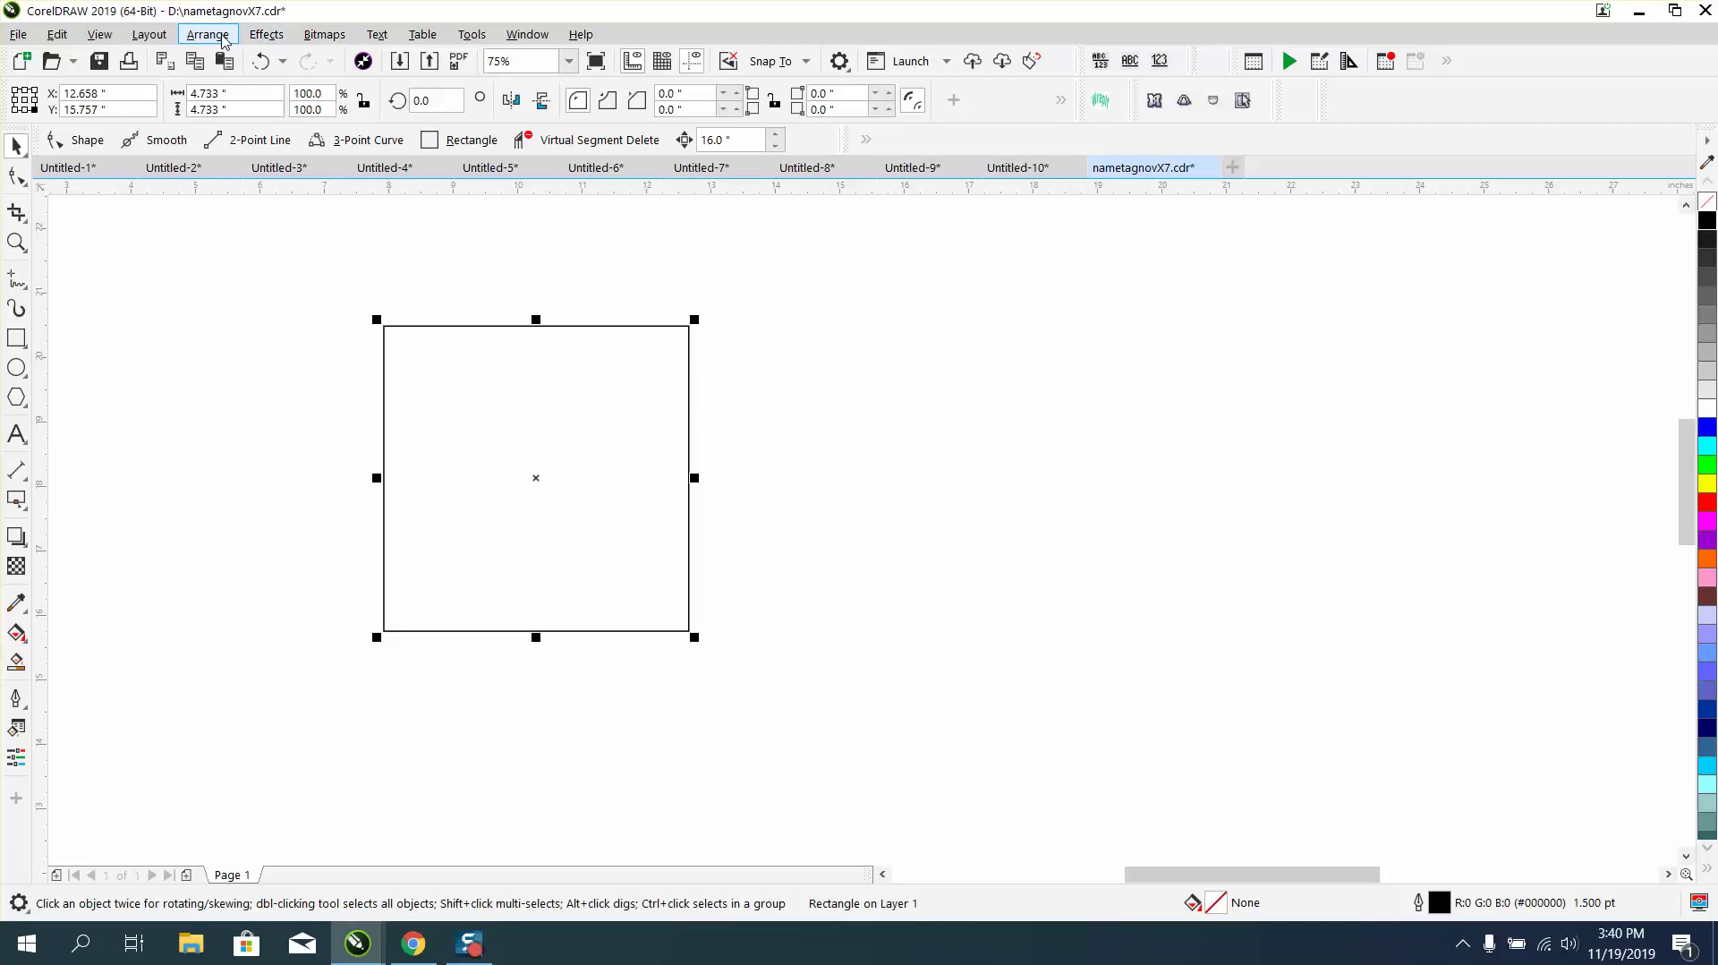
# Apply a one-step, 0.25-inch inner contour to the square with a dark contour outline colour.
pyautogui.click(266, 34)
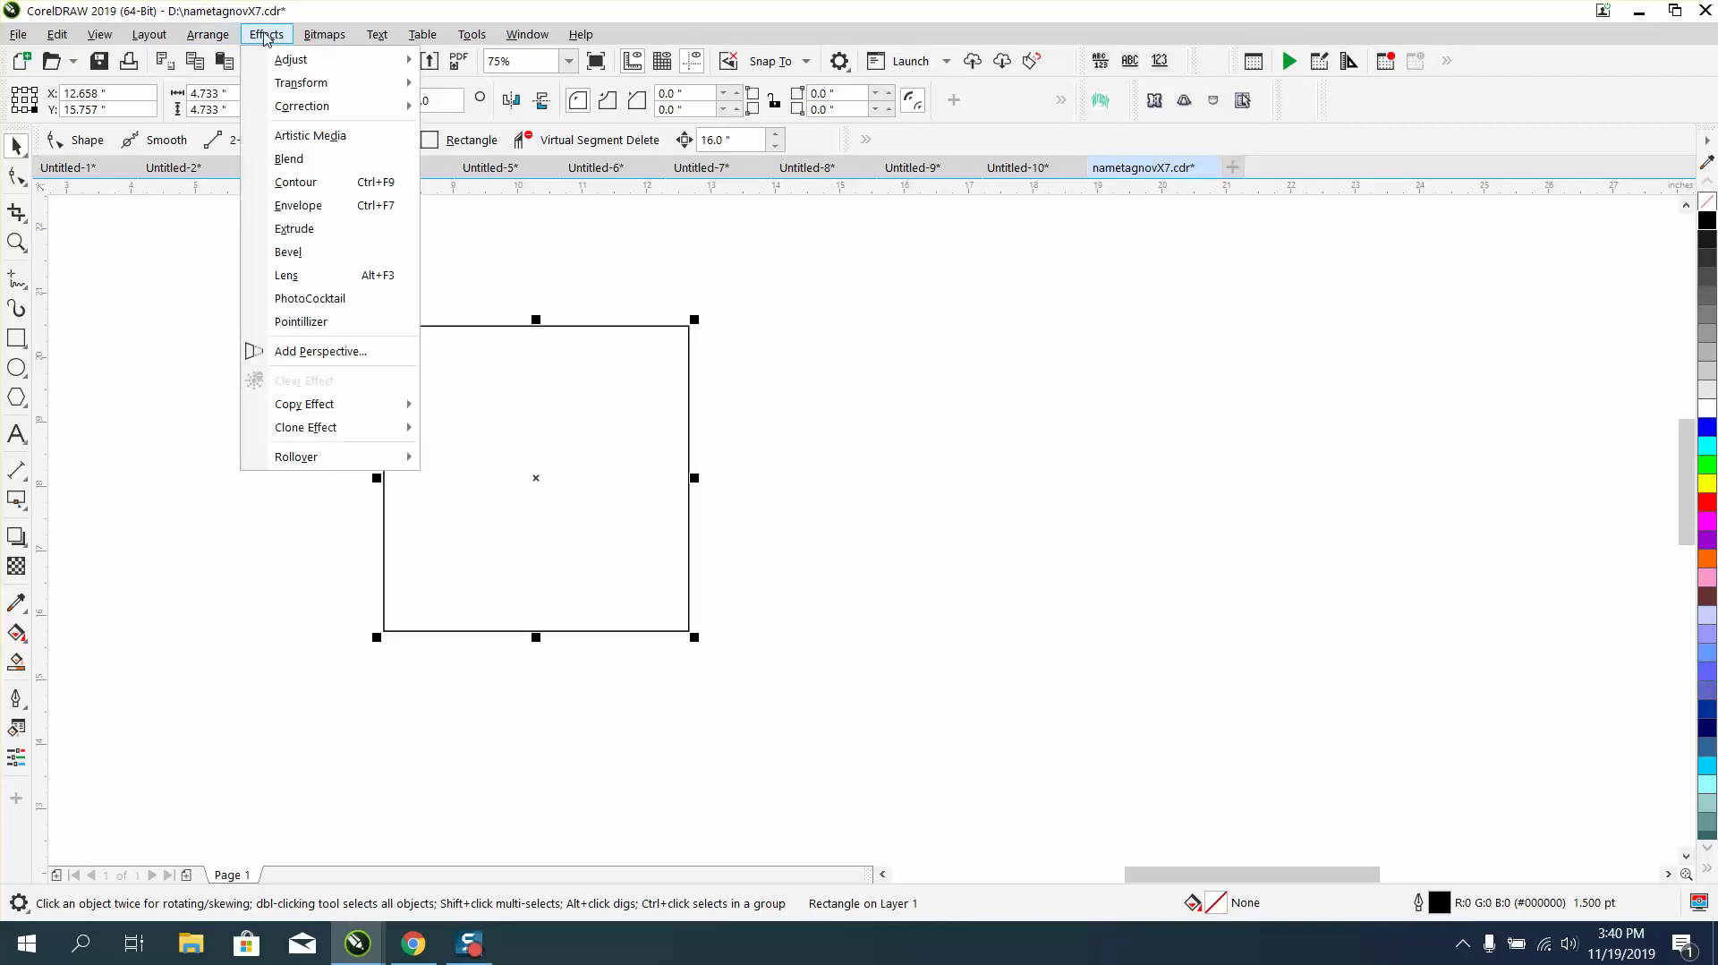
pyautogui.click(291, 181)
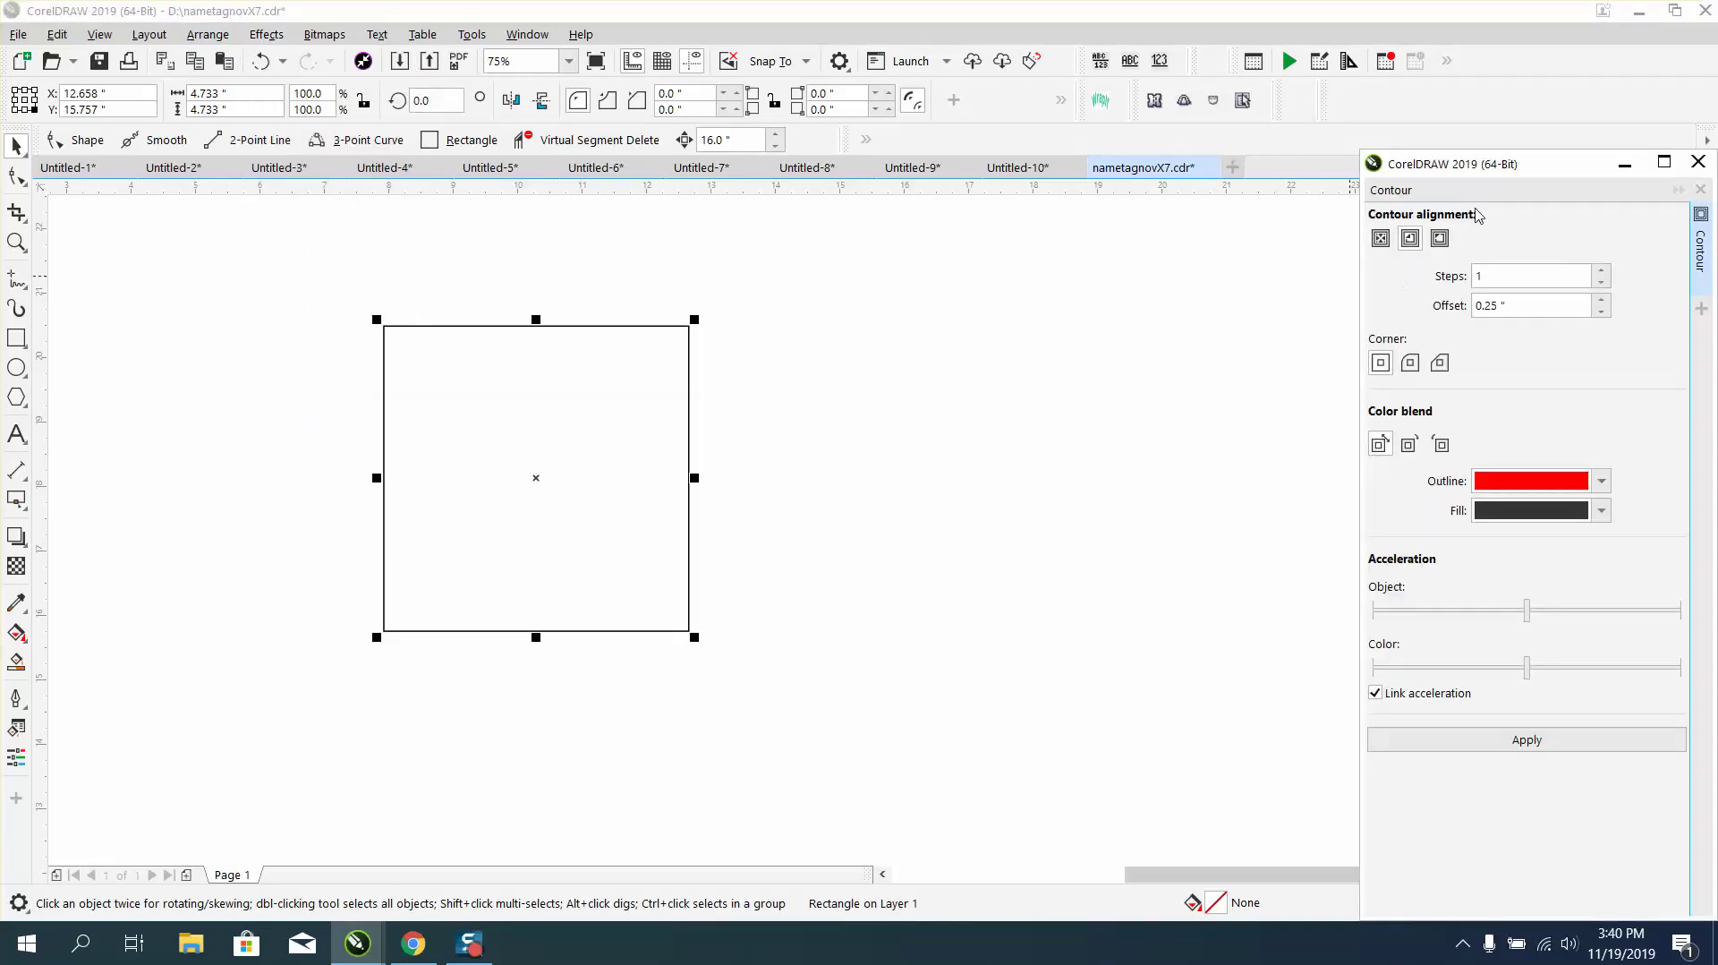
pyautogui.click(1602, 482)
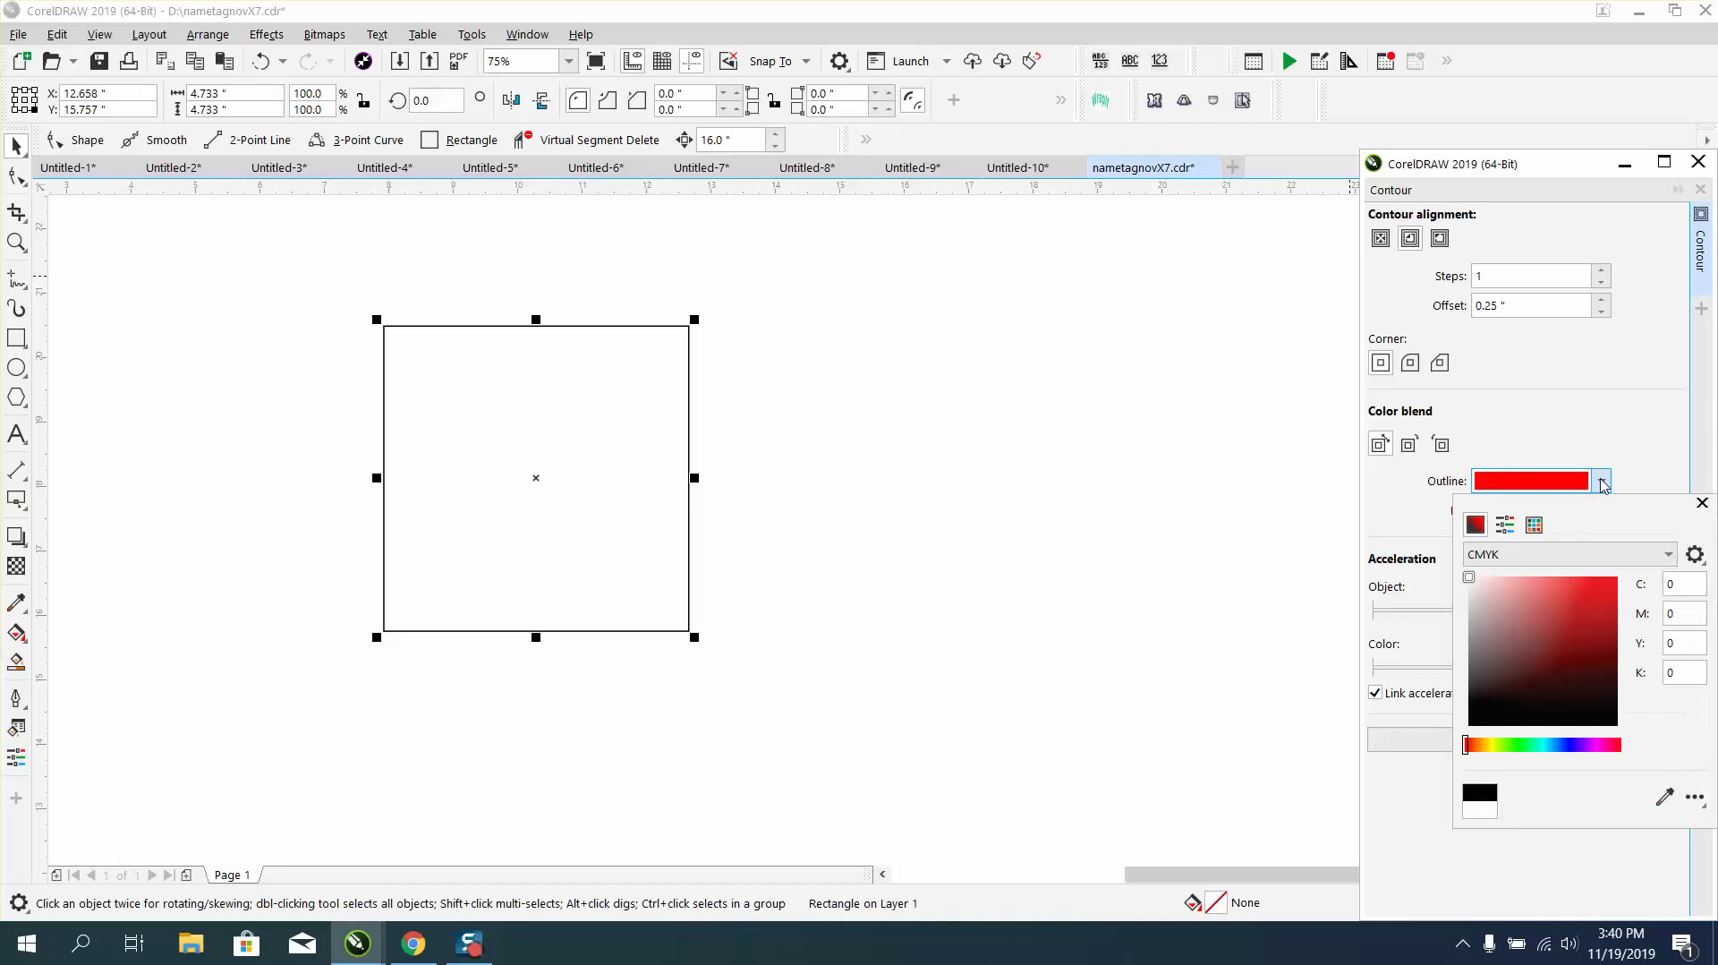
pyautogui.click(1671, 555)
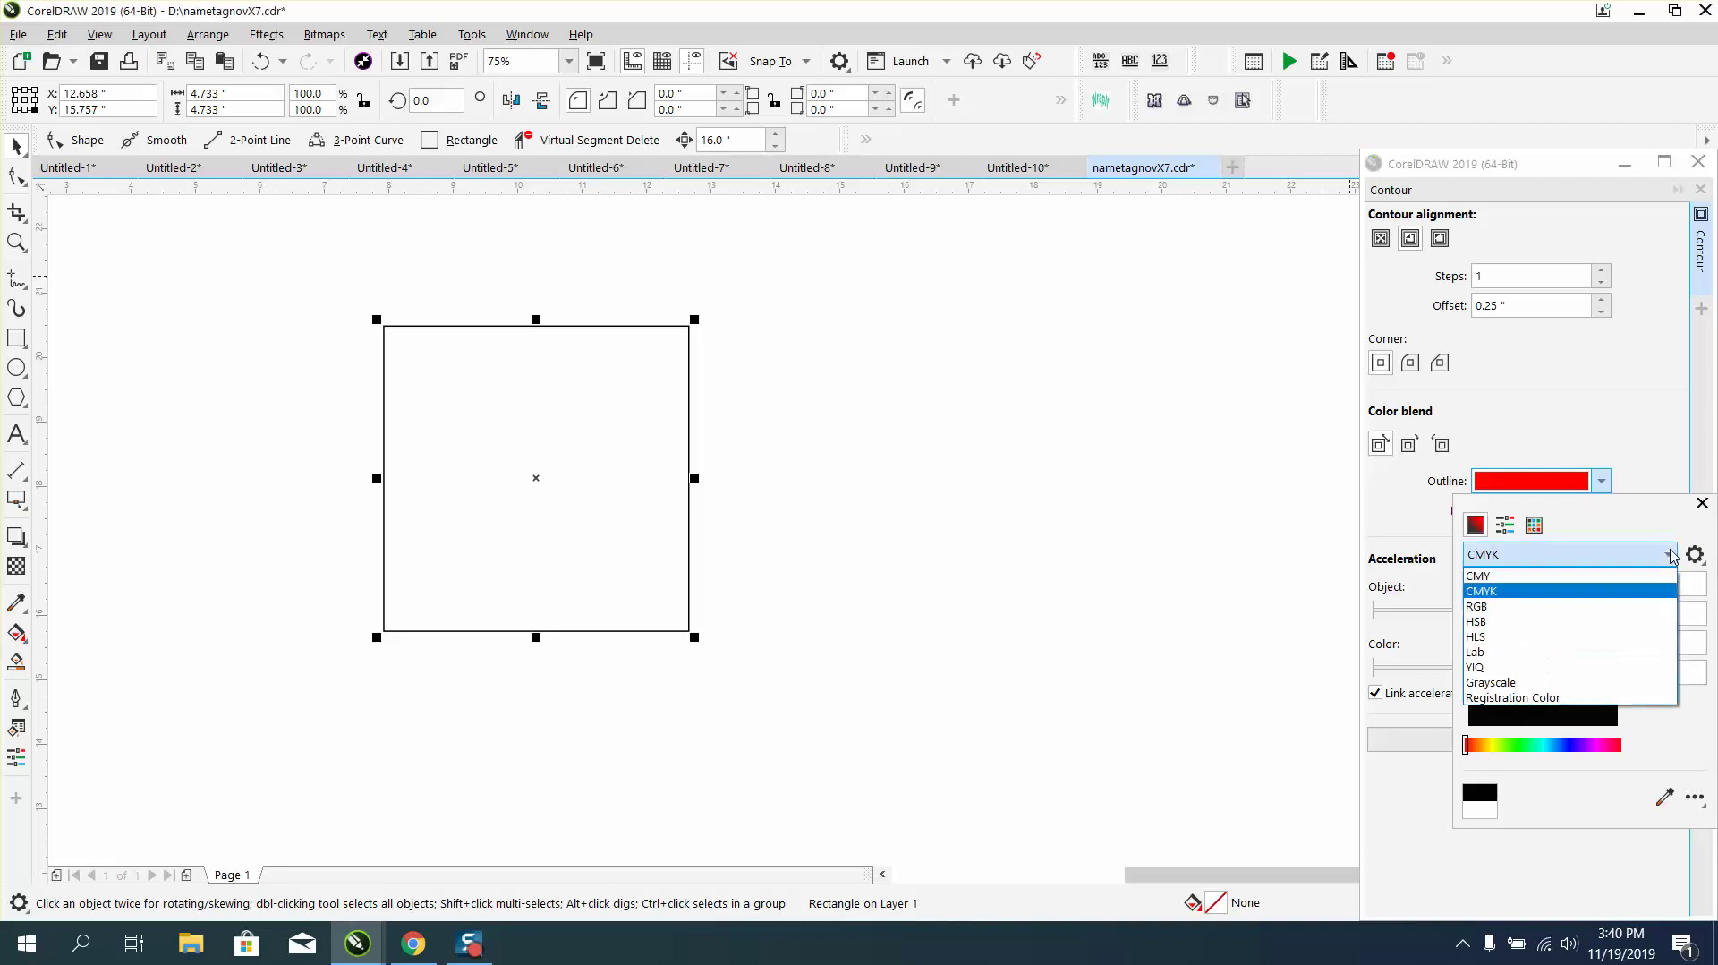
pyautogui.click(1513, 606)
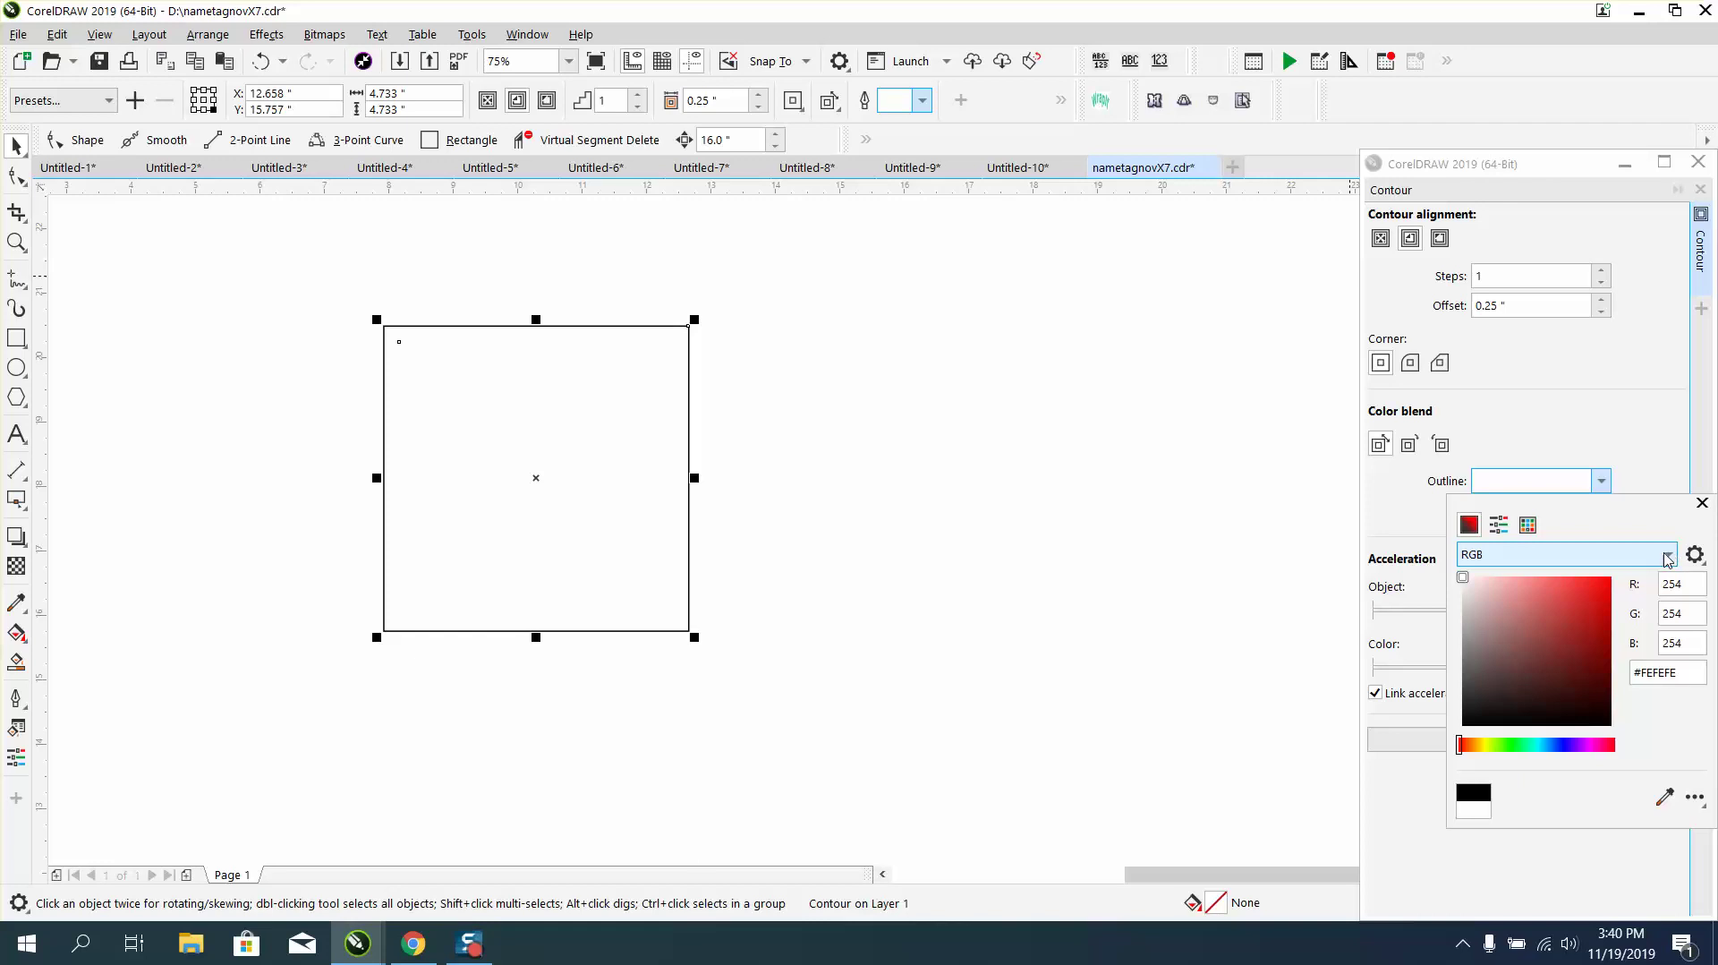
pyautogui.click(1528, 525)
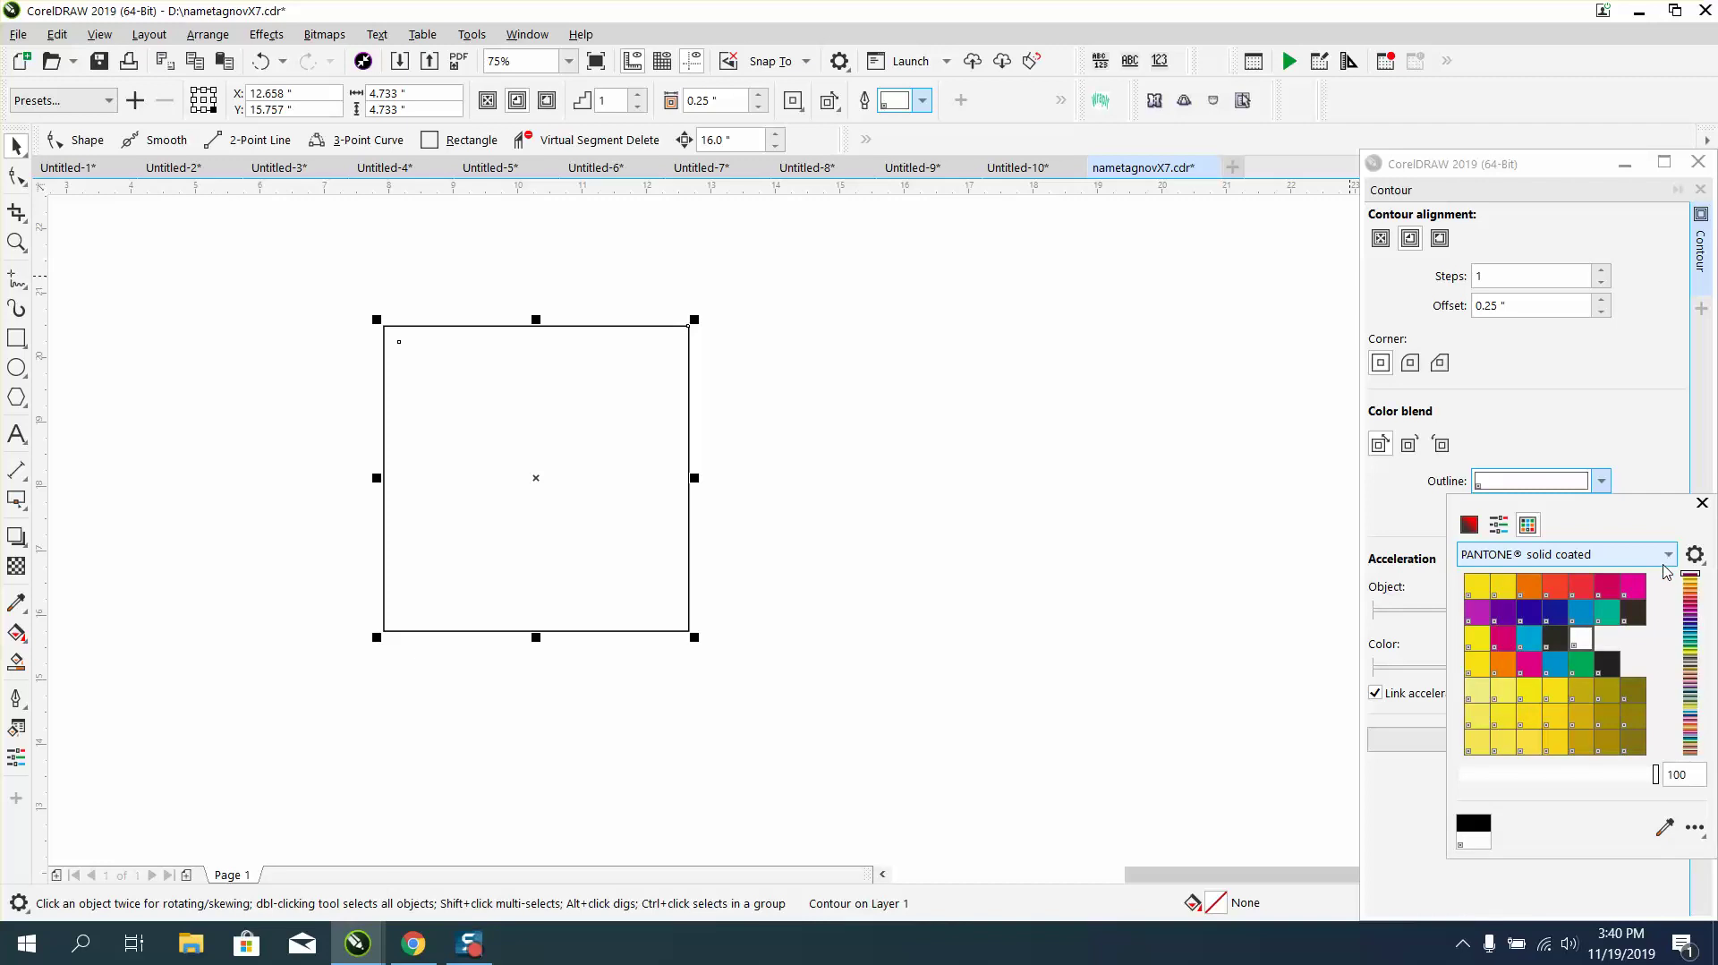
pyautogui.press('Escape')
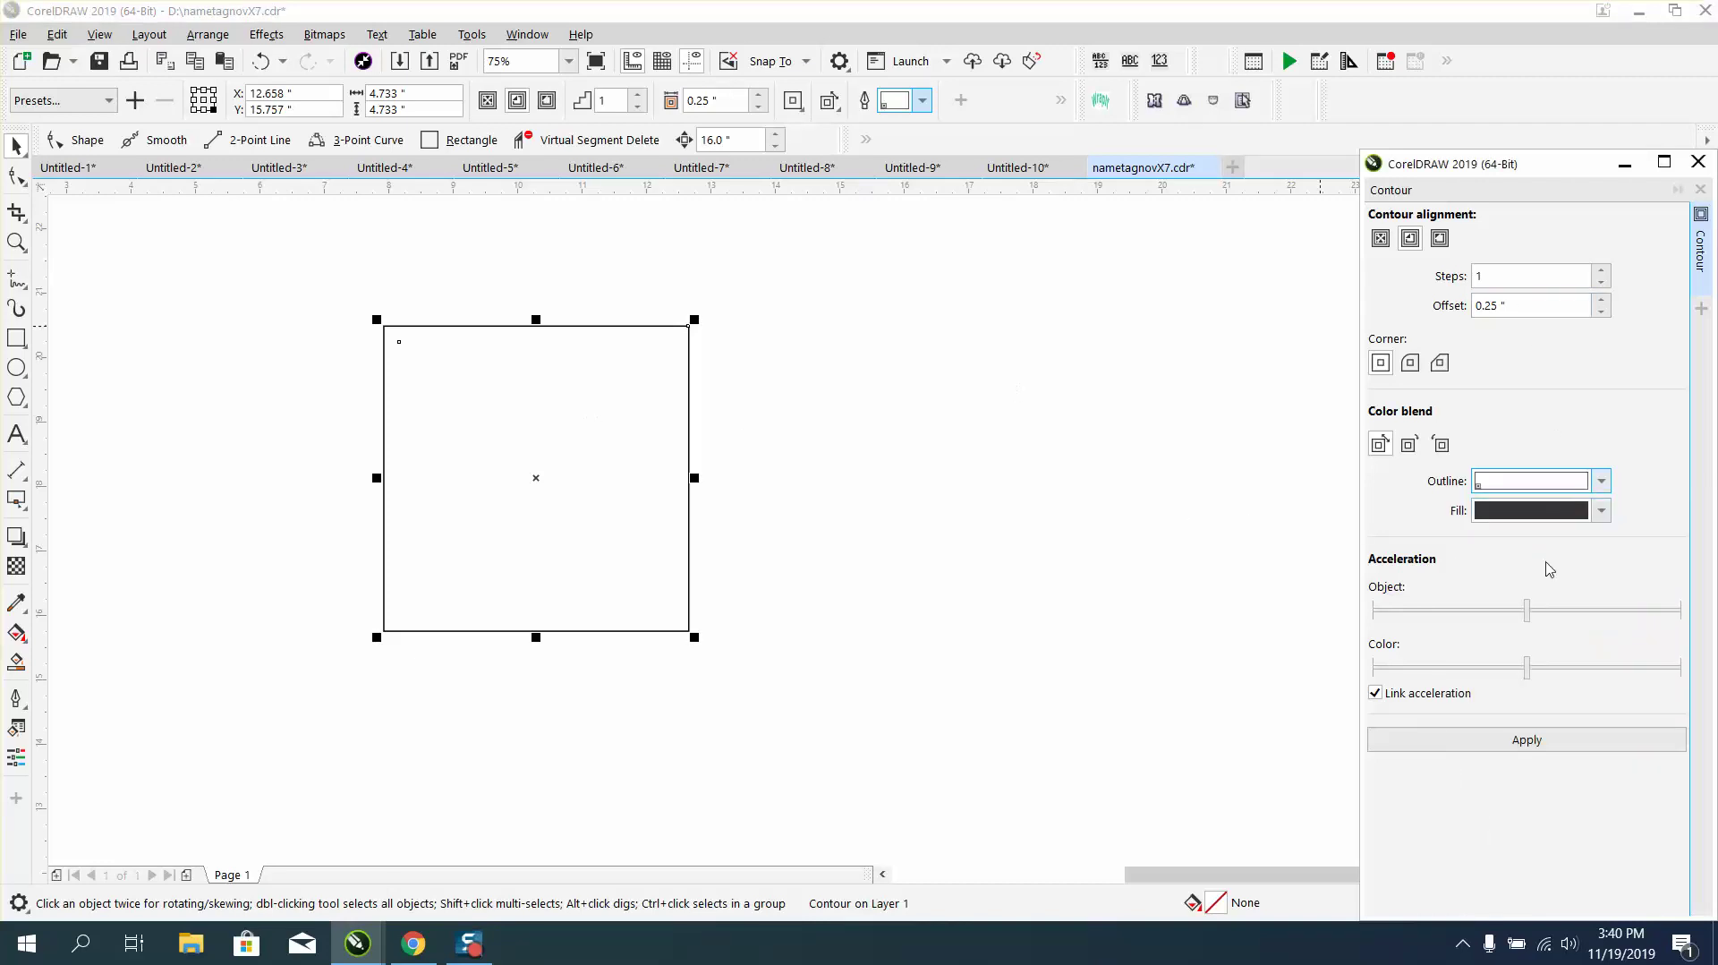
pyautogui.click(1609, 484)
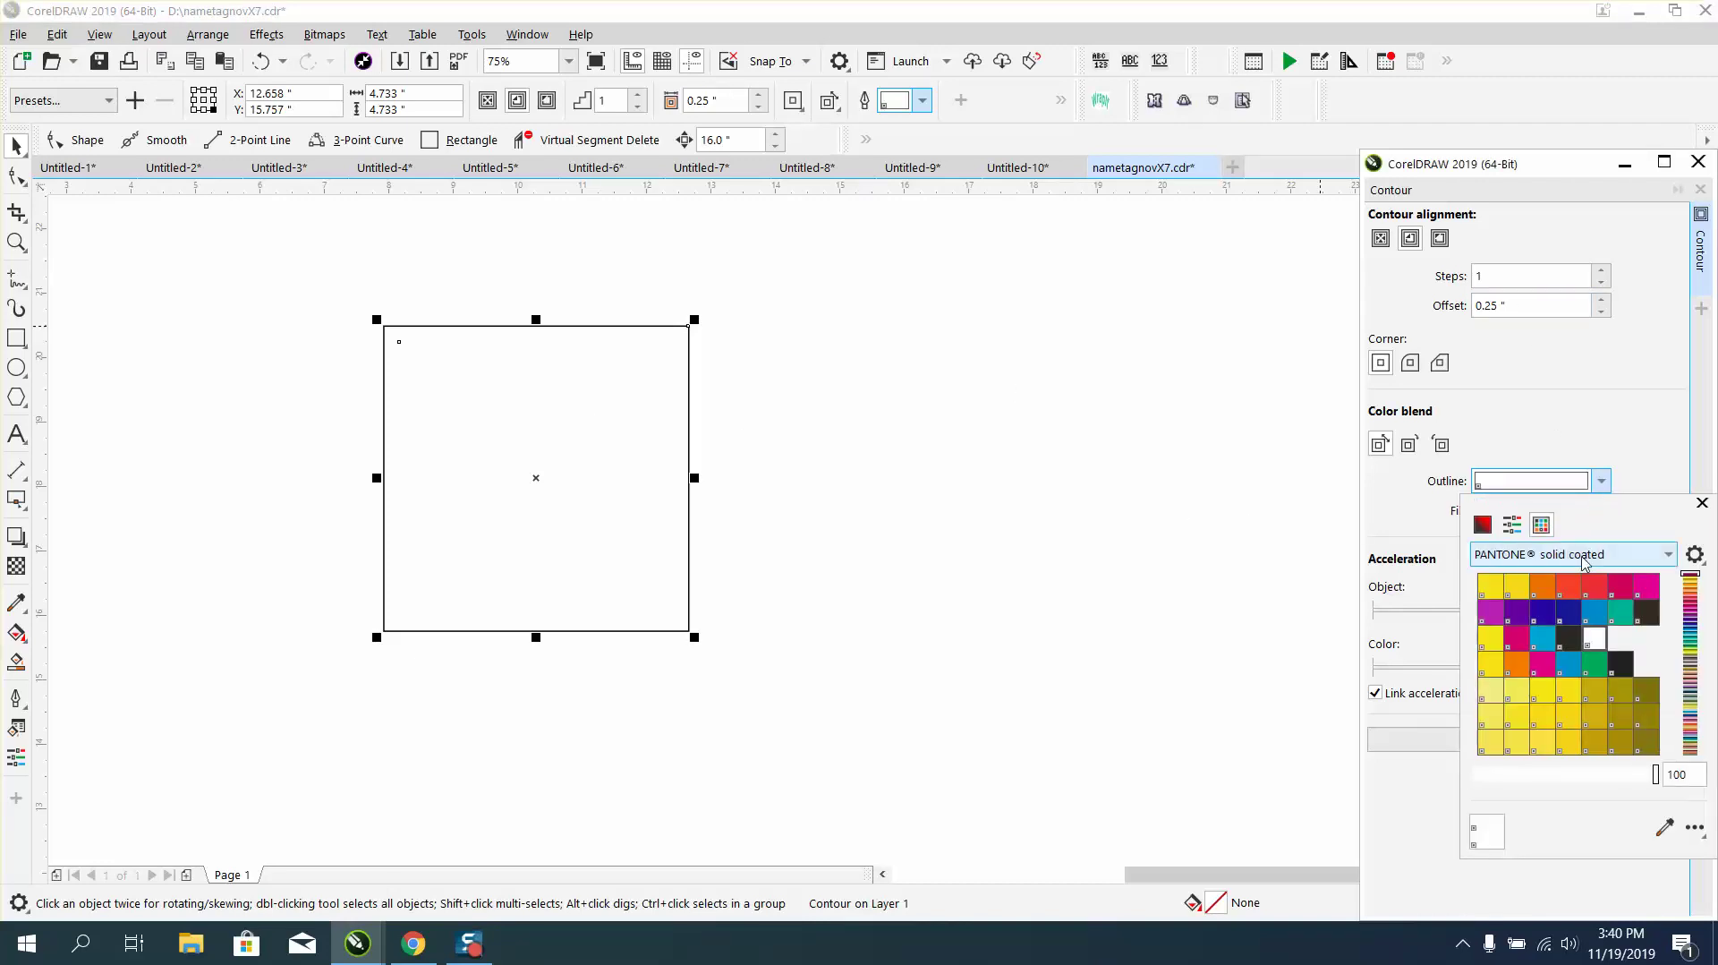
pyautogui.click(1644, 616)
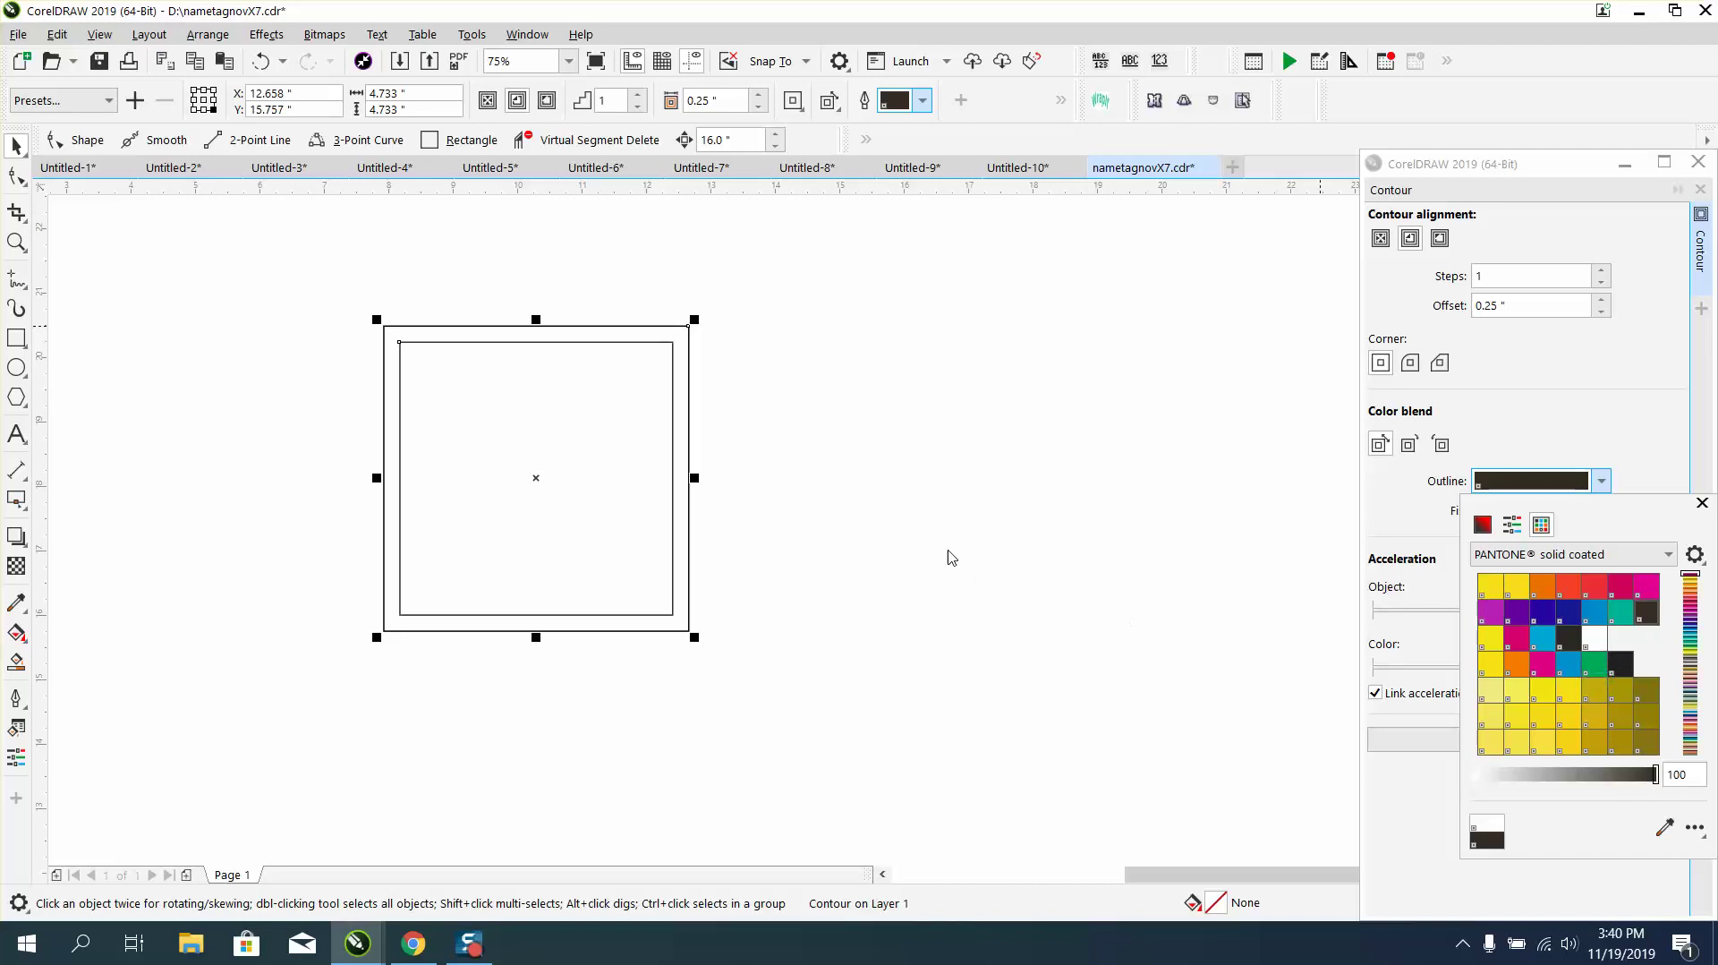
pyautogui.click(221, 40)
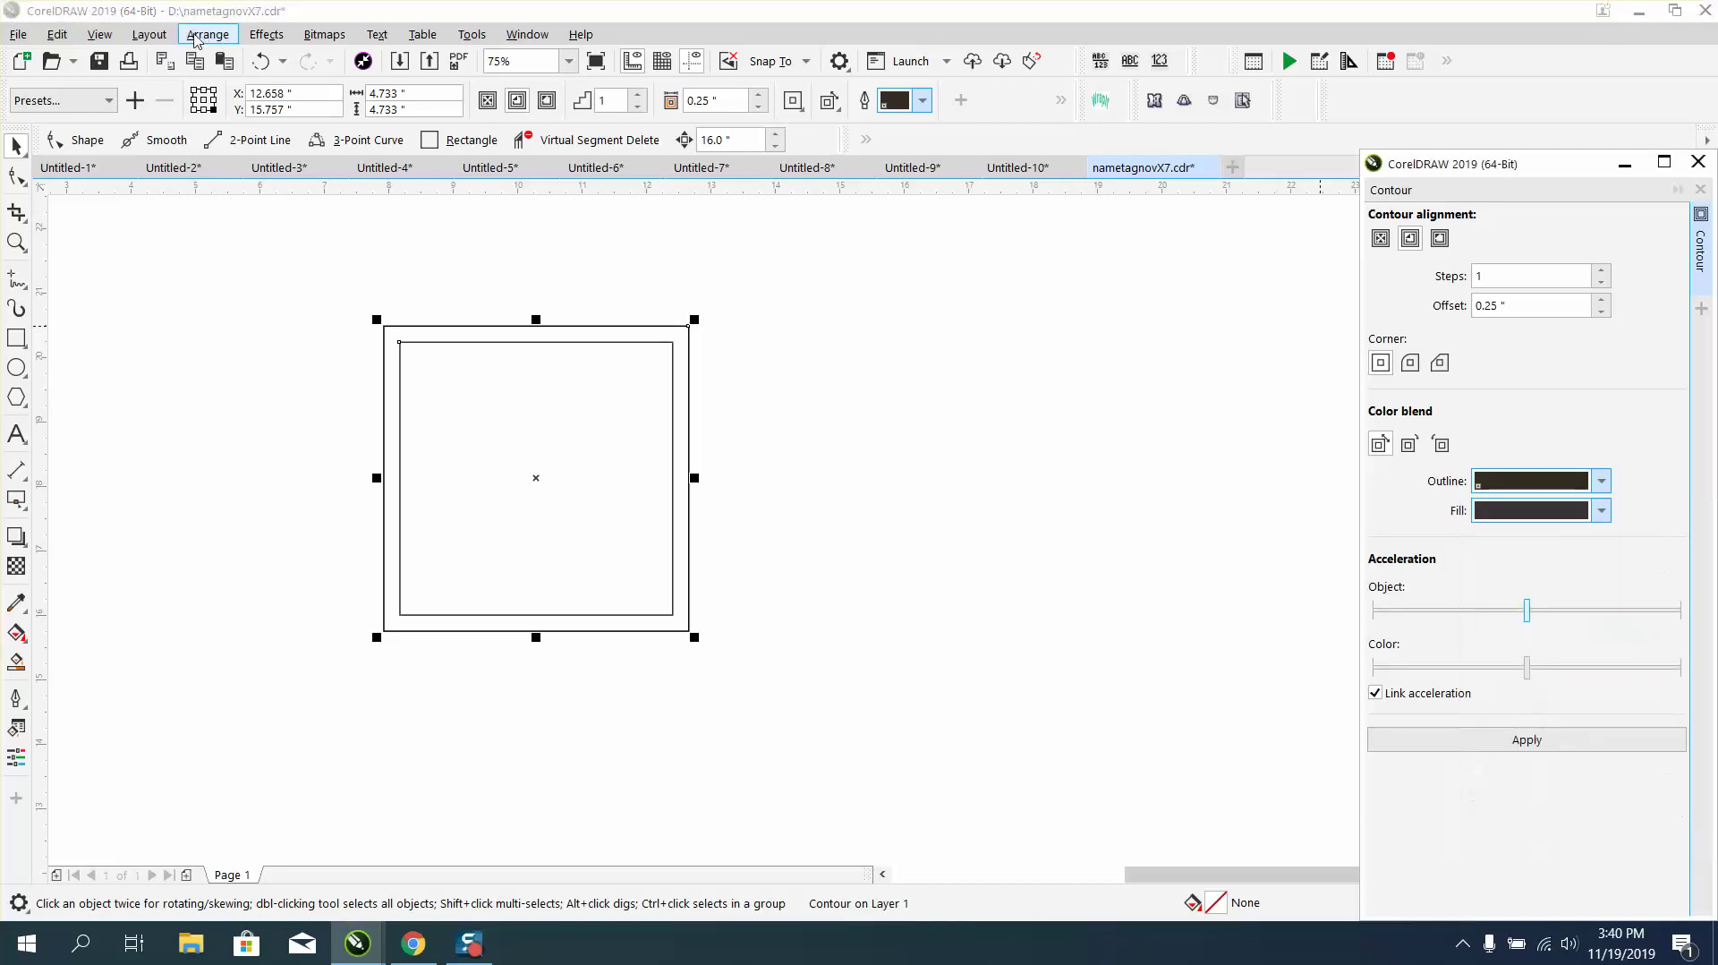
# Break the contour apart into two separate rectangles, undoing an accidental move.
pyautogui.click(208, 37)
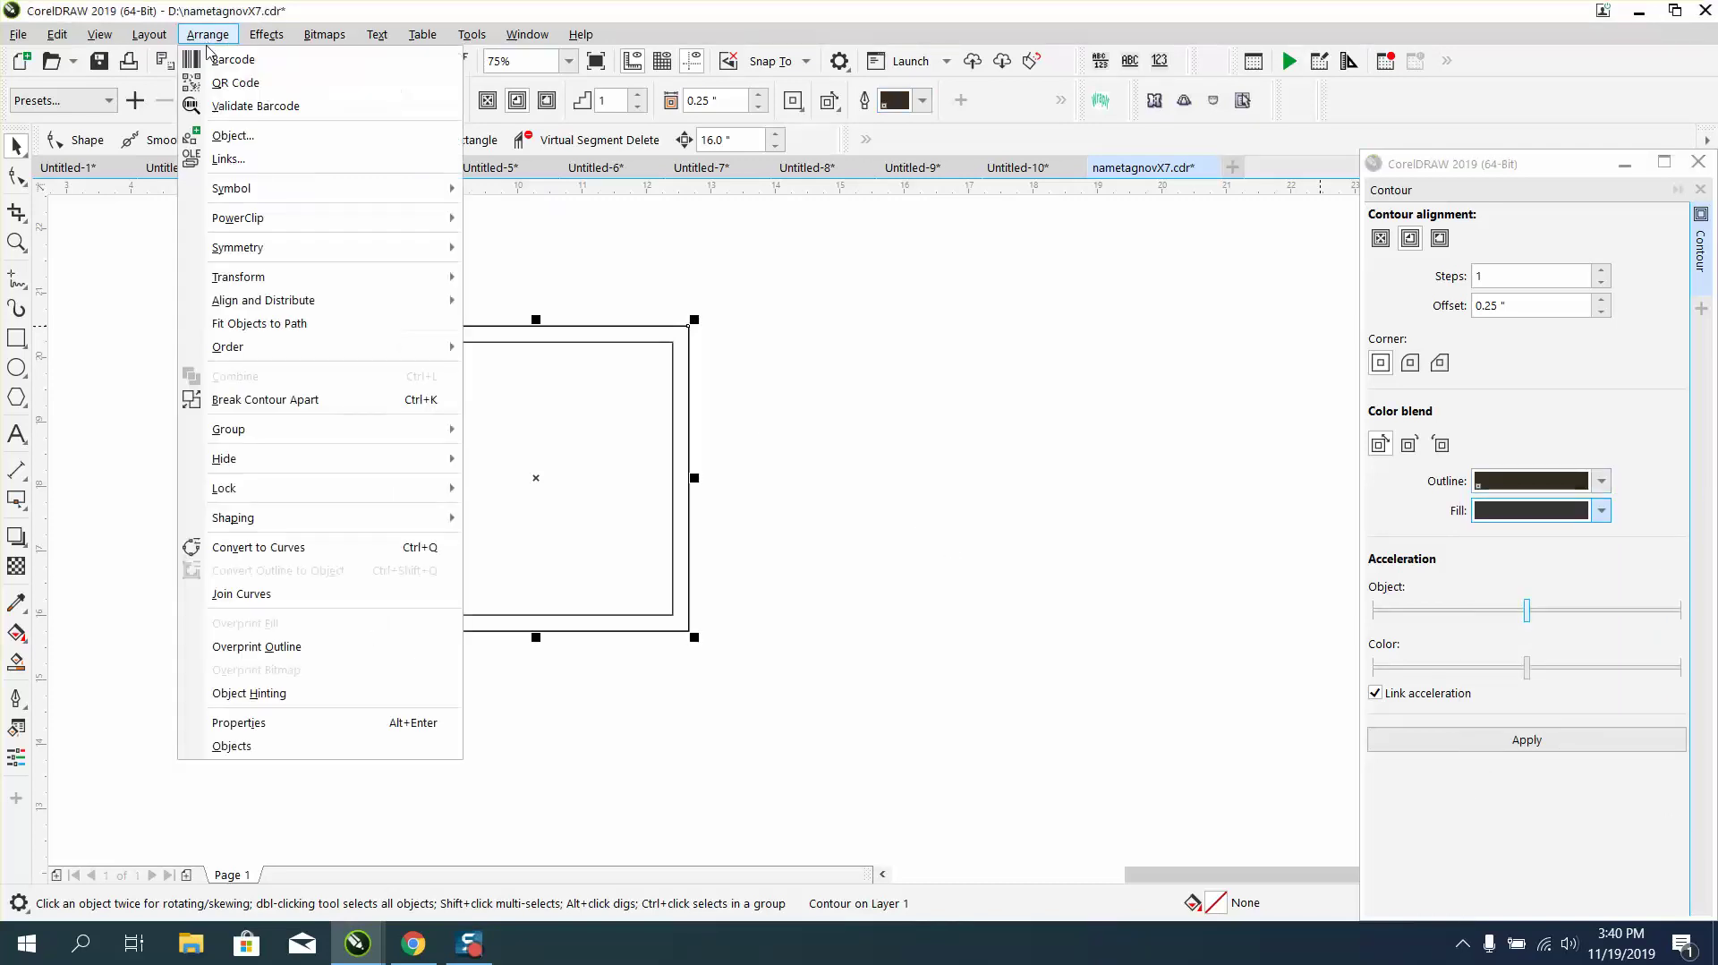
pyautogui.click(278, 399)
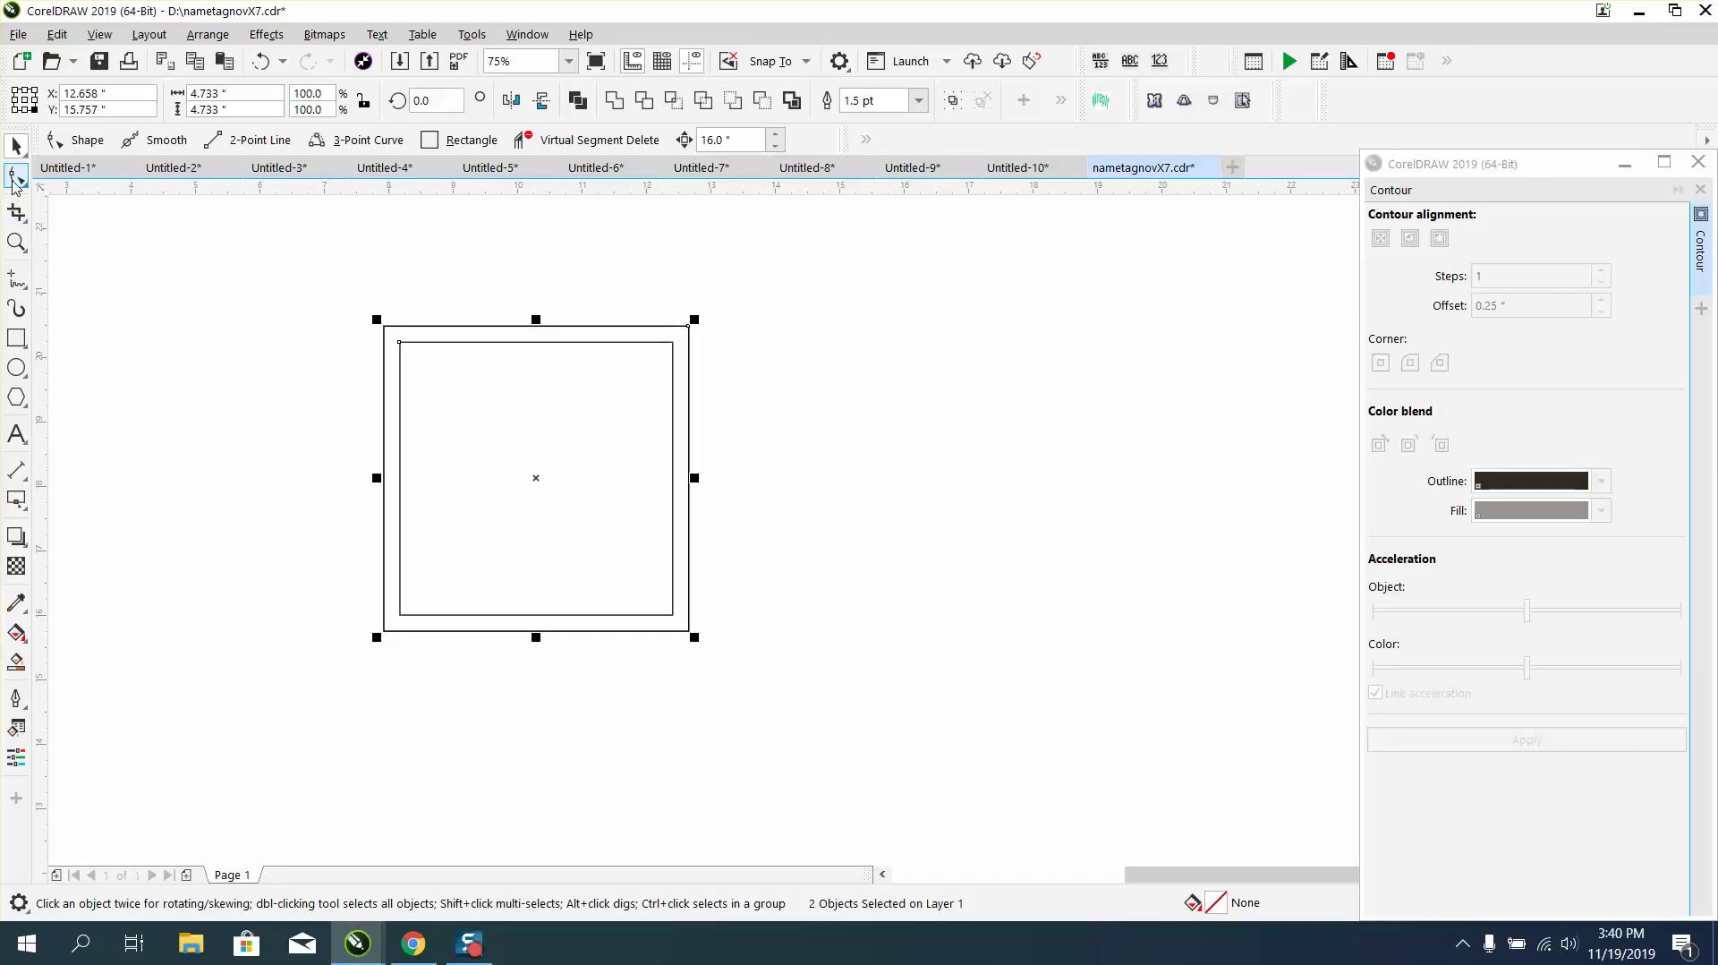
pyautogui.click(208, 263)
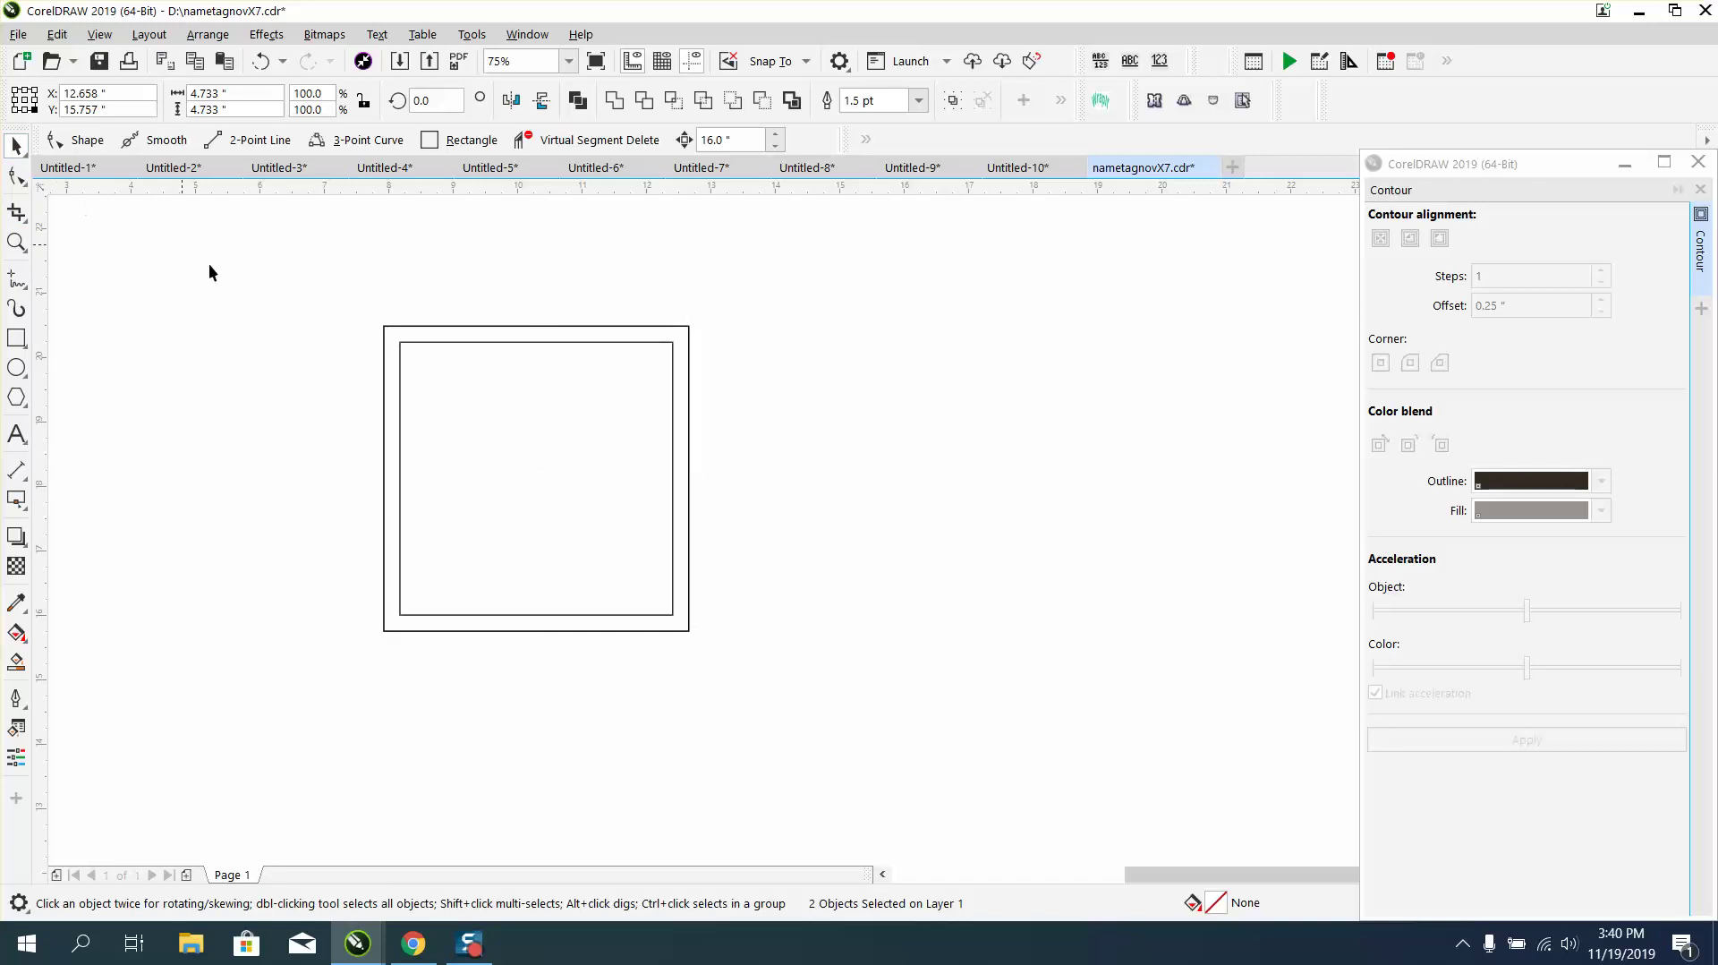
pyautogui.click(535, 632)
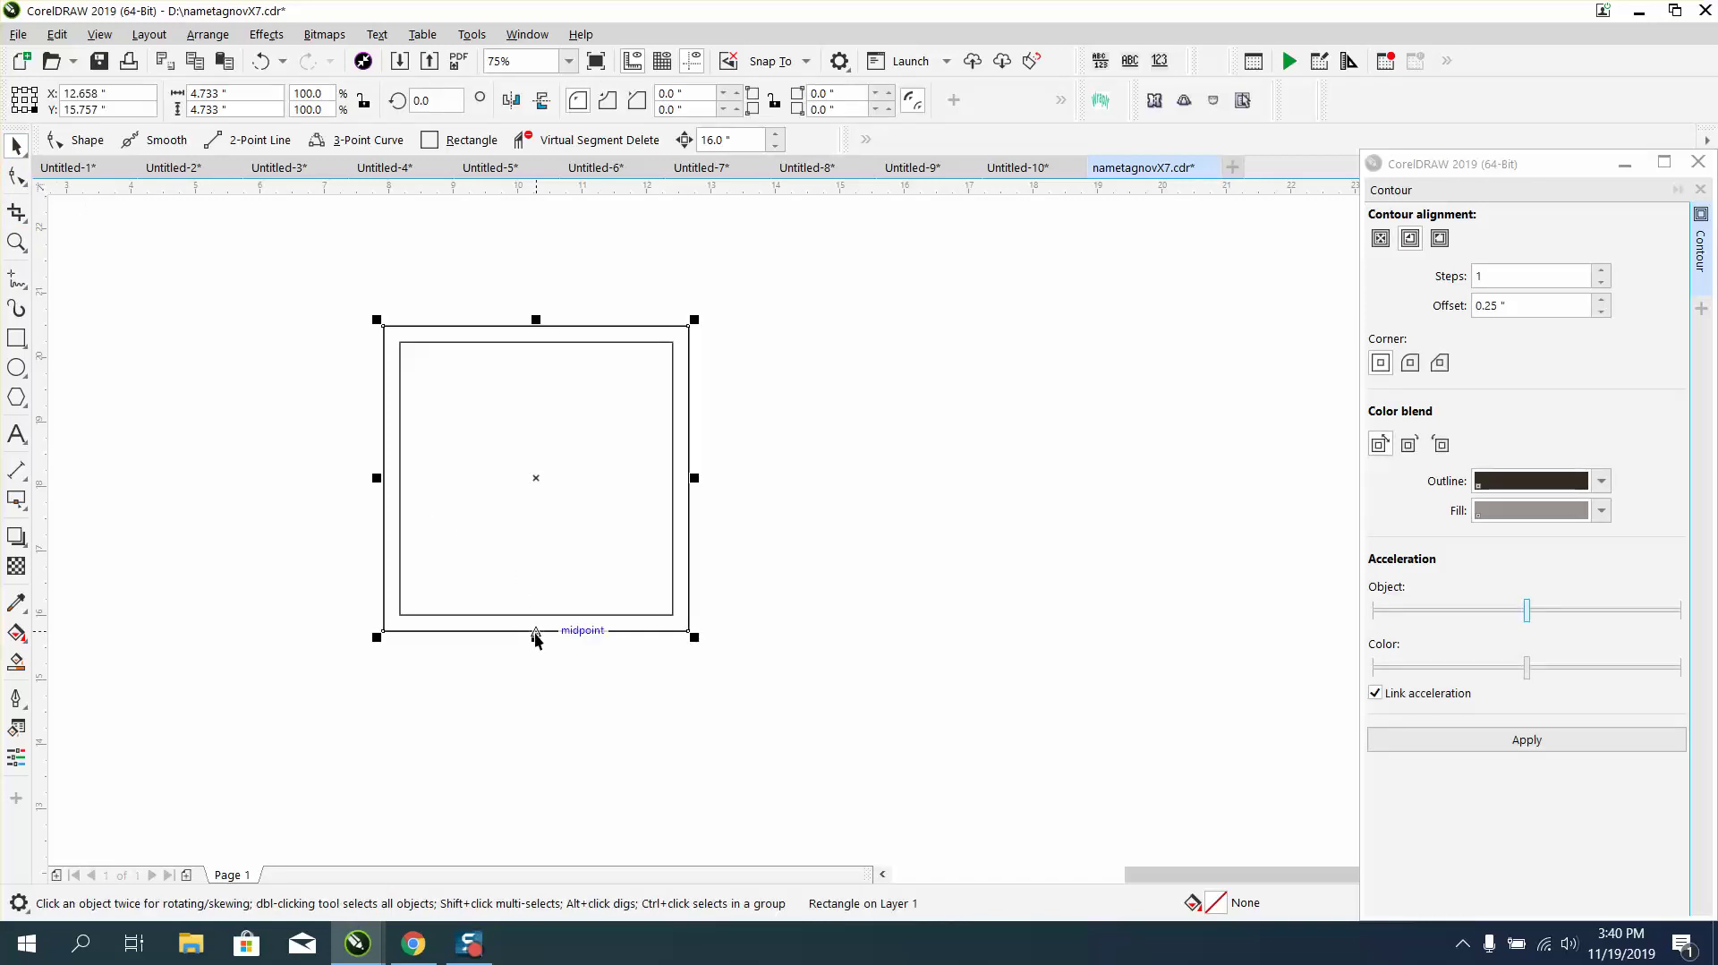
pyautogui.moveTo(536, 637); pyautogui.dragTo(538, 677)
pyautogui.click(260, 61)
# Stretch the outer rectangle's bottom edge down to 5.336 inches tall for a deeper bottom margin.
pyautogui.click(538, 625)
pyautogui.click(346, 487)
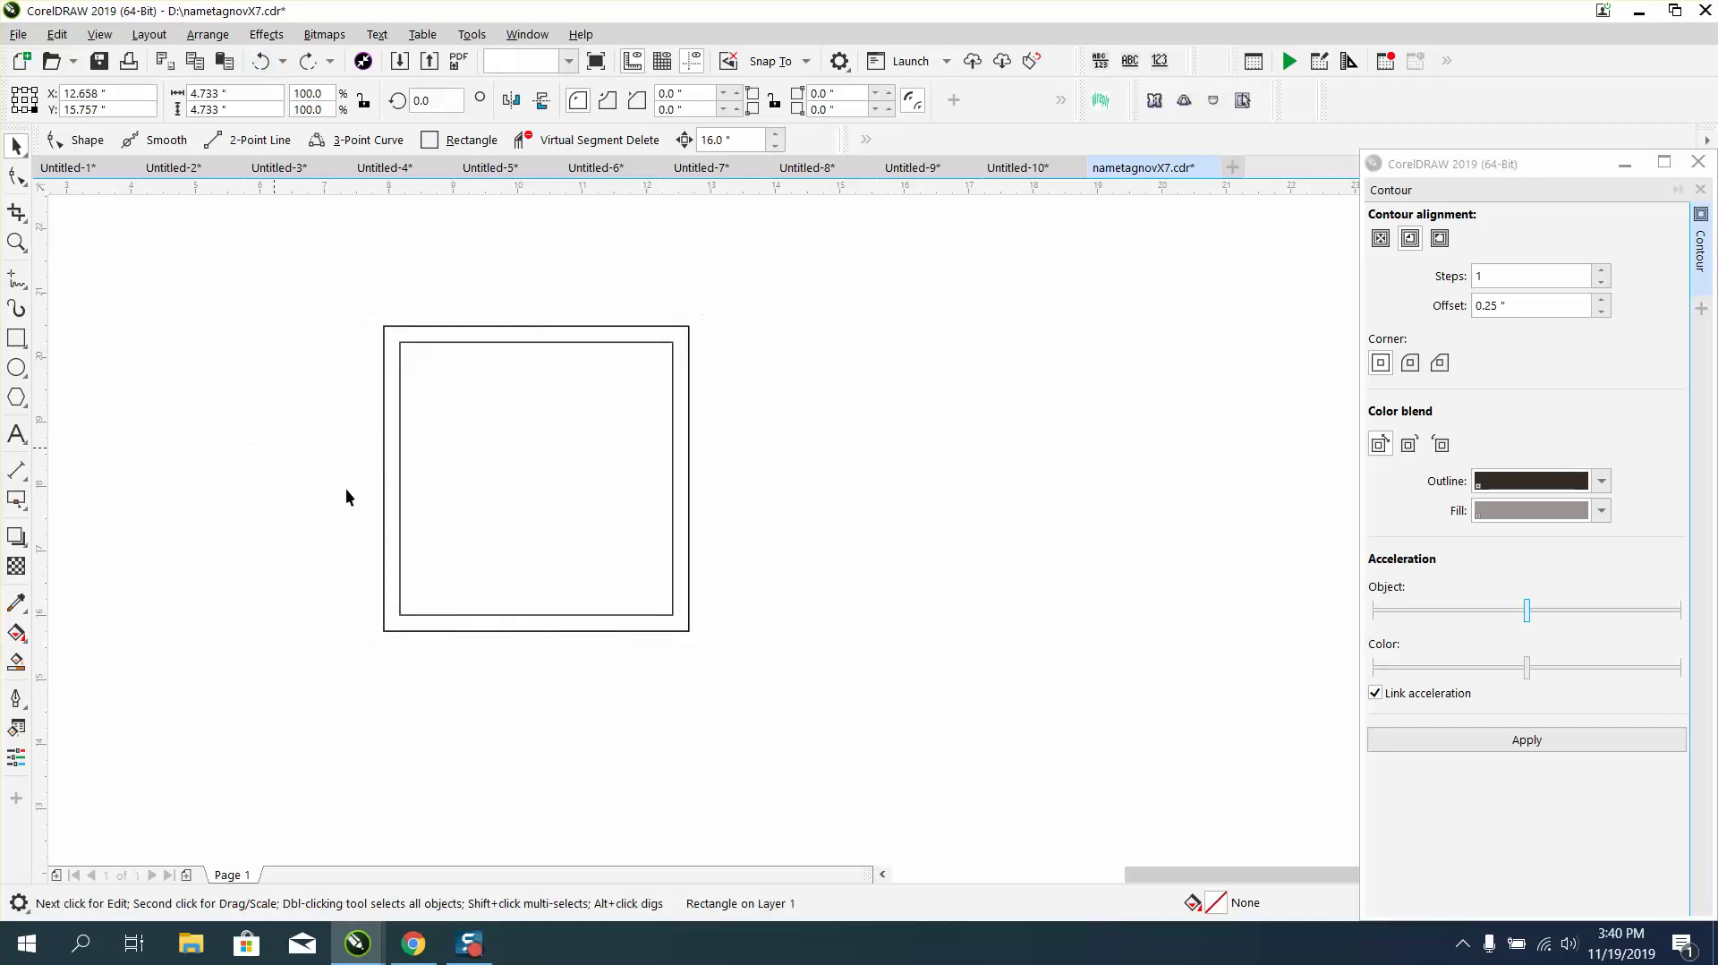
pyautogui.click(536, 630)
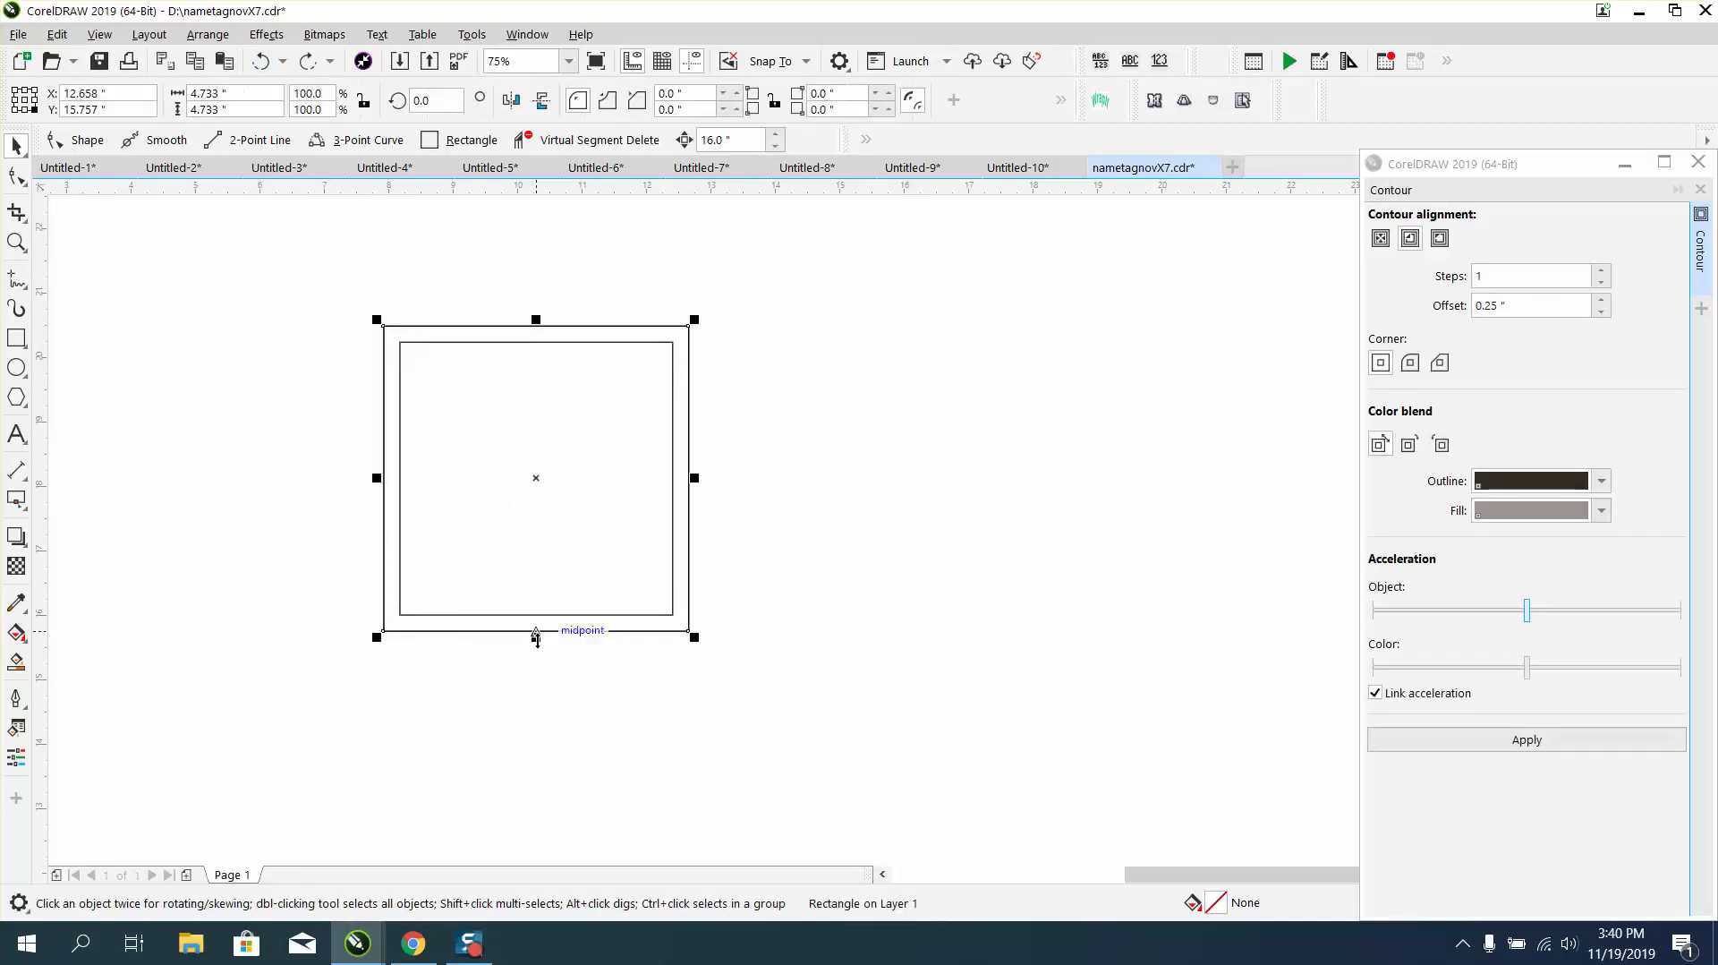
pyautogui.moveTo(536, 637); pyautogui.dragTo(537, 681)
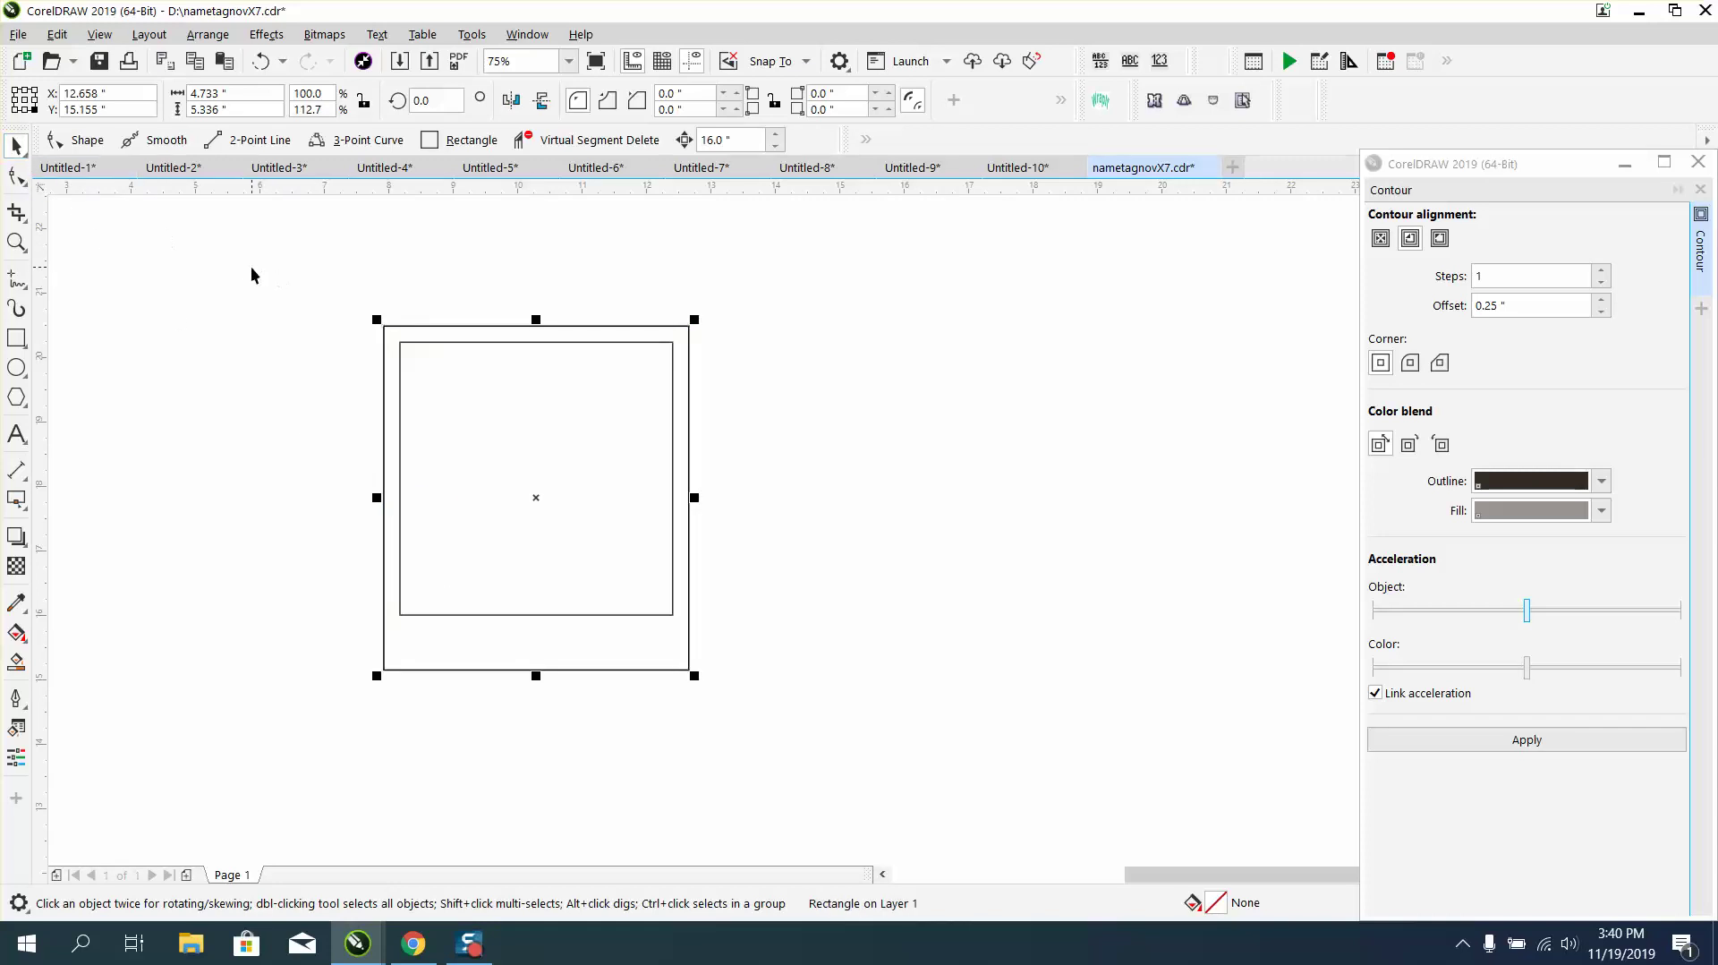
# Smart Fill the frame border region with white.
pyautogui.click(17, 662)
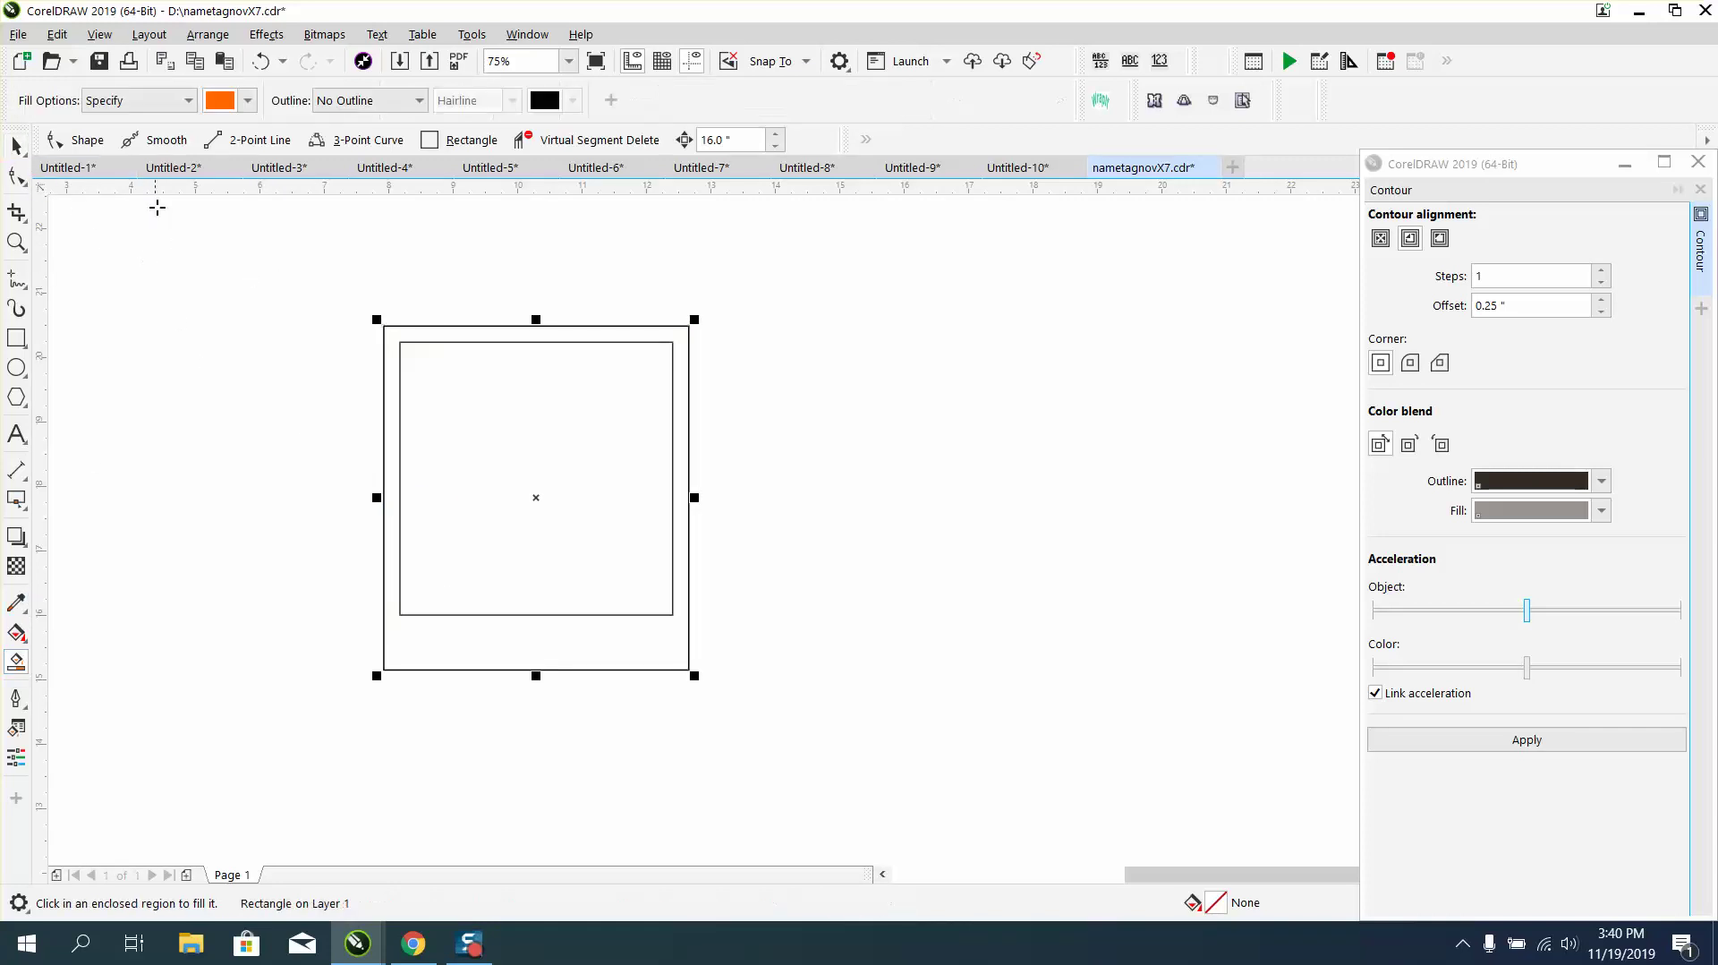
pyautogui.click(248, 101)
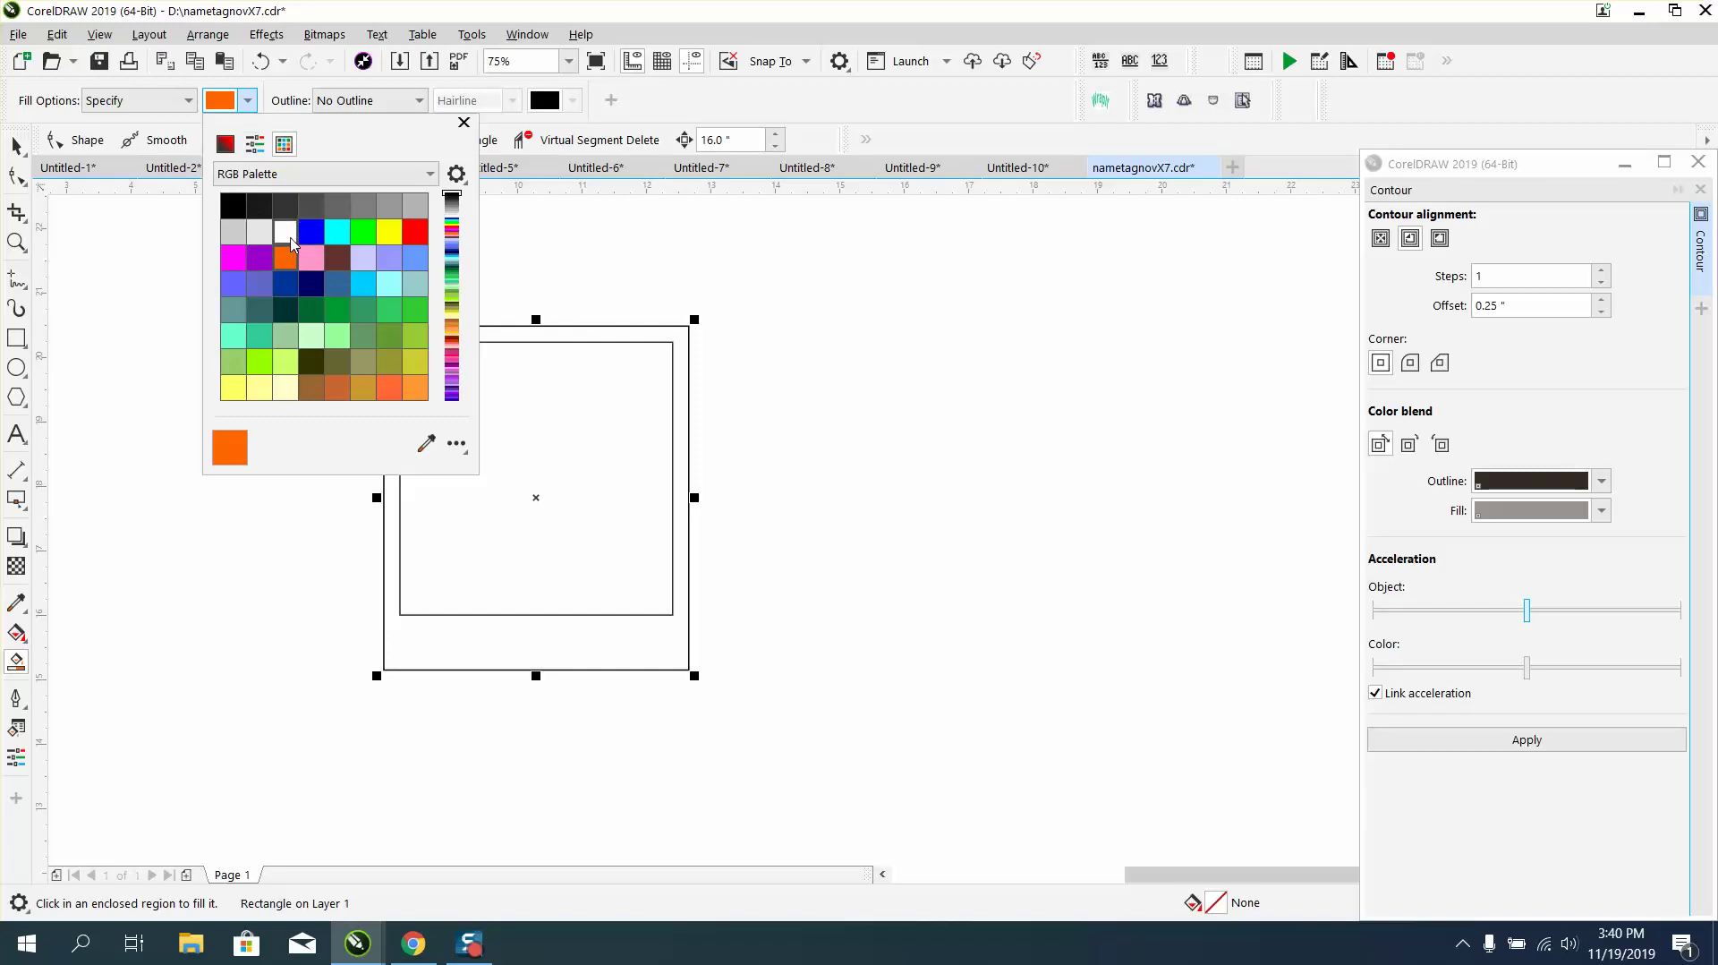
pyautogui.click(287, 234)
pyautogui.click(428, 651)
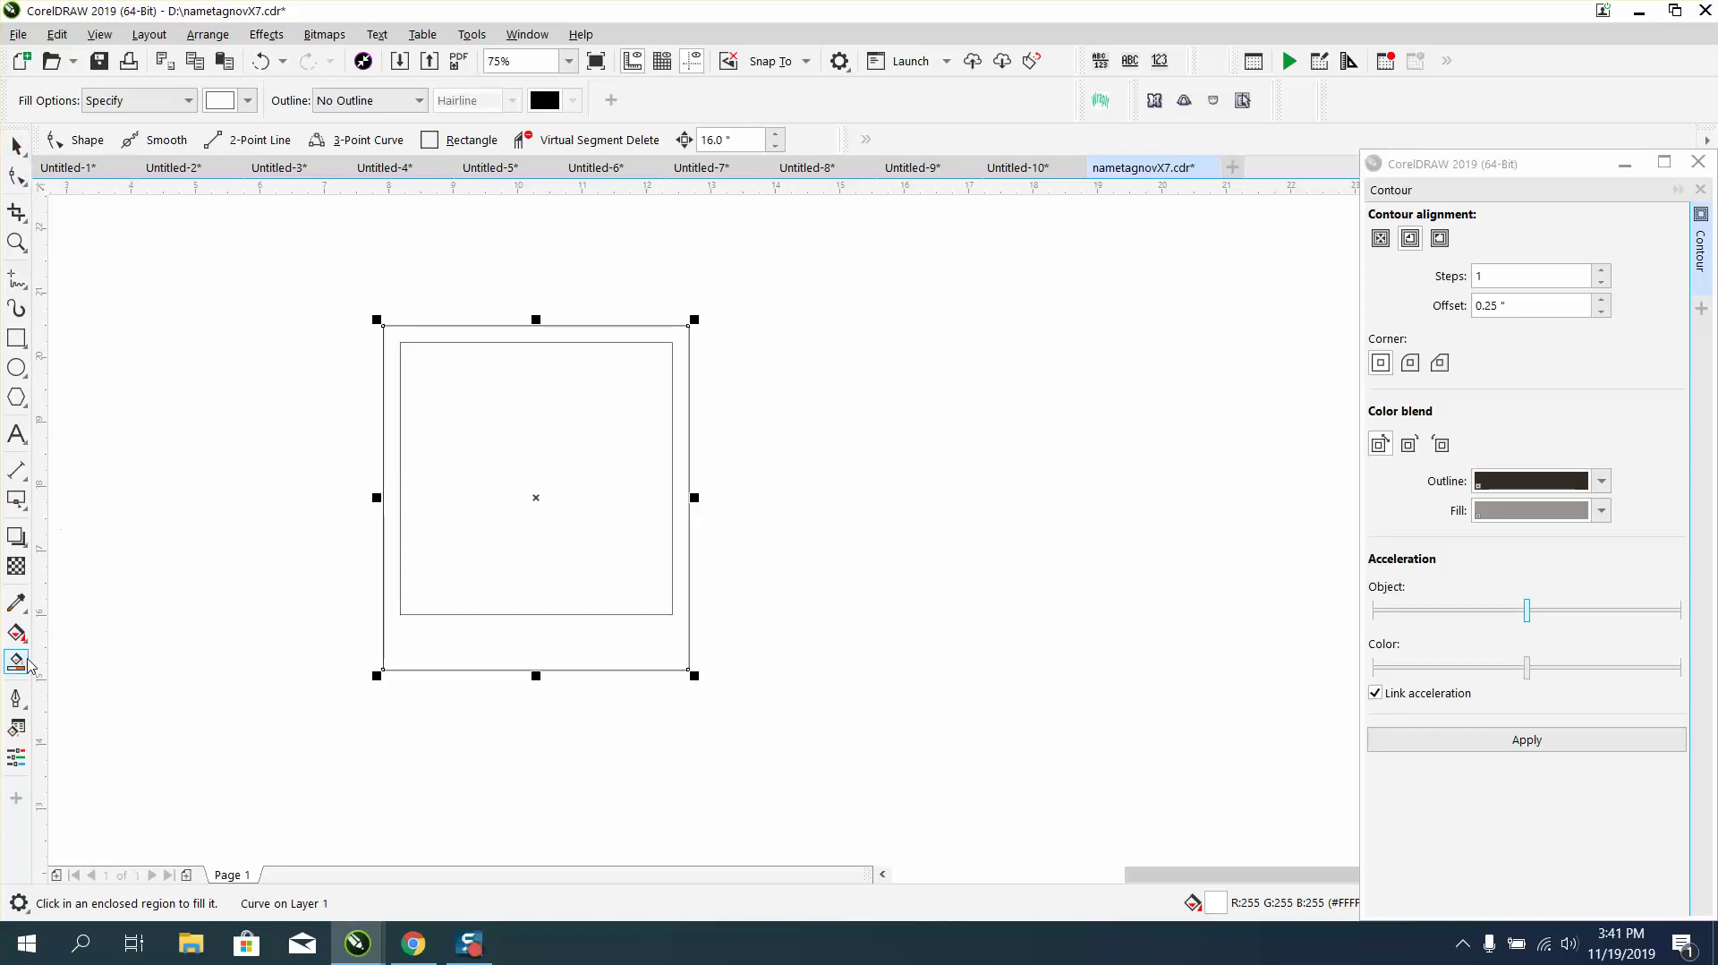
# Smart Fill the 4.233-inch inner square with light grey and return to the Pick tool.
pyautogui.click(248, 100)
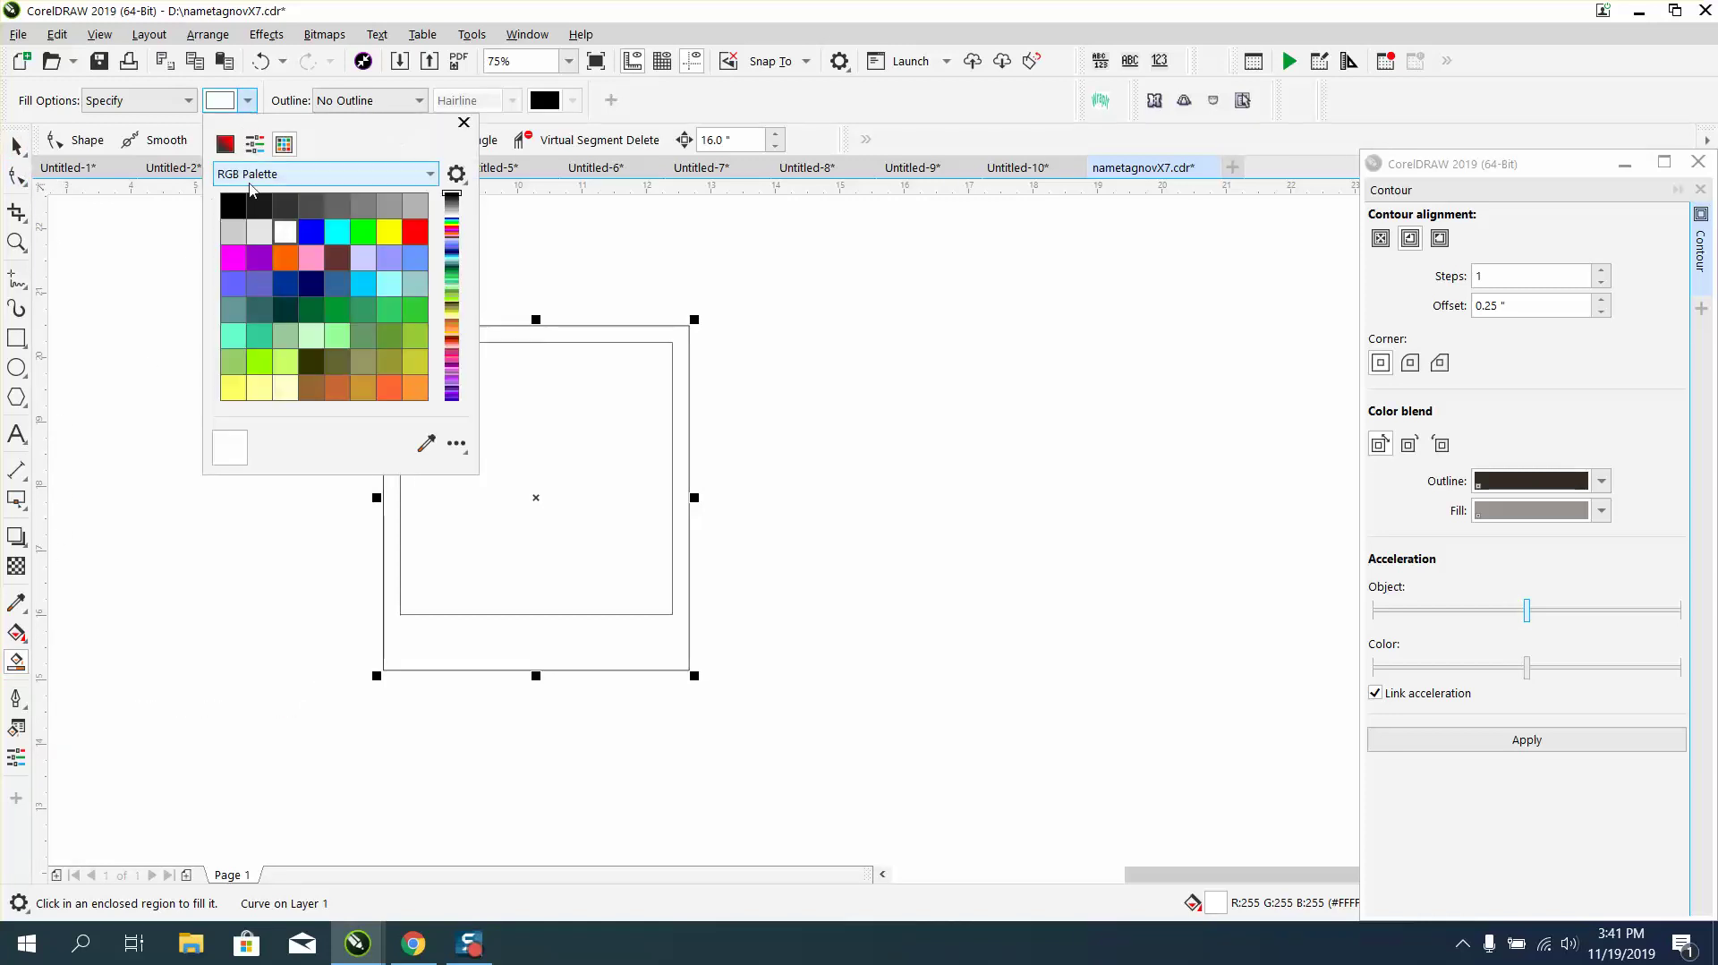
pyautogui.click(260, 231)
pyautogui.click(531, 429)
pyautogui.click(534, 421)
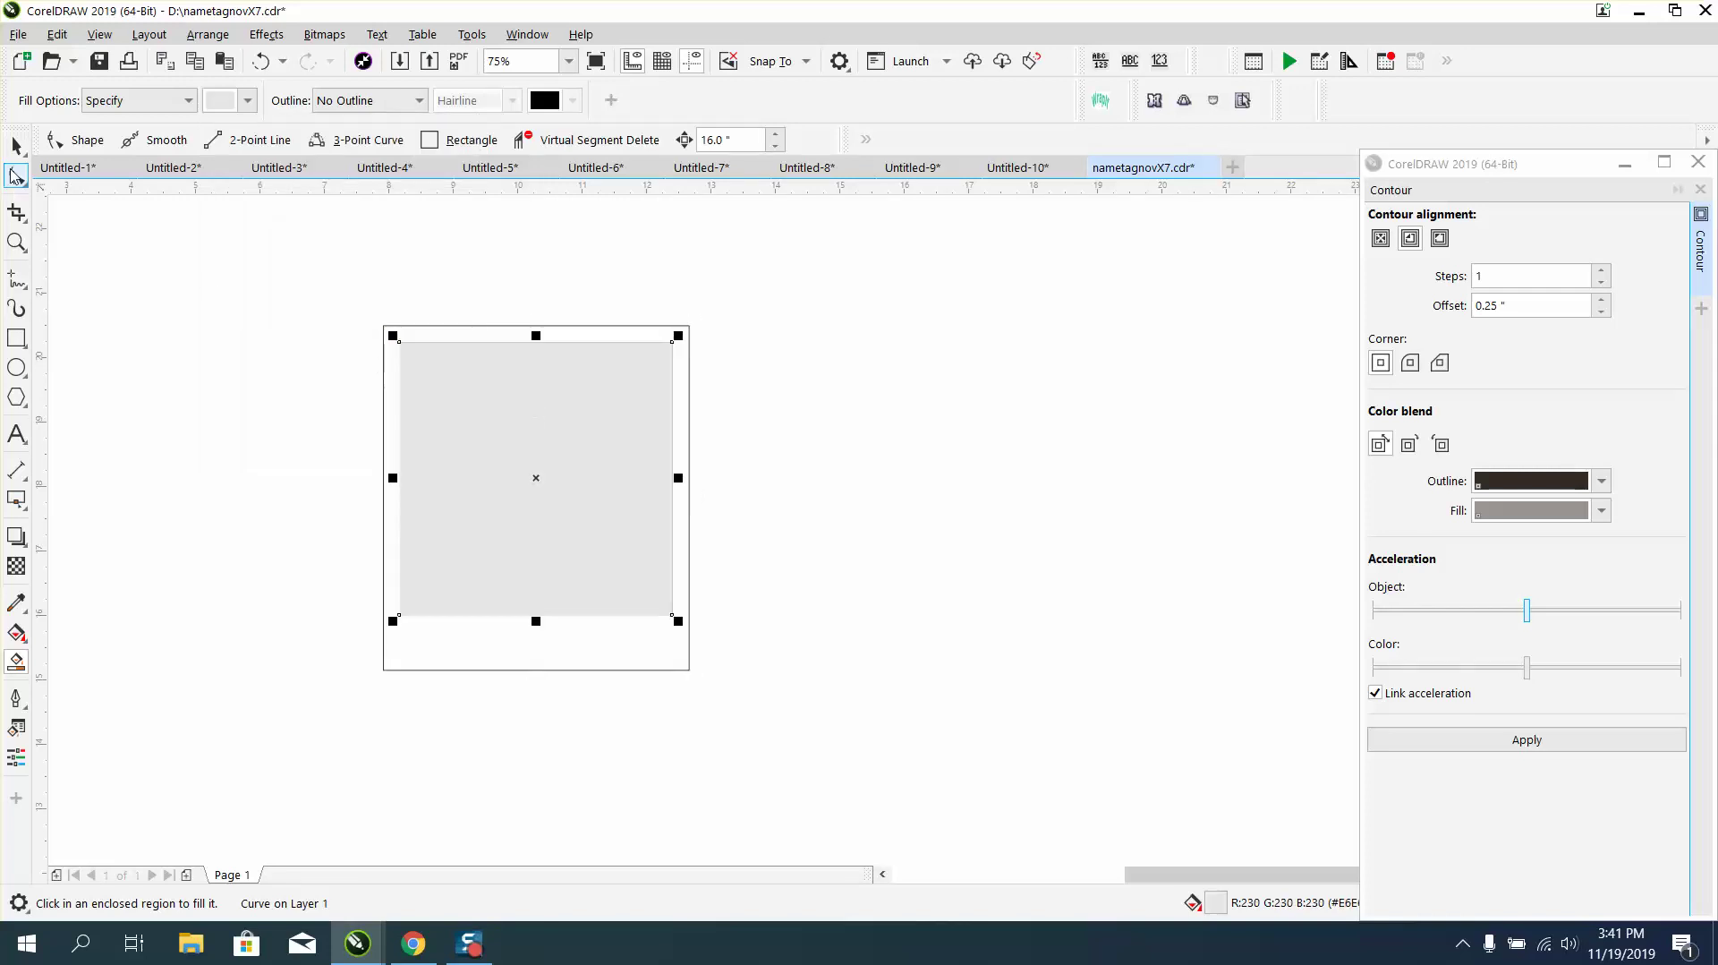
pyautogui.press('space')
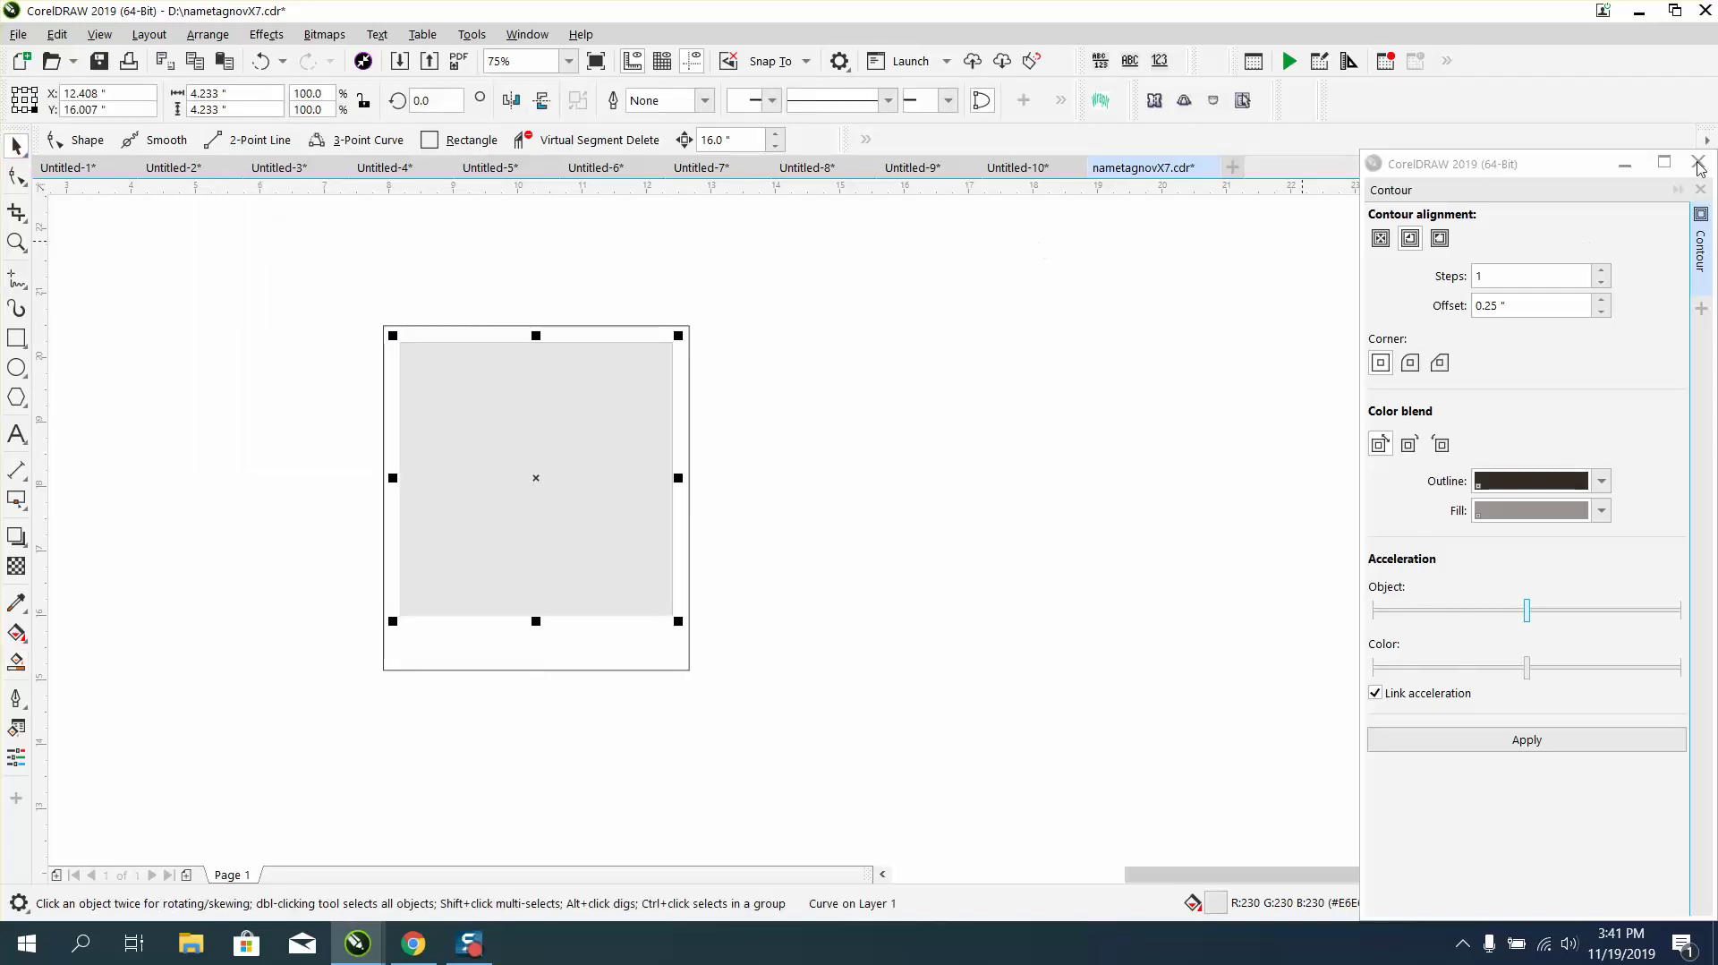
# Marquee-select the four frame pieces and group them into a single Polaroid frame.
pyautogui.click(1698, 168)
pyautogui.moveTo(346, 265); pyautogui.dragTo(840, 722)
pyautogui.click(218, 37)
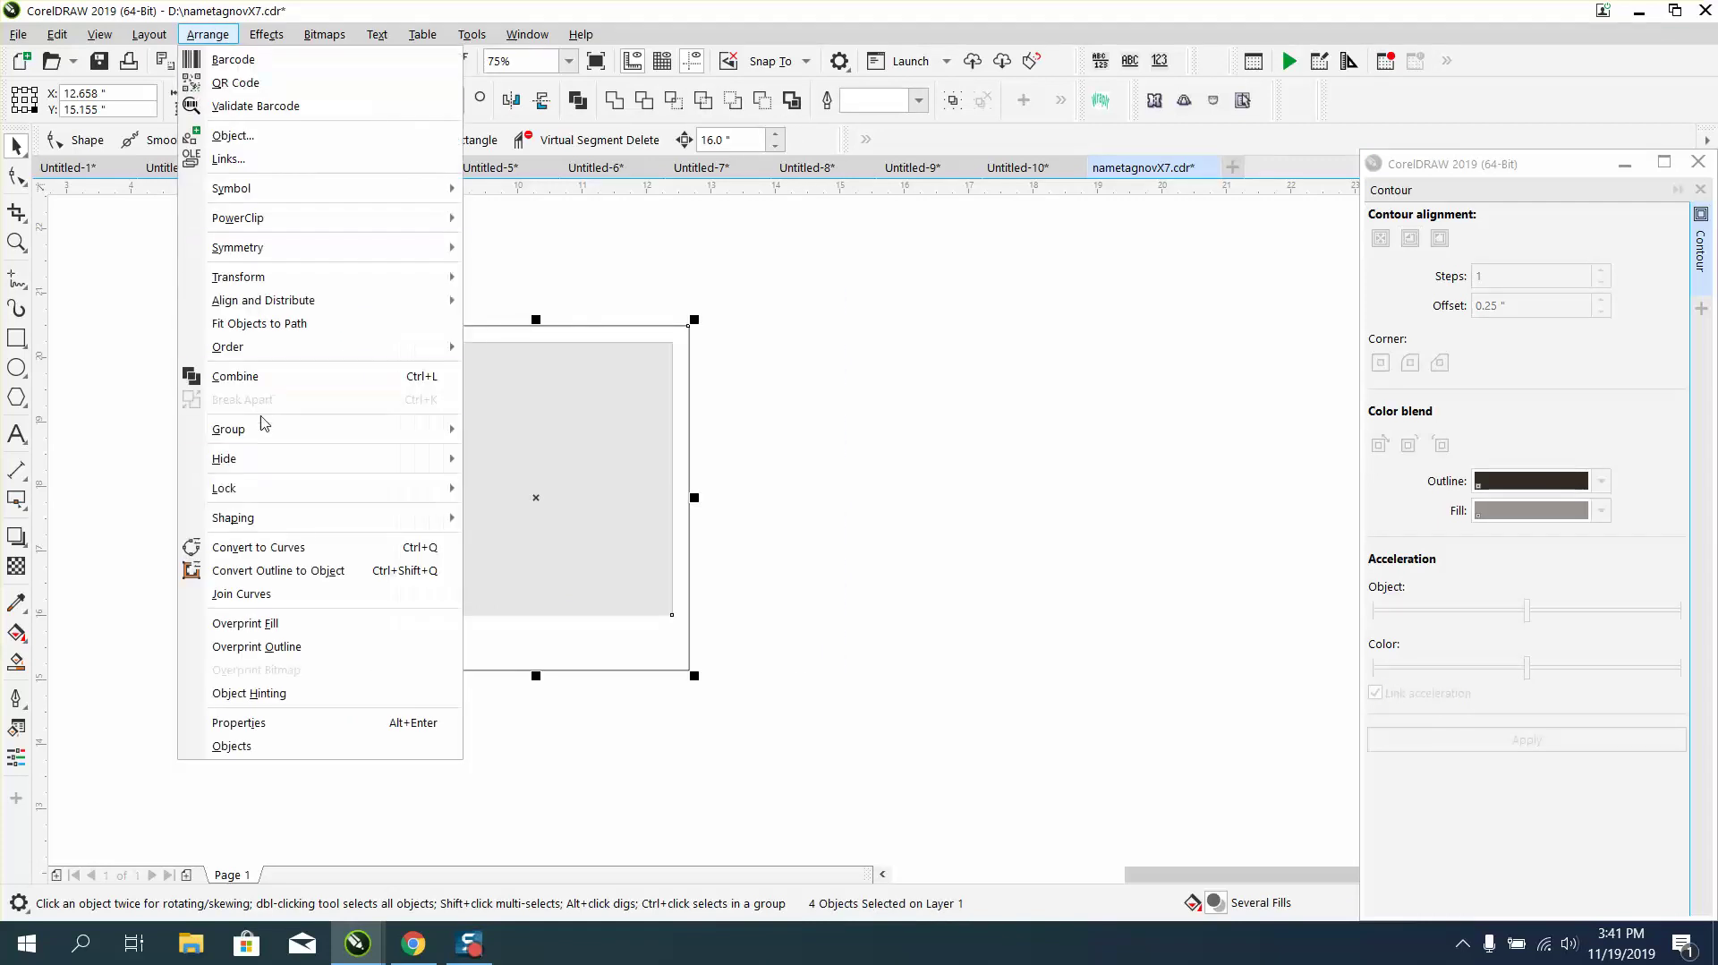
pyautogui.moveTo(264, 430)
pyautogui.click(512, 432)
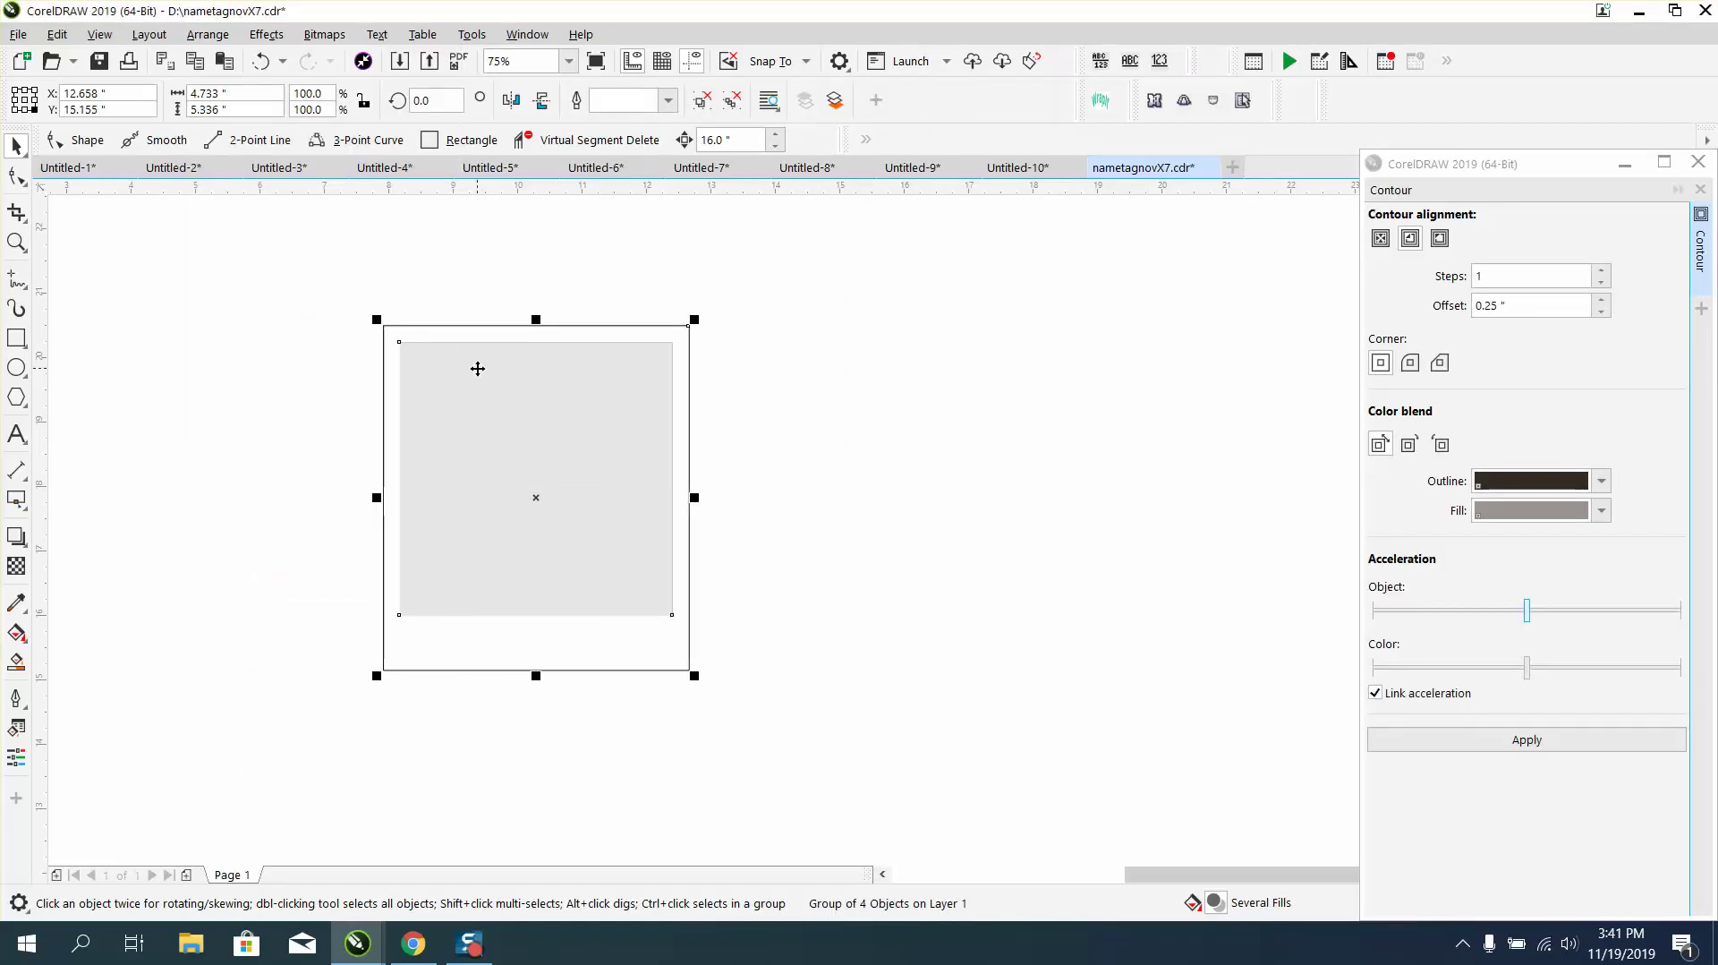
# Duplicate the frame down-right, nudge it up and tilt it about 28 degrees.
pyautogui.moveTo(537, 497); pyautogui.dragTo(755, 568)
pyautogui.press('Up')
pyautogui.press('Up')
pyautogui.press('Up')
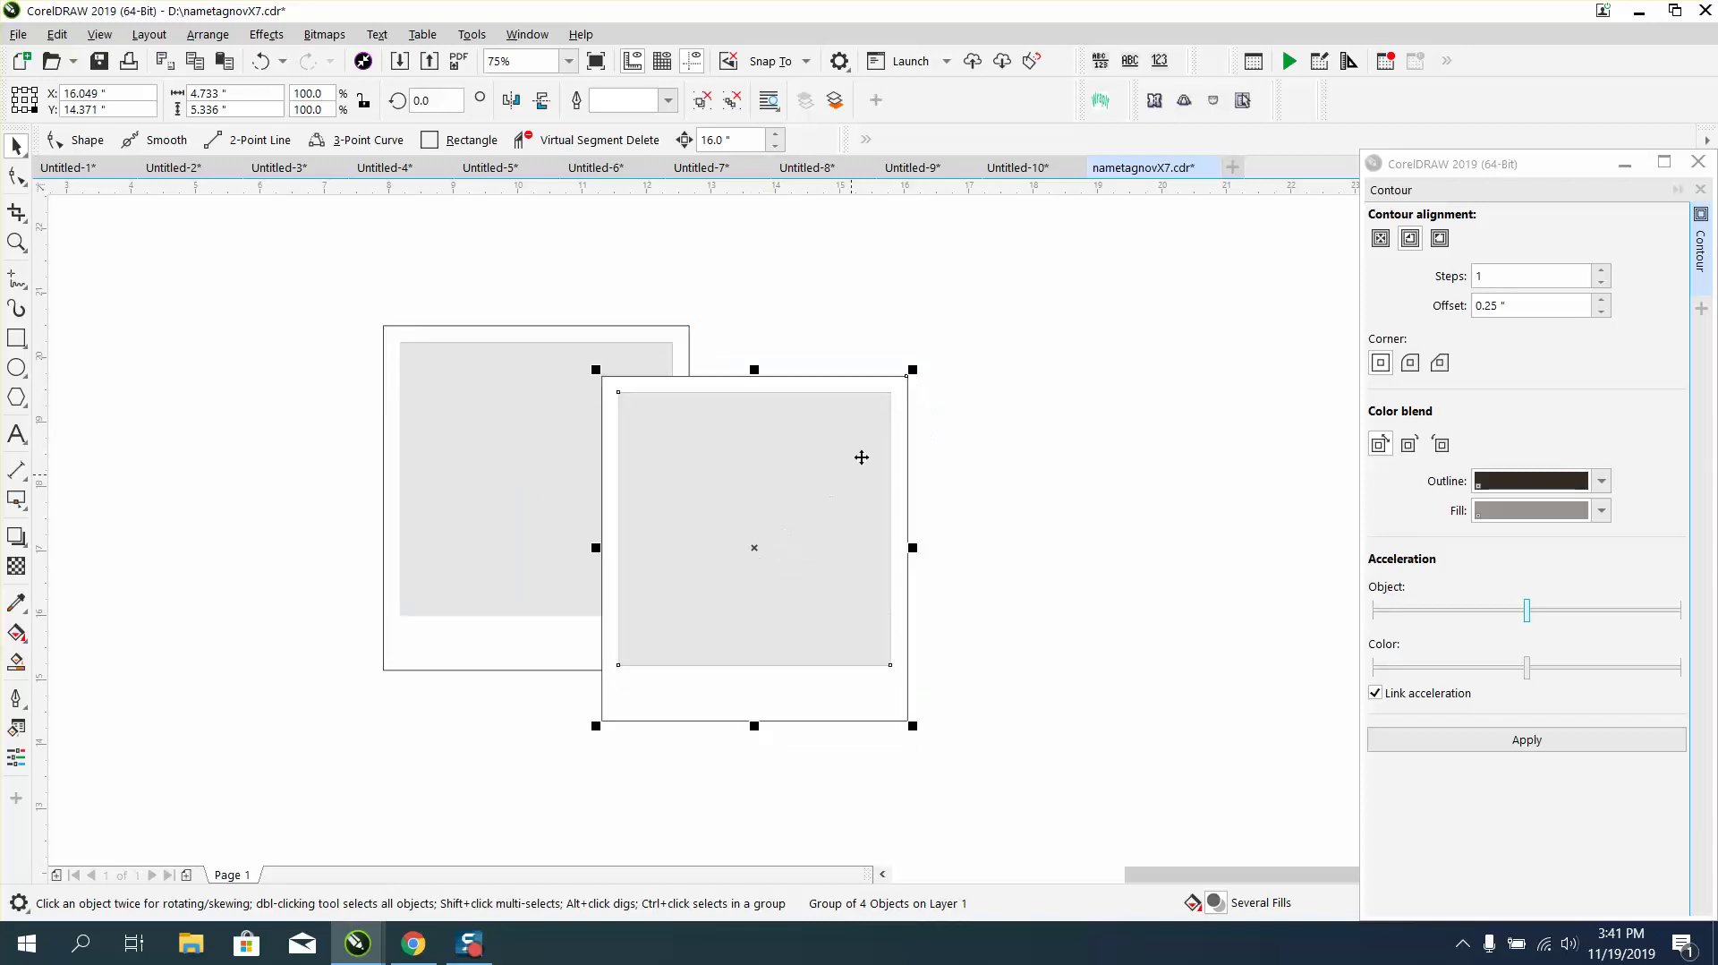
pyautogui.click(755, 547)
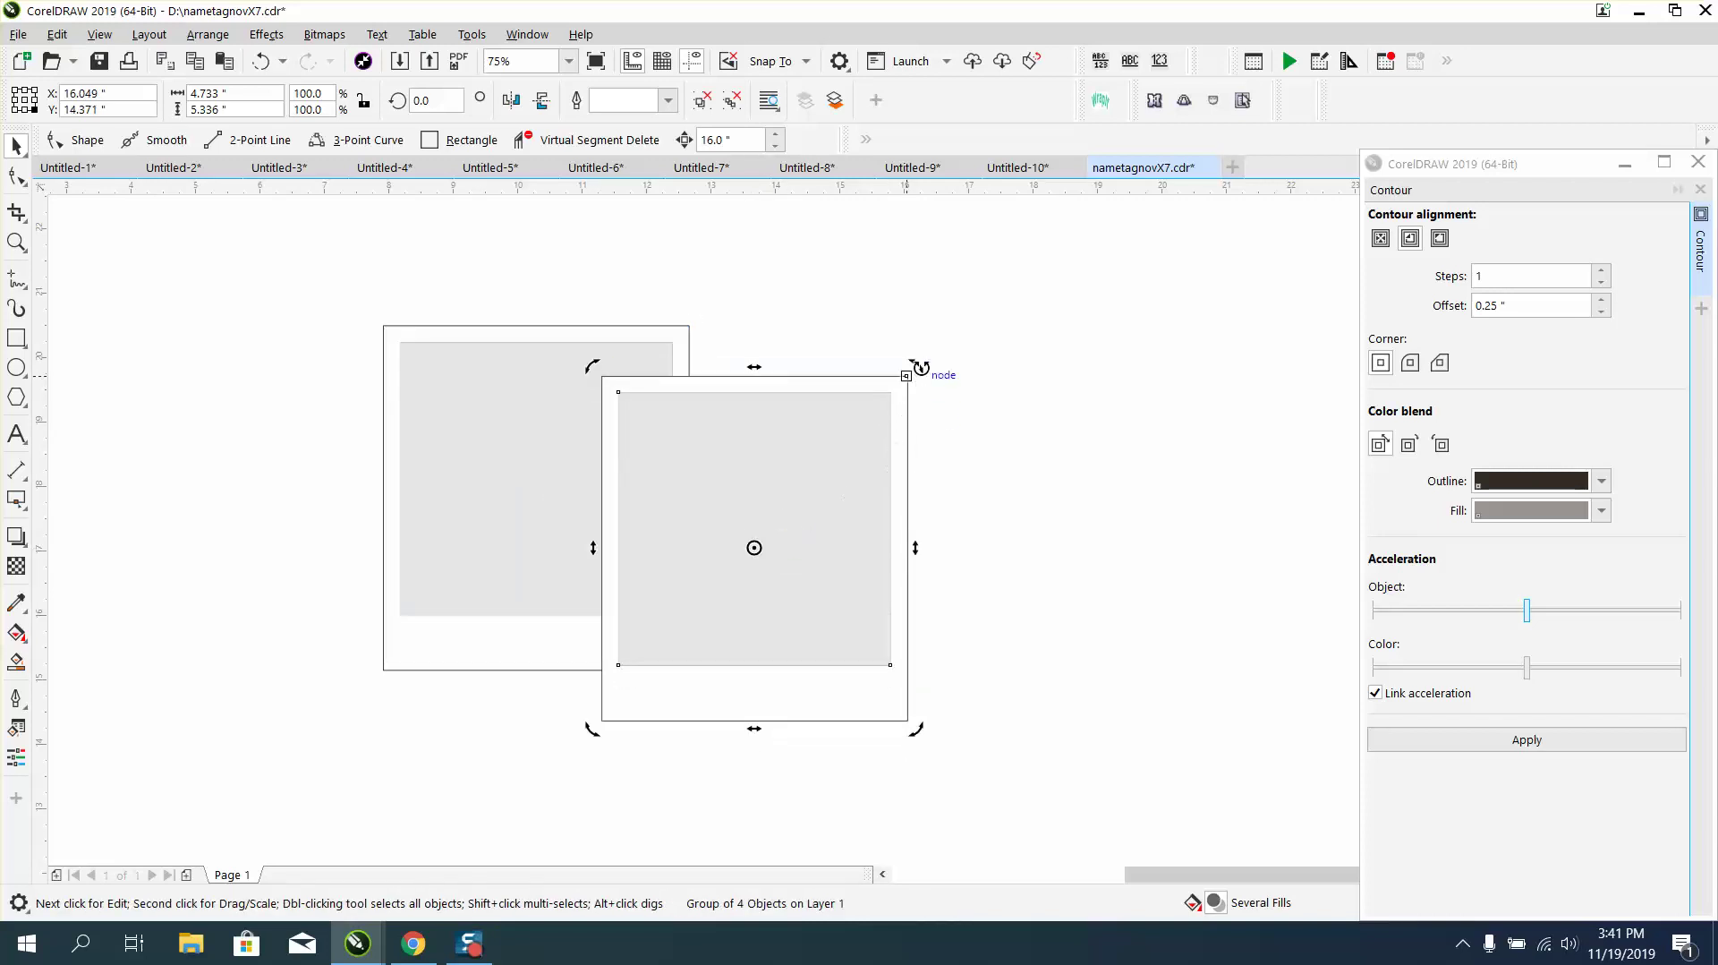
pyautogui.moveTo(912, 370); pyautogui.dragTo(808, 324)
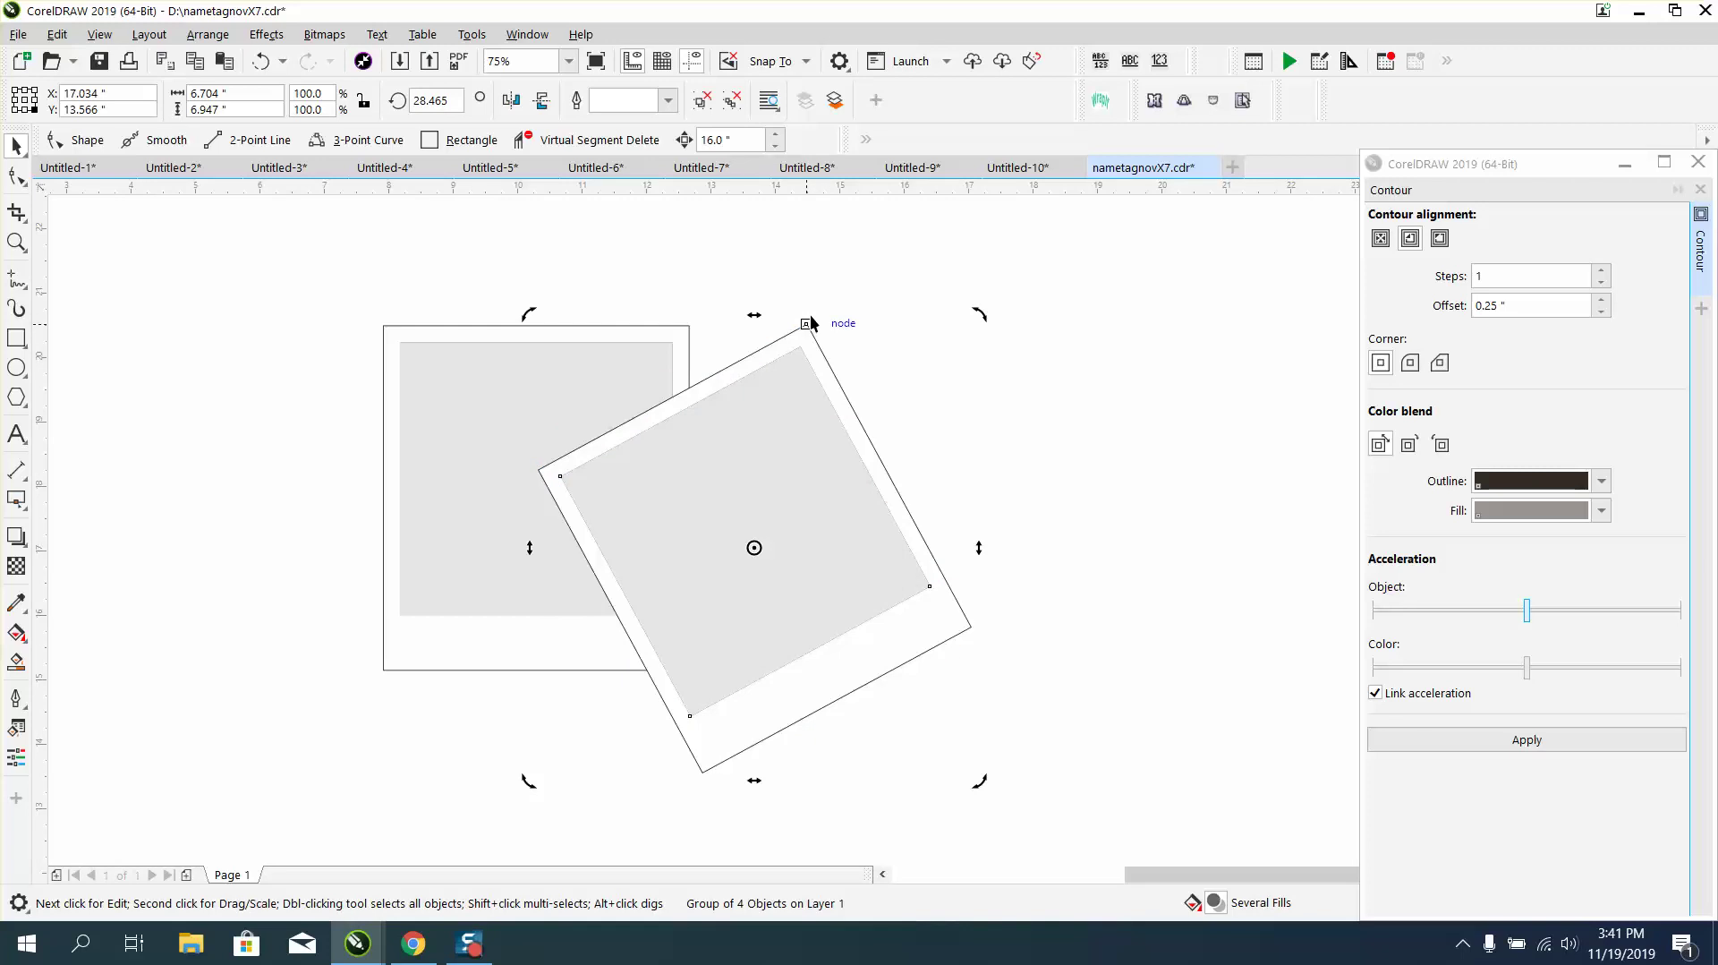
pyautogui.click(756, 546)
# Add two more tilted copies, moving the newest to the right and tilting it the opposite way.
pyautogui.moveTo(756, 546); pyautogui.dragTo(406, 642)
pyautogui.hotkey('ctrl', 'd')
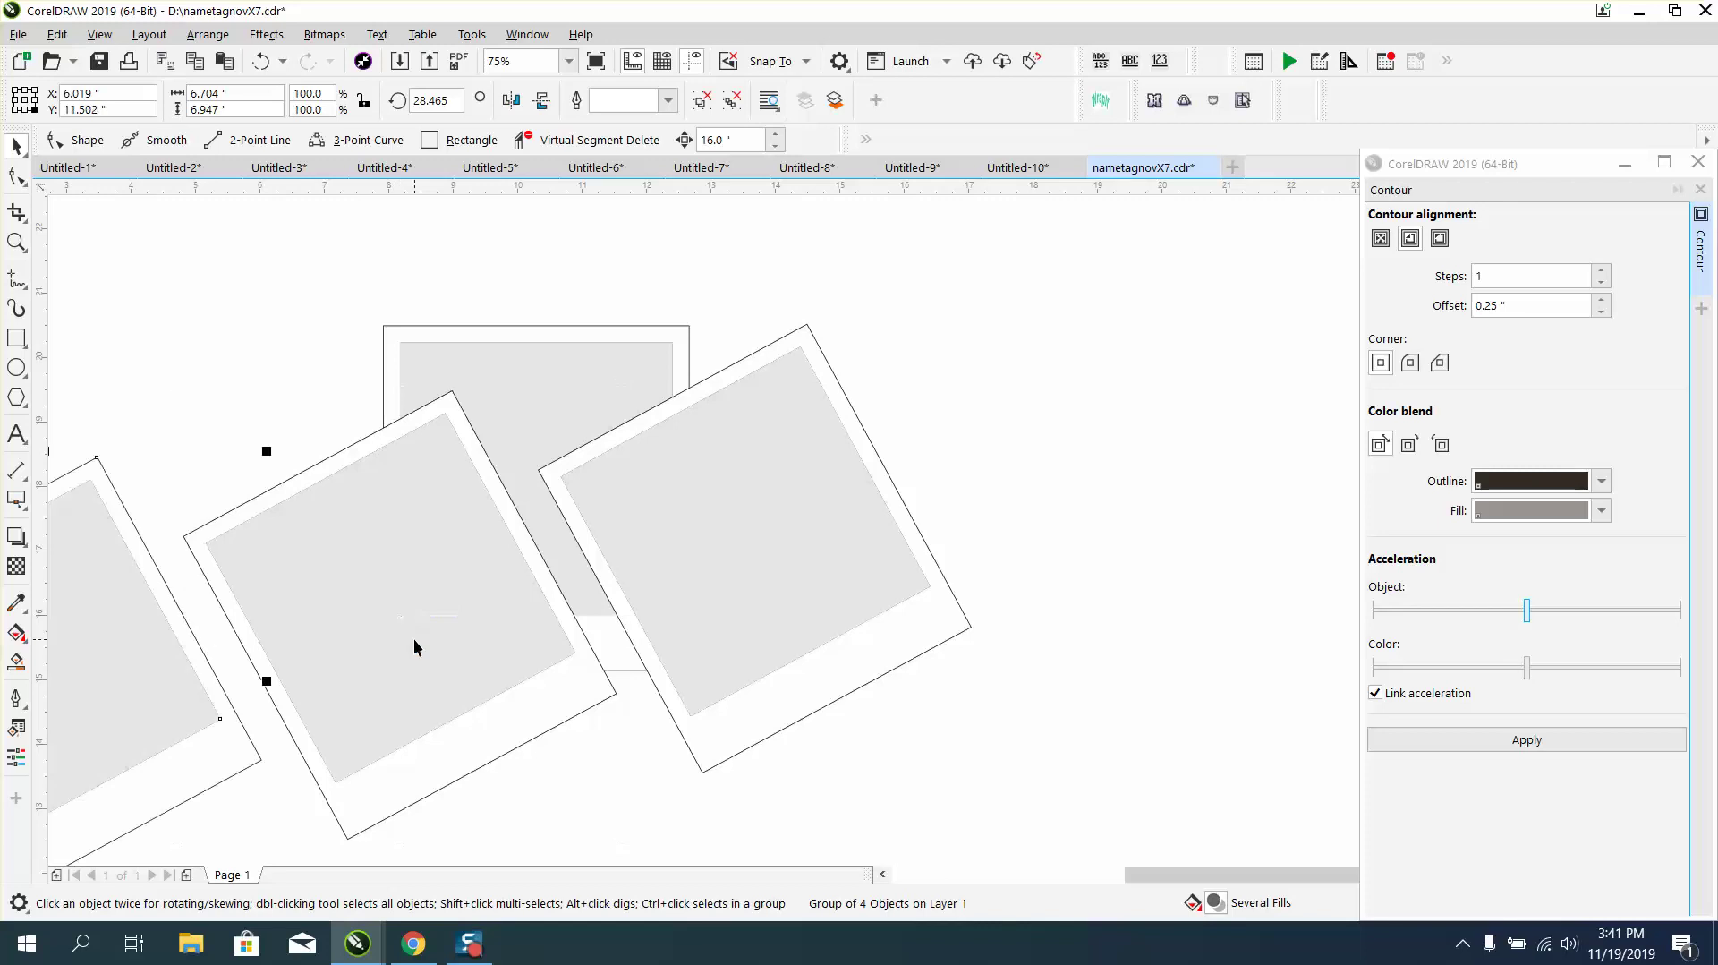
pyautogui.moveTo(199, 621); pyautogui.dragTo(1063, 591)
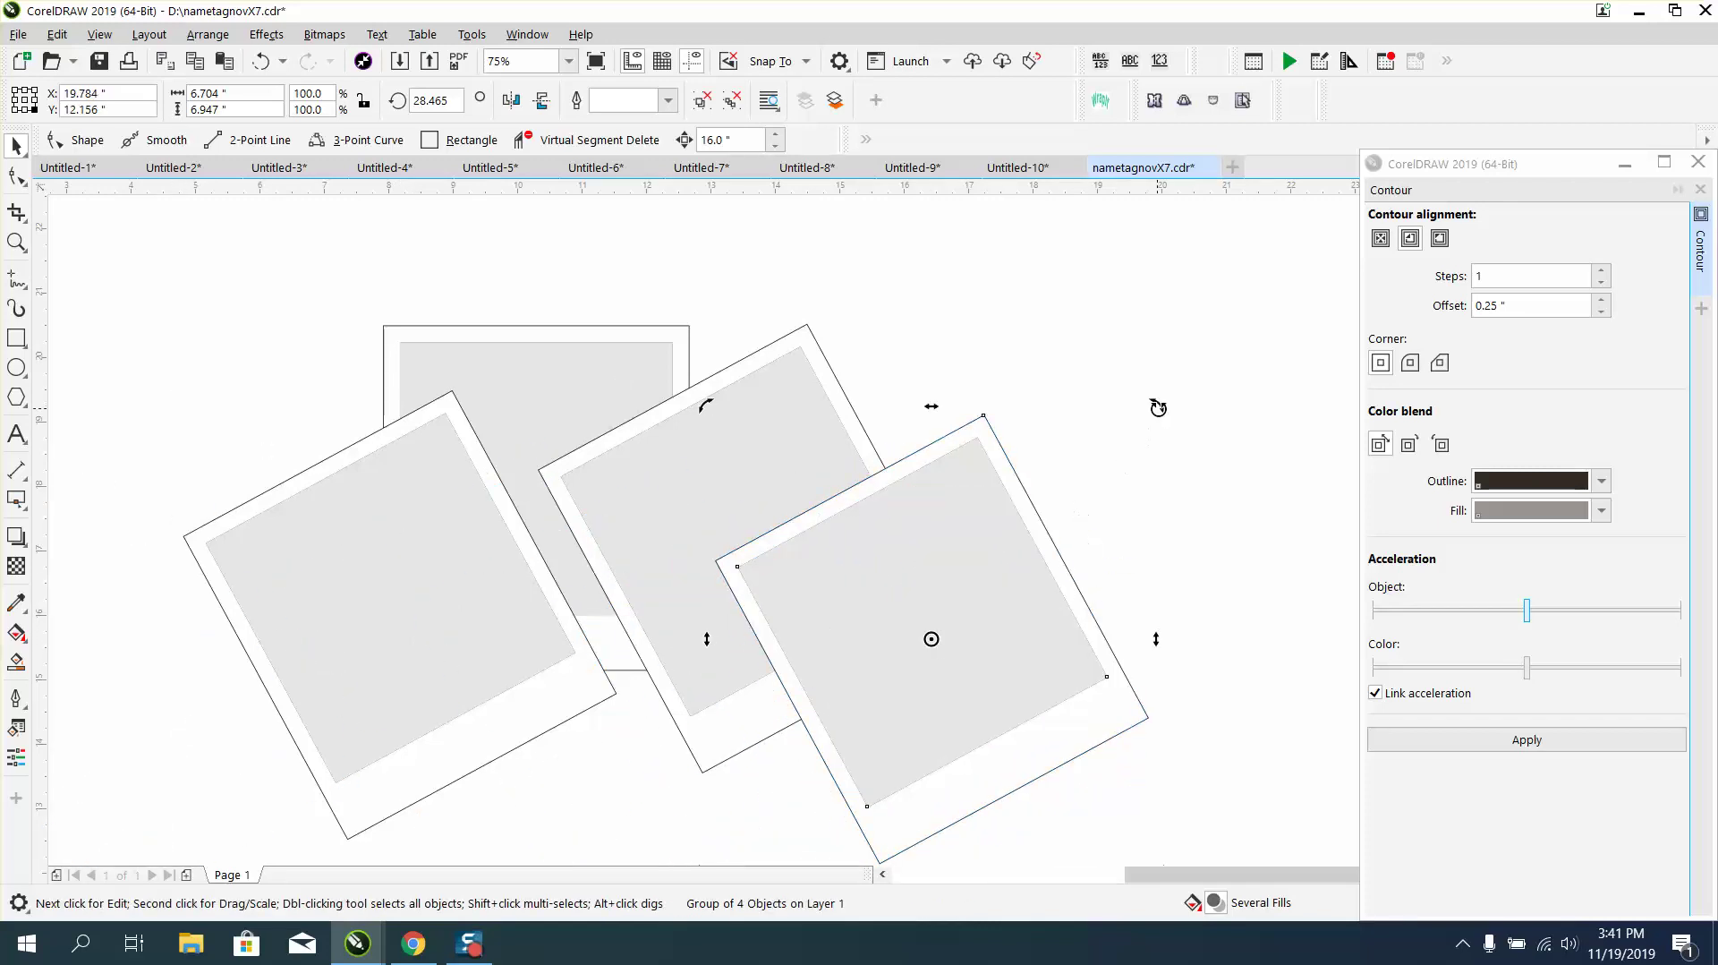
pyautogui.moveTo(1154, 404); pyautogui.dragTo(1234, 638)
pyautogui.scroll(-2, 1126, 488)
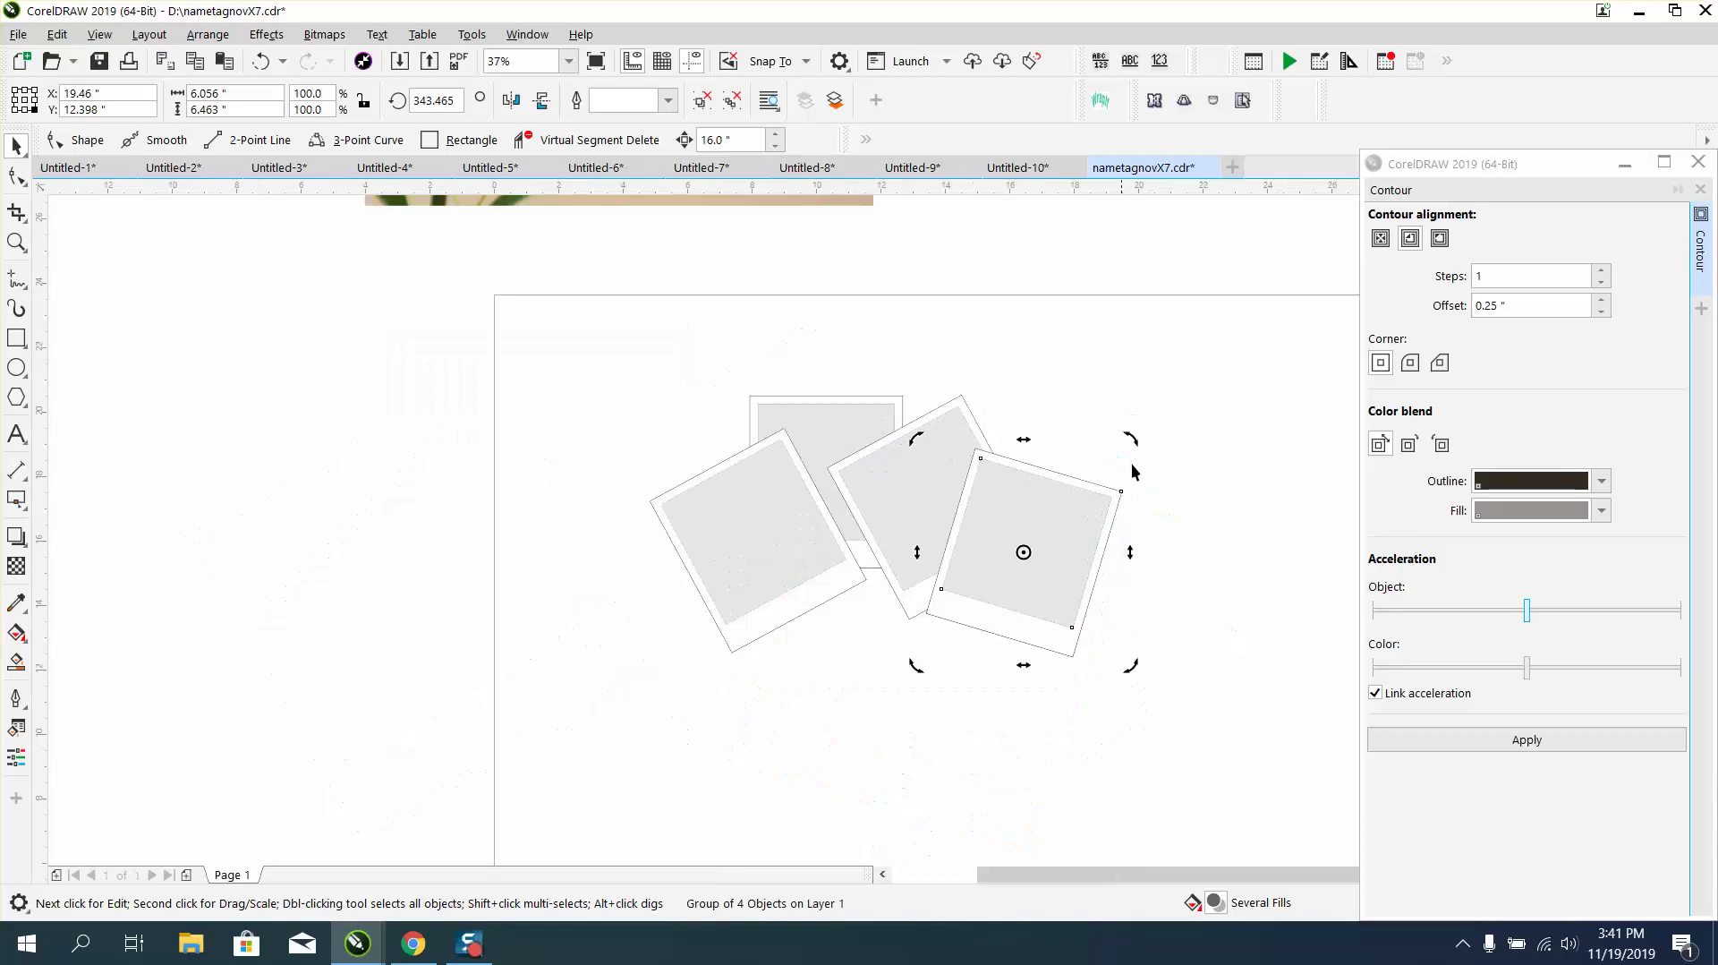
# Copy the upright frame to the collage's top-left and tilt it counter-clockwise about 34°.
pyautogui.click(827, 534)
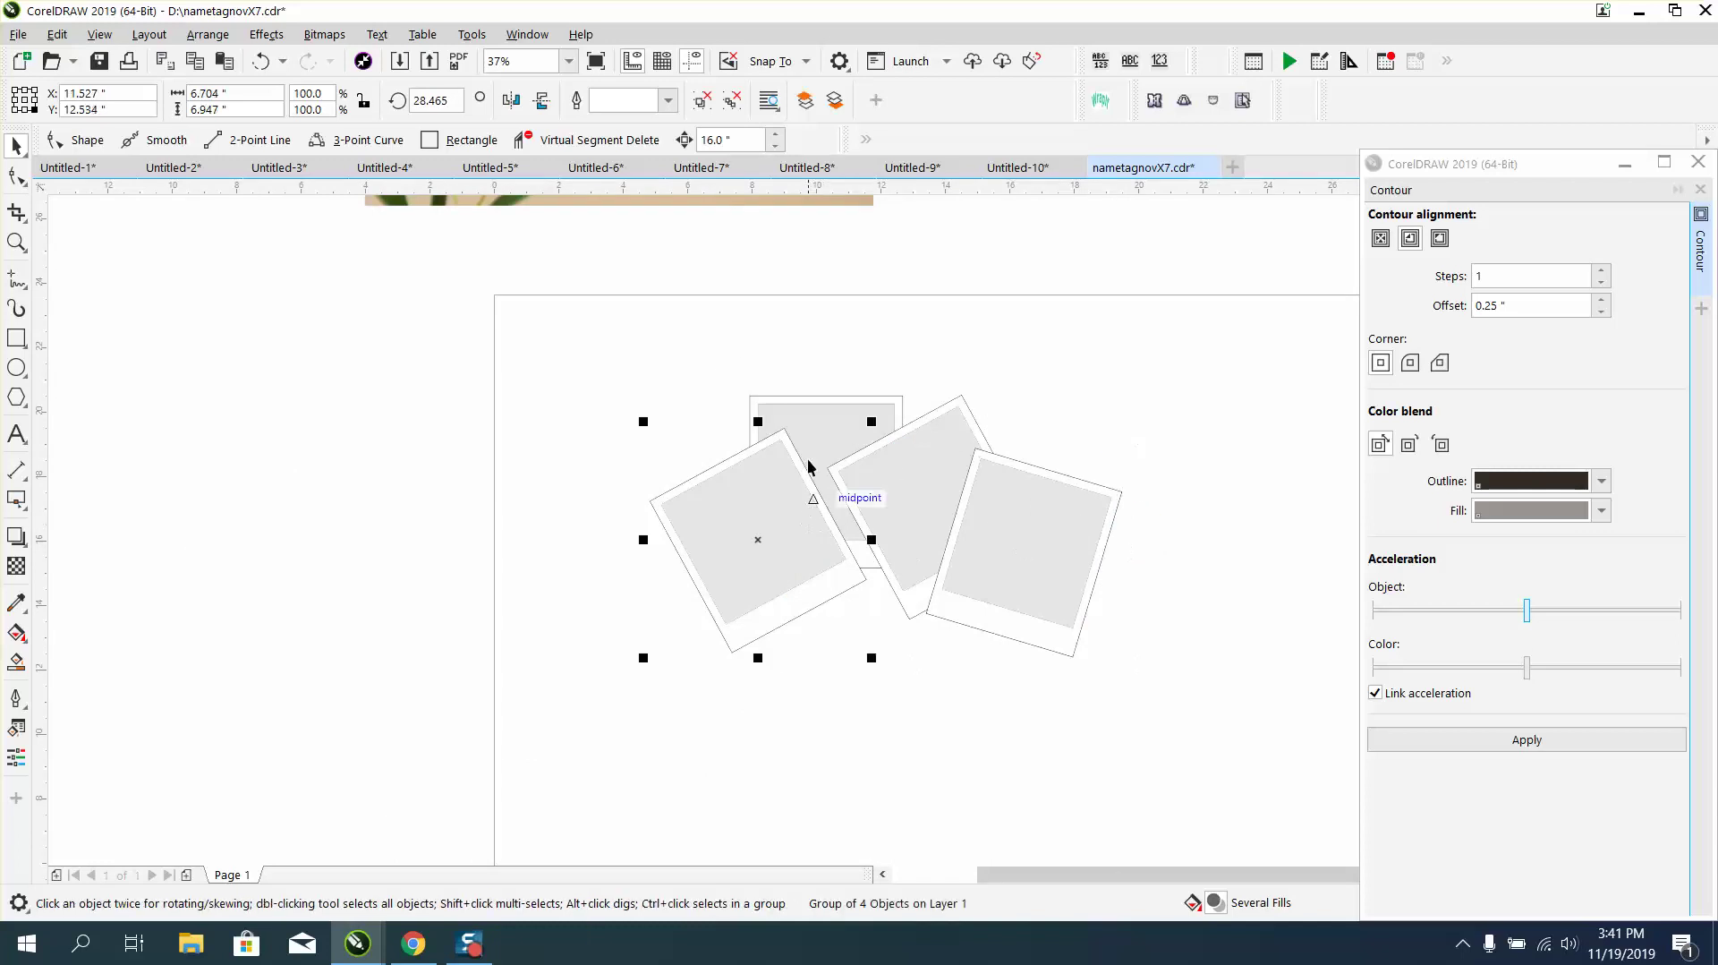
pyautogui.click(808, 465)
pyautogui.click(845, 373)
pyautogui.click(861, 416)
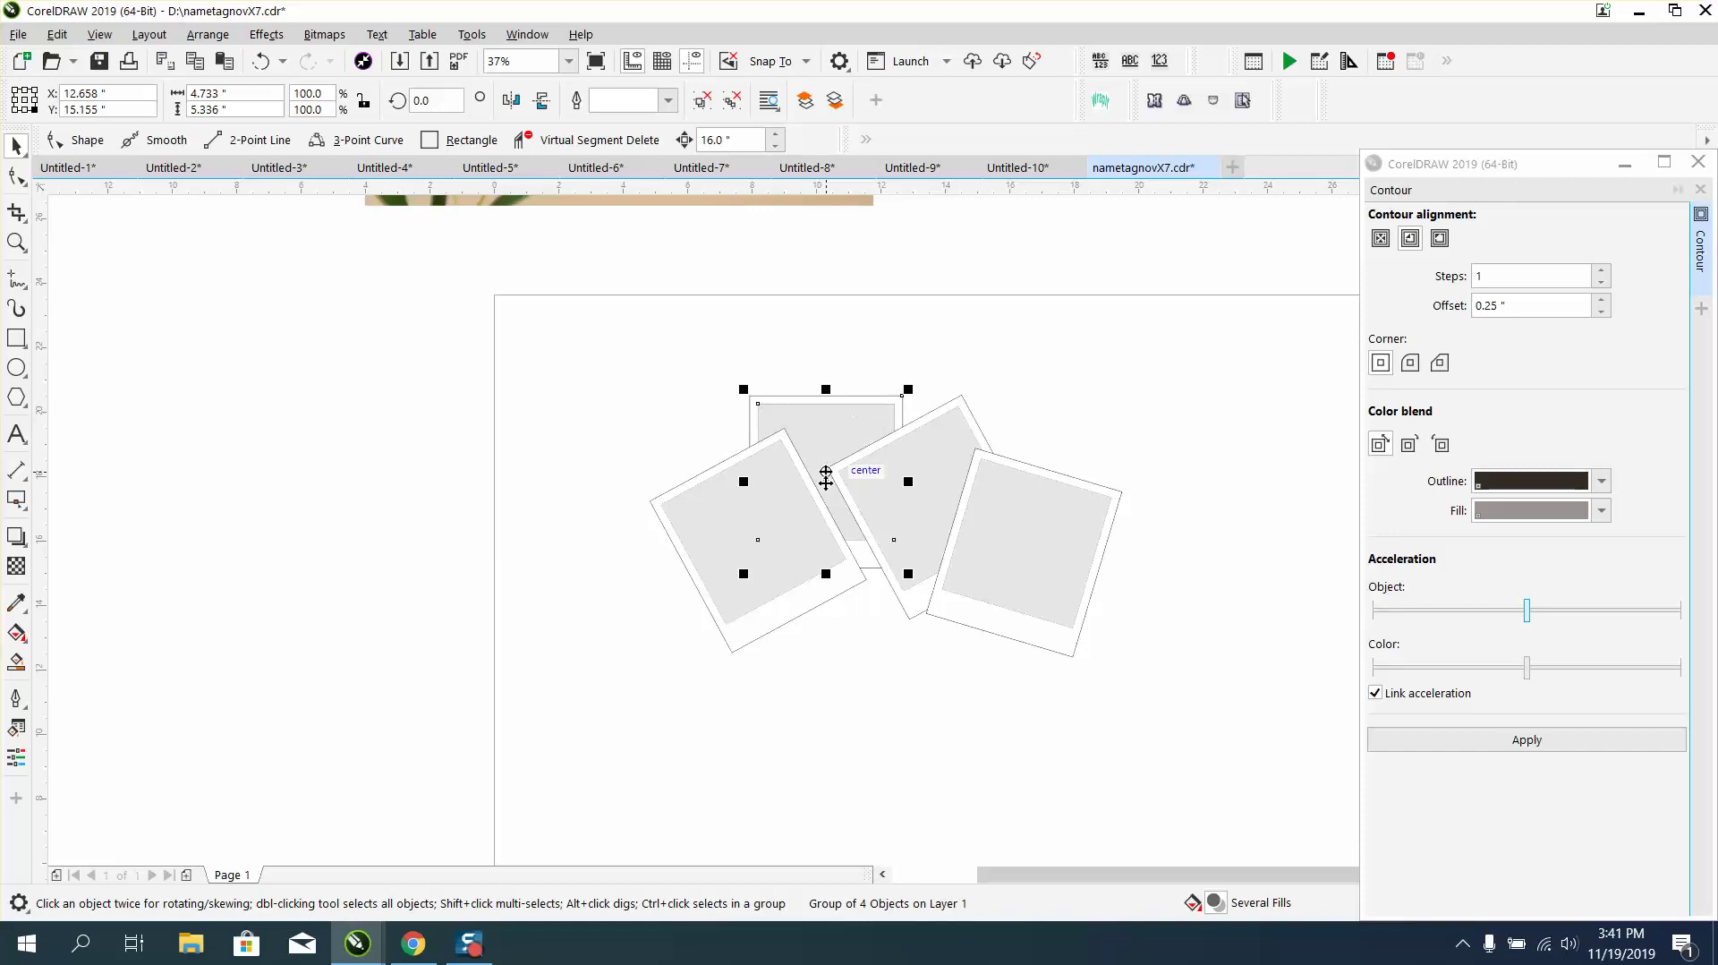
pyautogui.moveTo(826, 481); pyautogui.dragTo(726, 623)
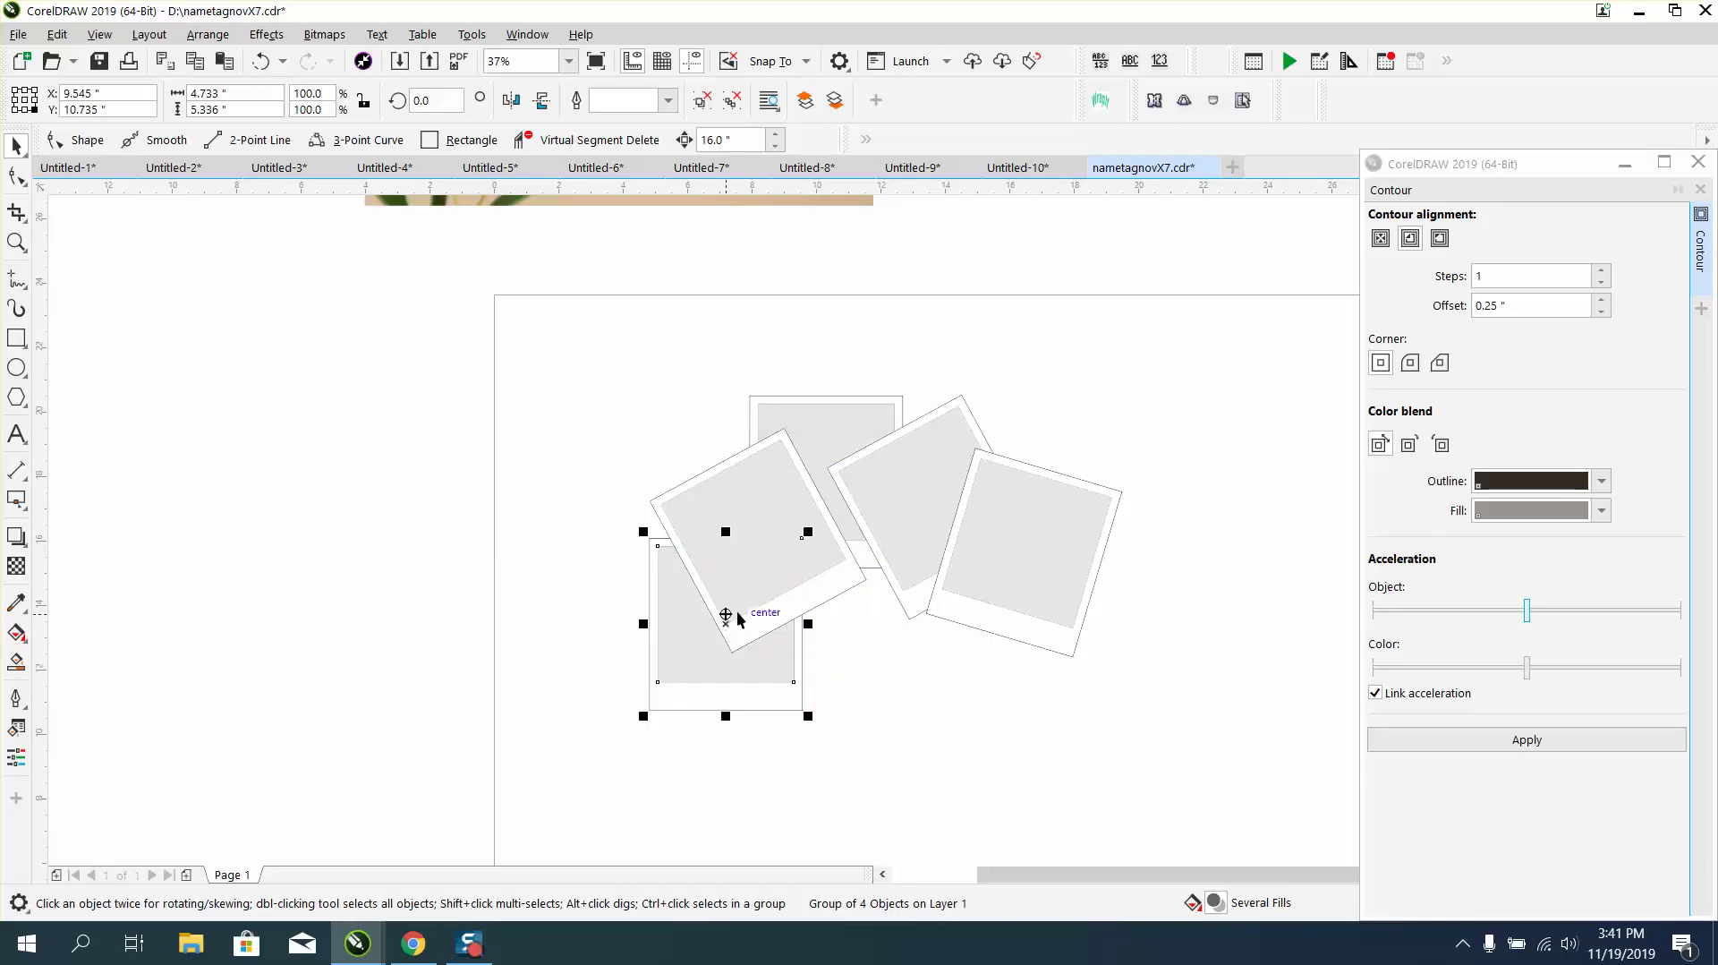
pyautogui.hotkey('ctrl', 'r')
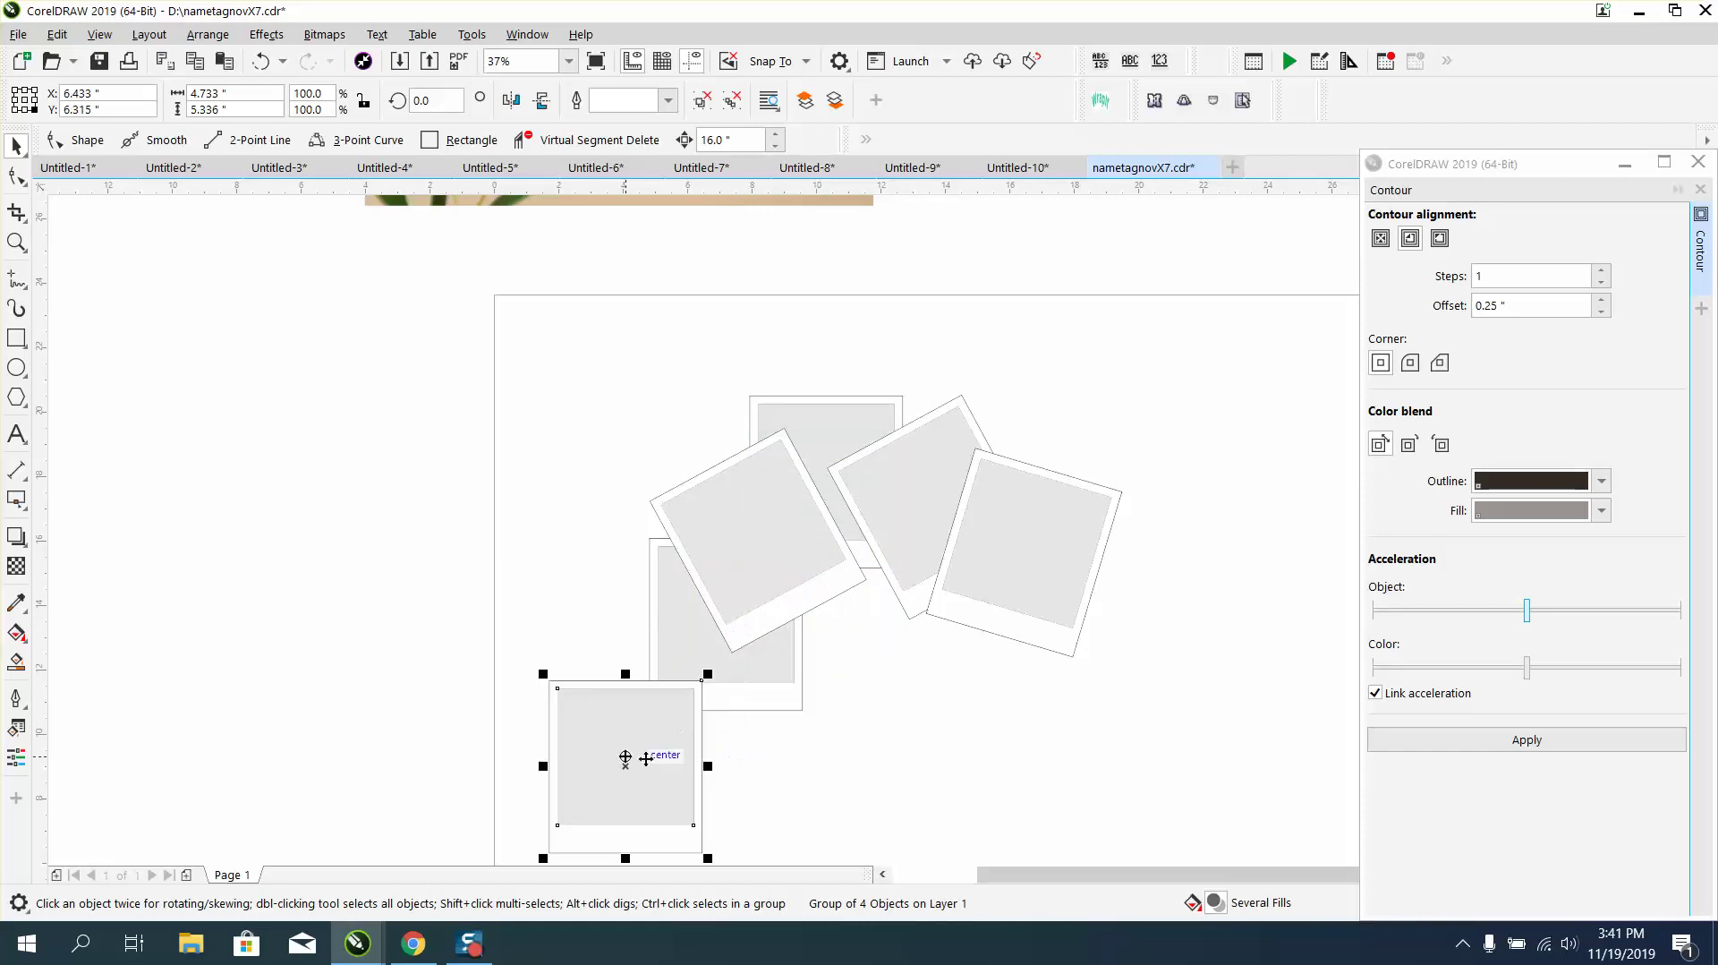
pyautogui.moveTo(625, 764); pyautogui.dragTo(652, 469)
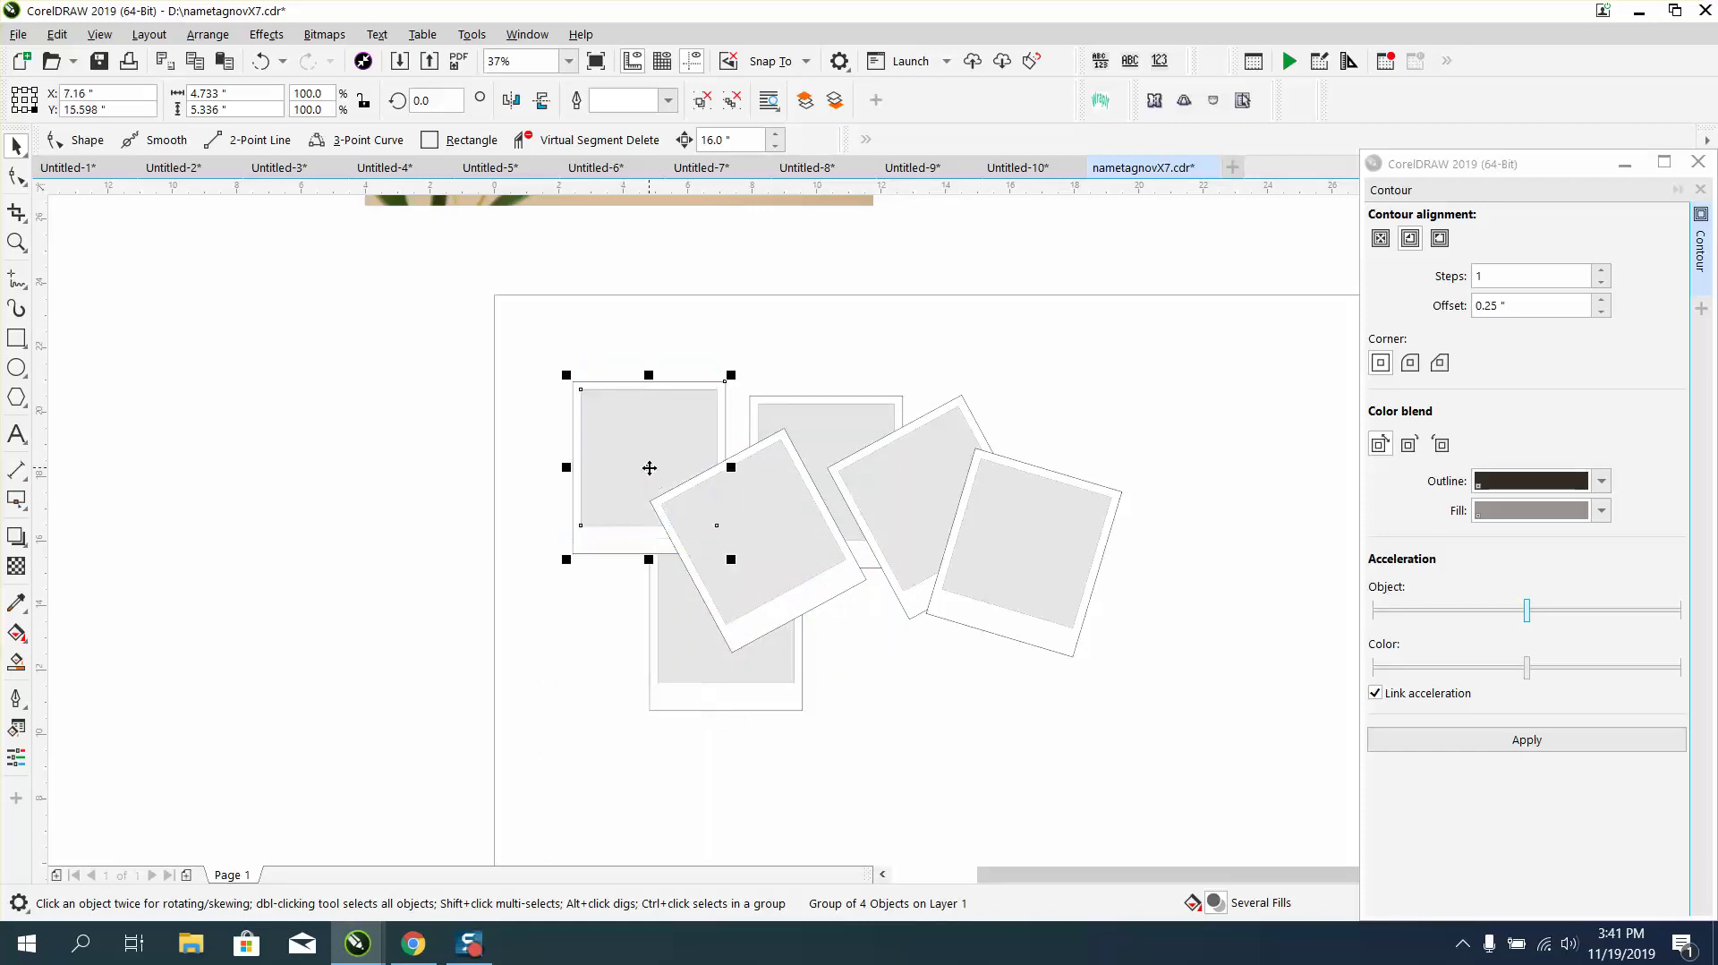
pyautogui.click(652, 469)
pyautogui.moveTo(732, 388); pyautogui.dragTo(666, 348)
pyautogui.click(632, 309)
pyautogui.moveTo(654, 420); pyautogui.dragTo(719, 428)
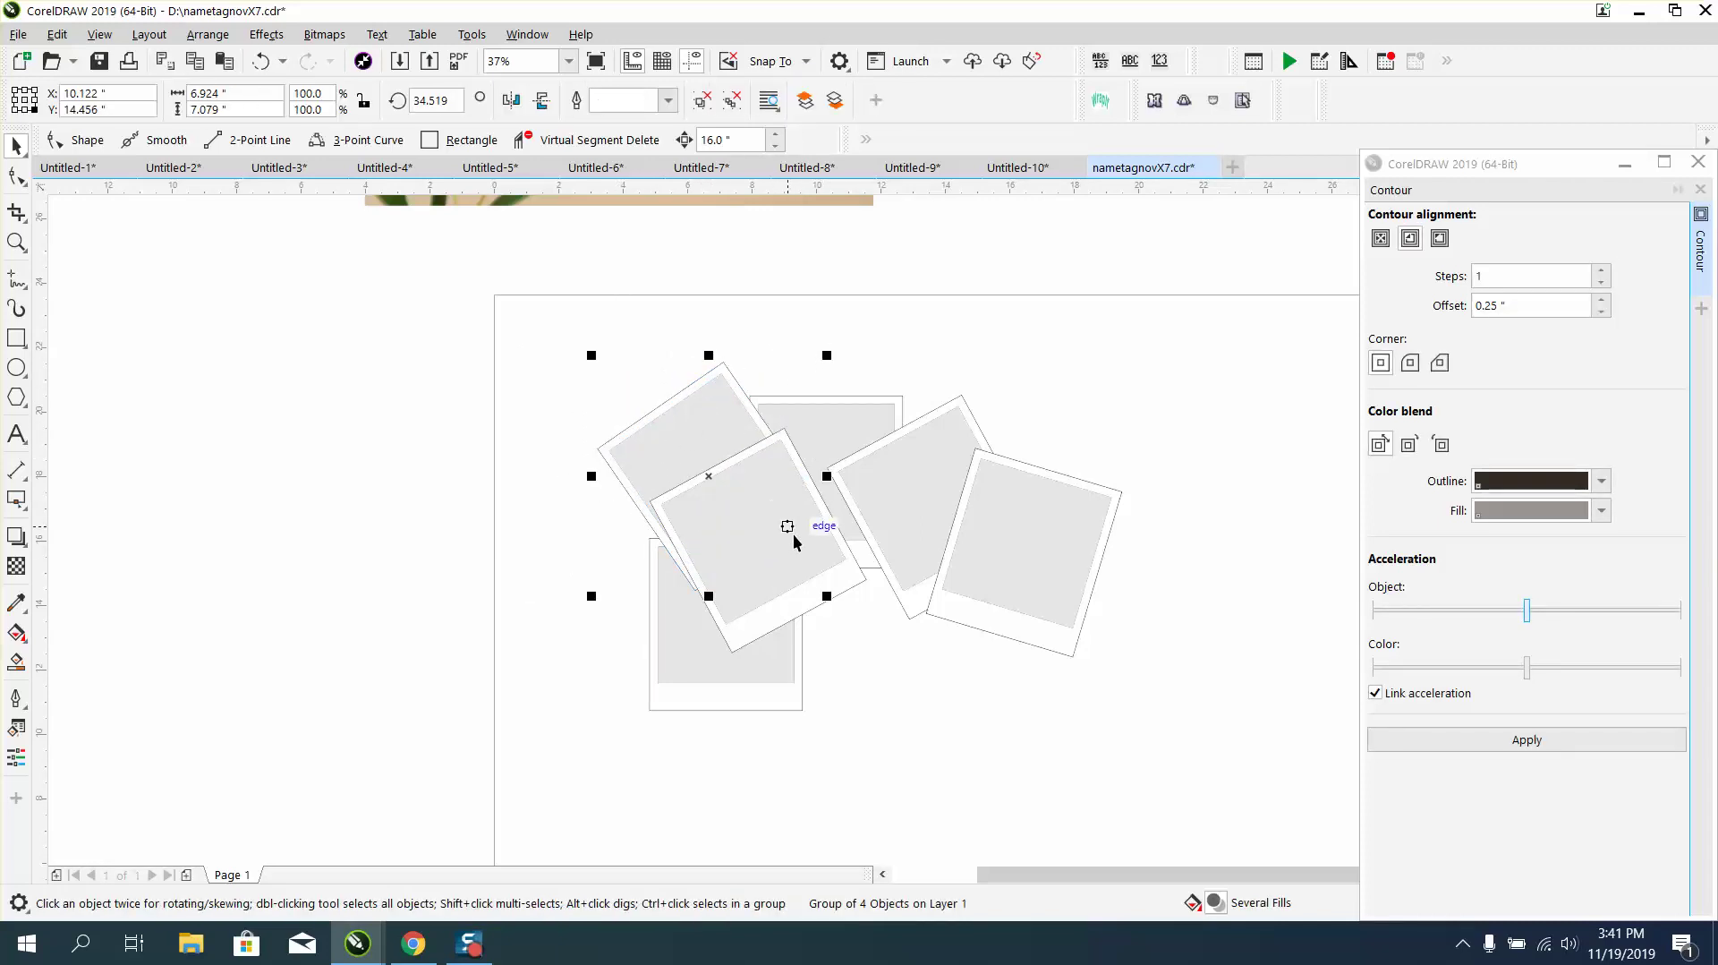
# Rotate the front tilted frame until it stands nearly upright, then select the upright back frame.
pyautogui.click(833, 588)
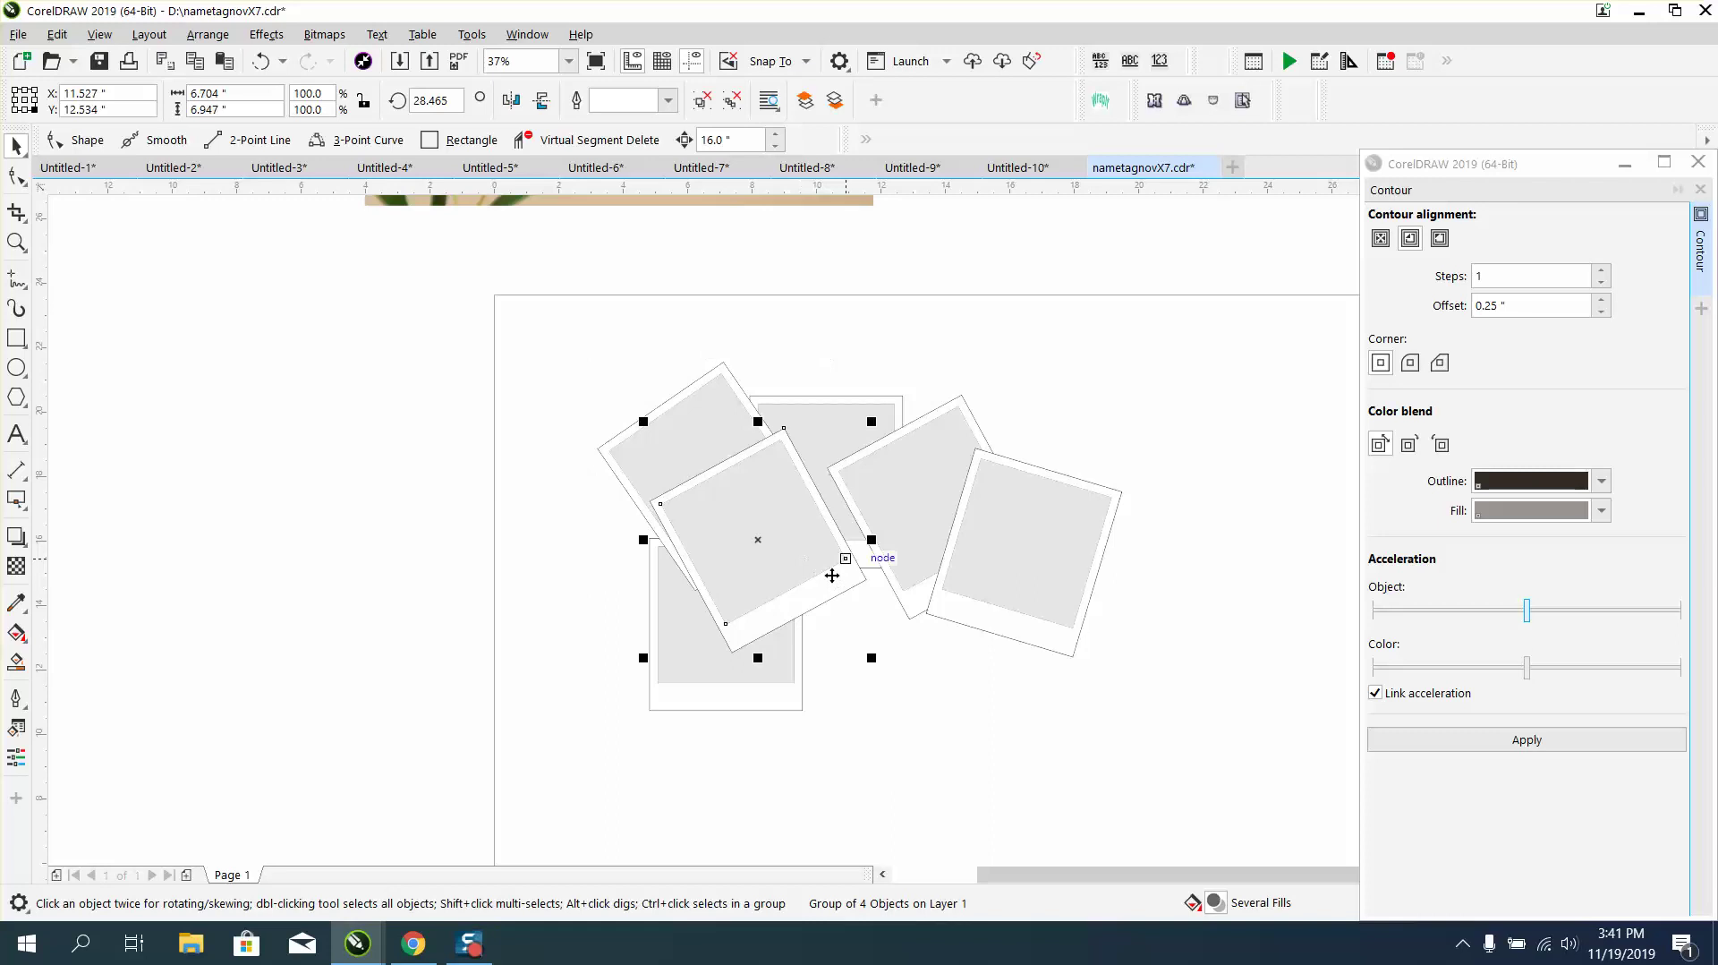
pyautogui.click(784, 512)
pyautogui.moveTo(878, 416); pyautogui.dragTo(959, 487)
pyautogui.click(832, 452)
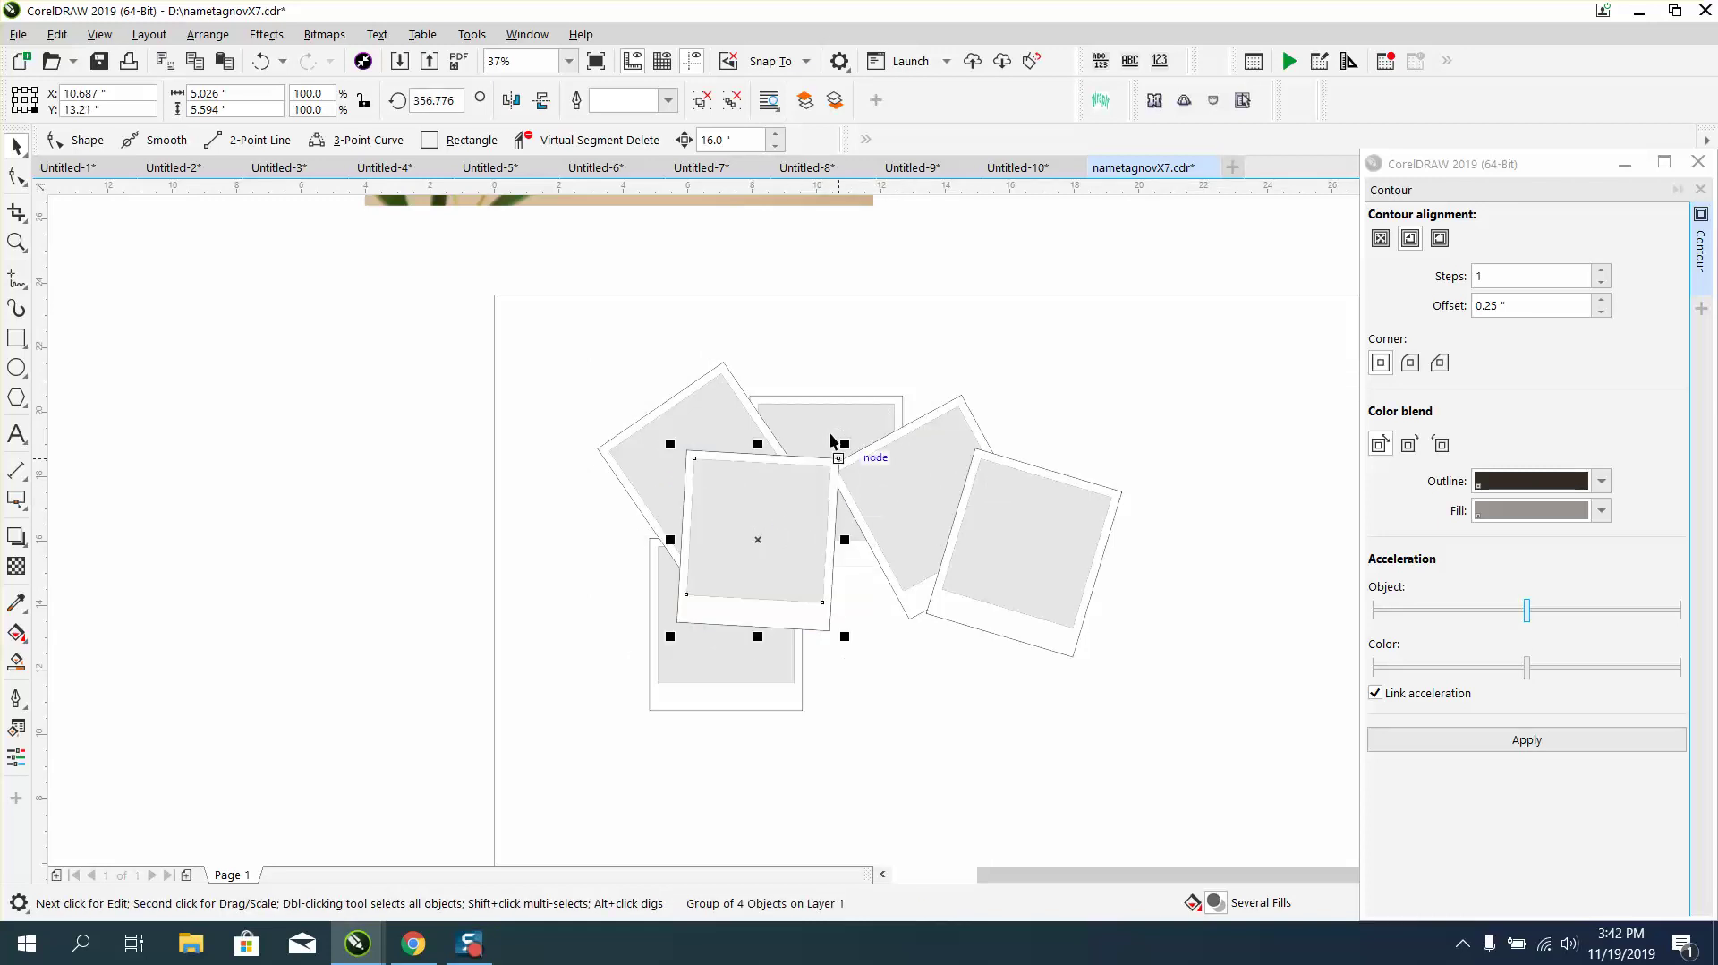
pyautogui.click(830, 415)
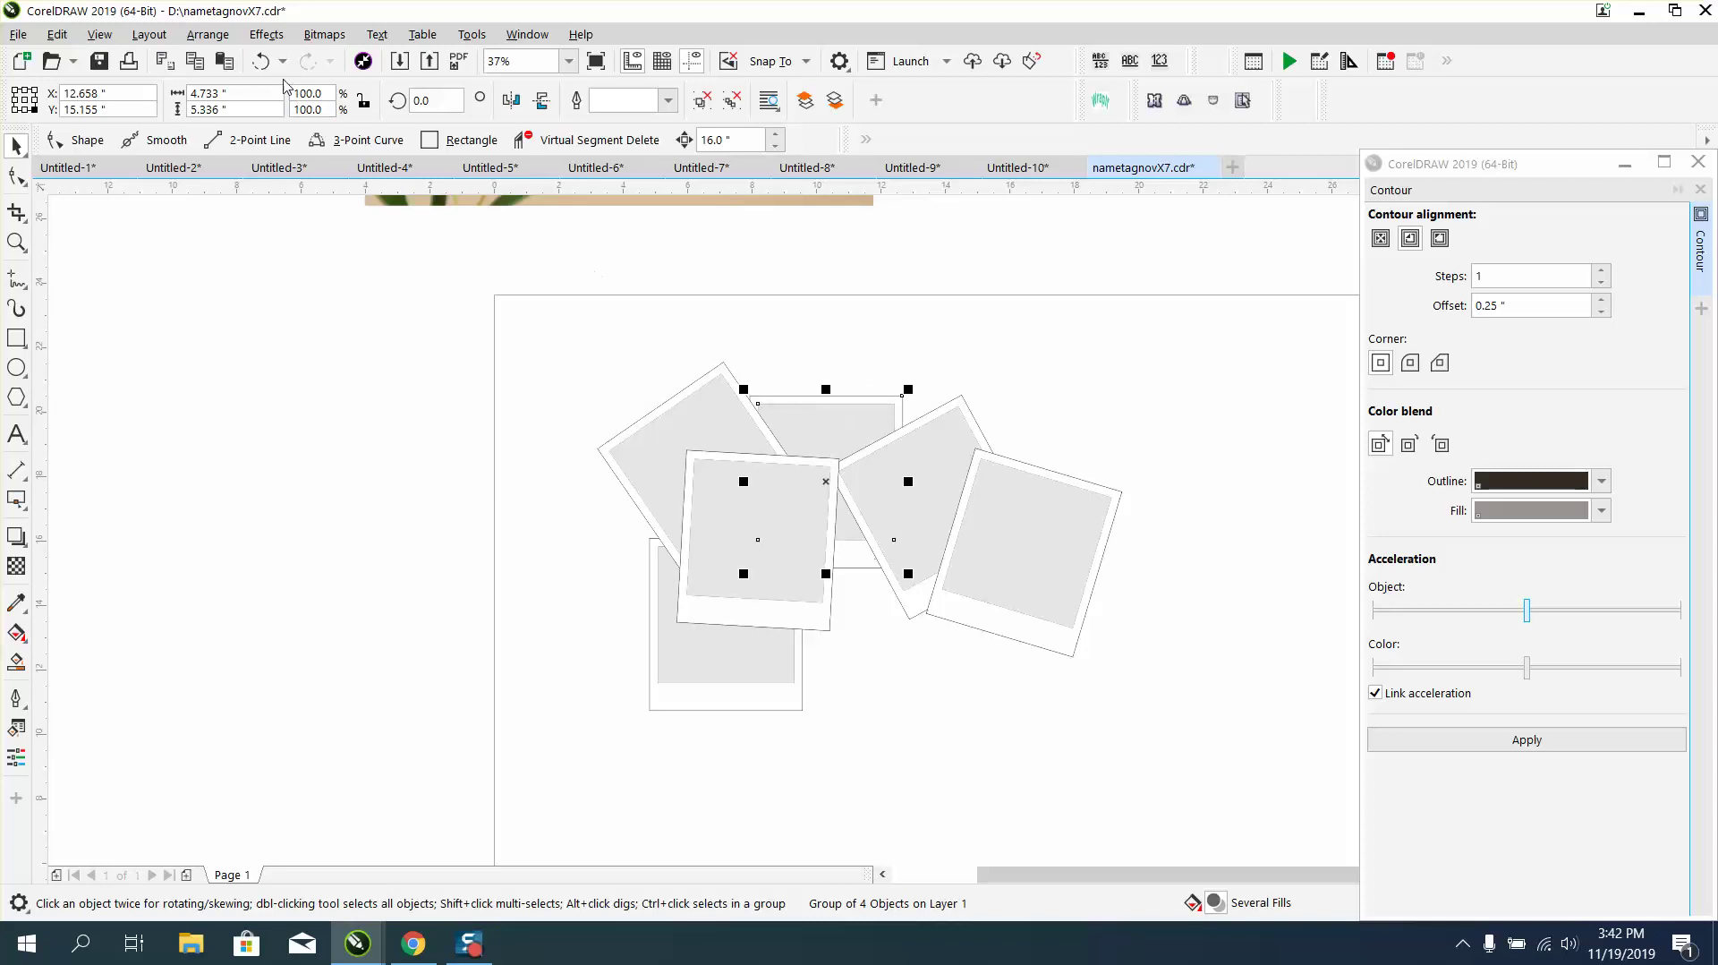
pyautogui.click(208, 34)
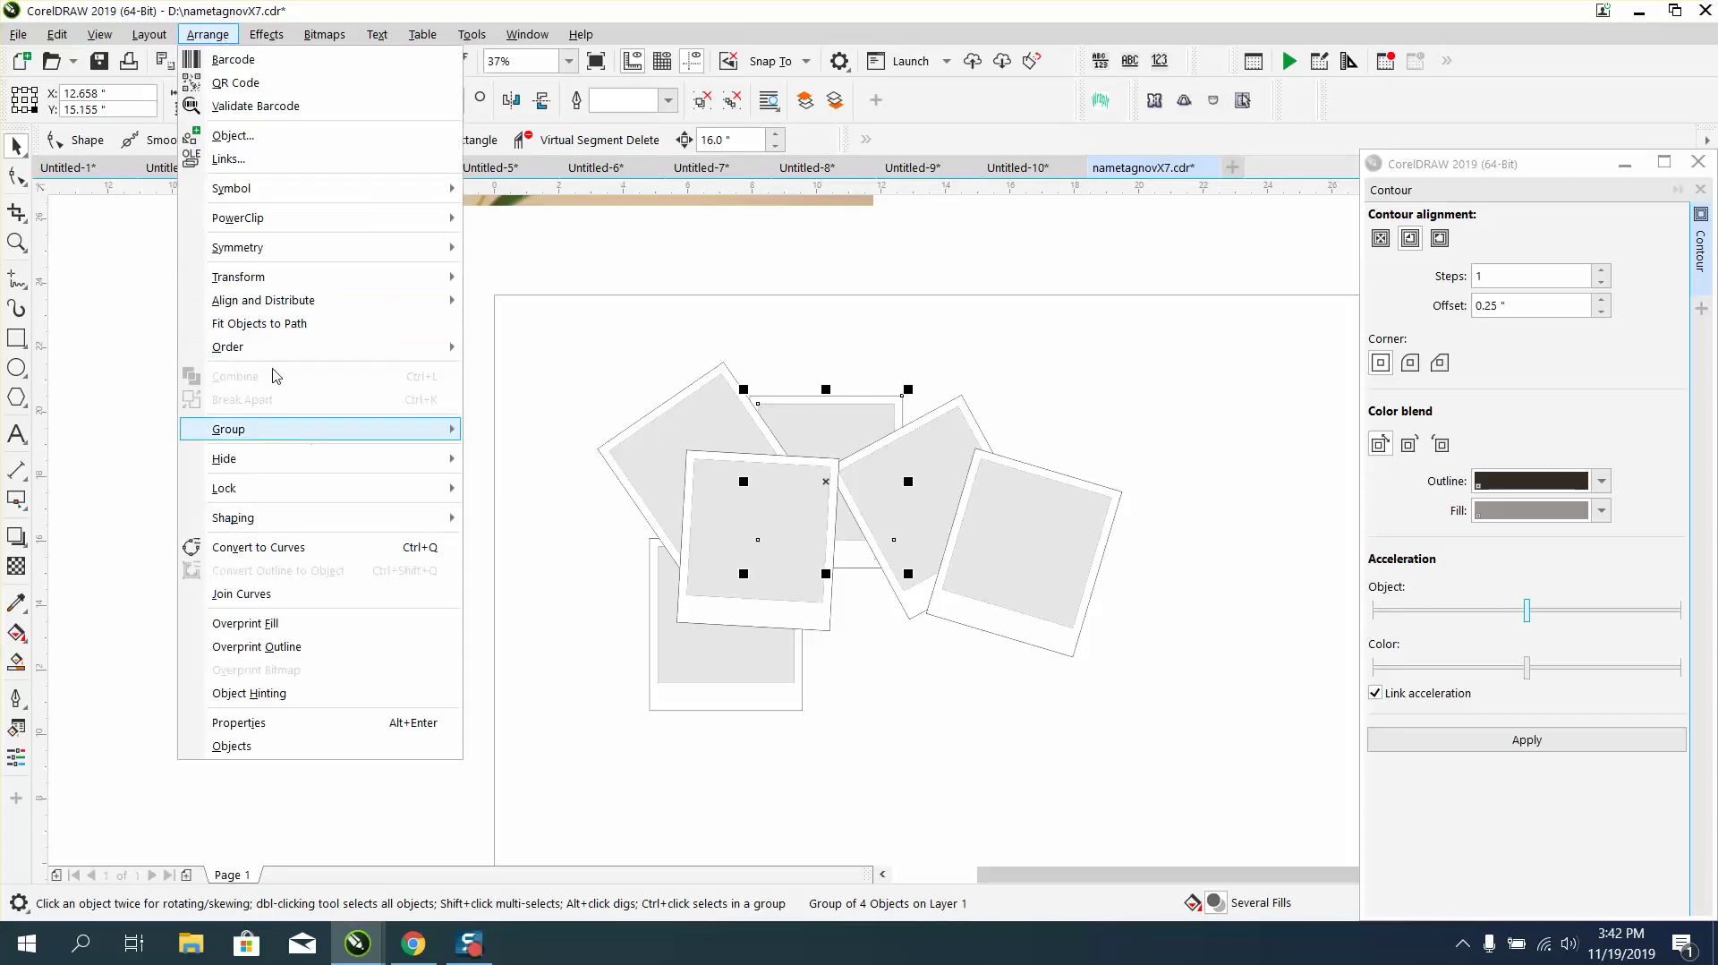
# Bring the upright frame to the front of the page and tilt the frame beneath it to about 330°.
pyautogui.moveTo(237, 347)
pyautogui.click(564, 350)
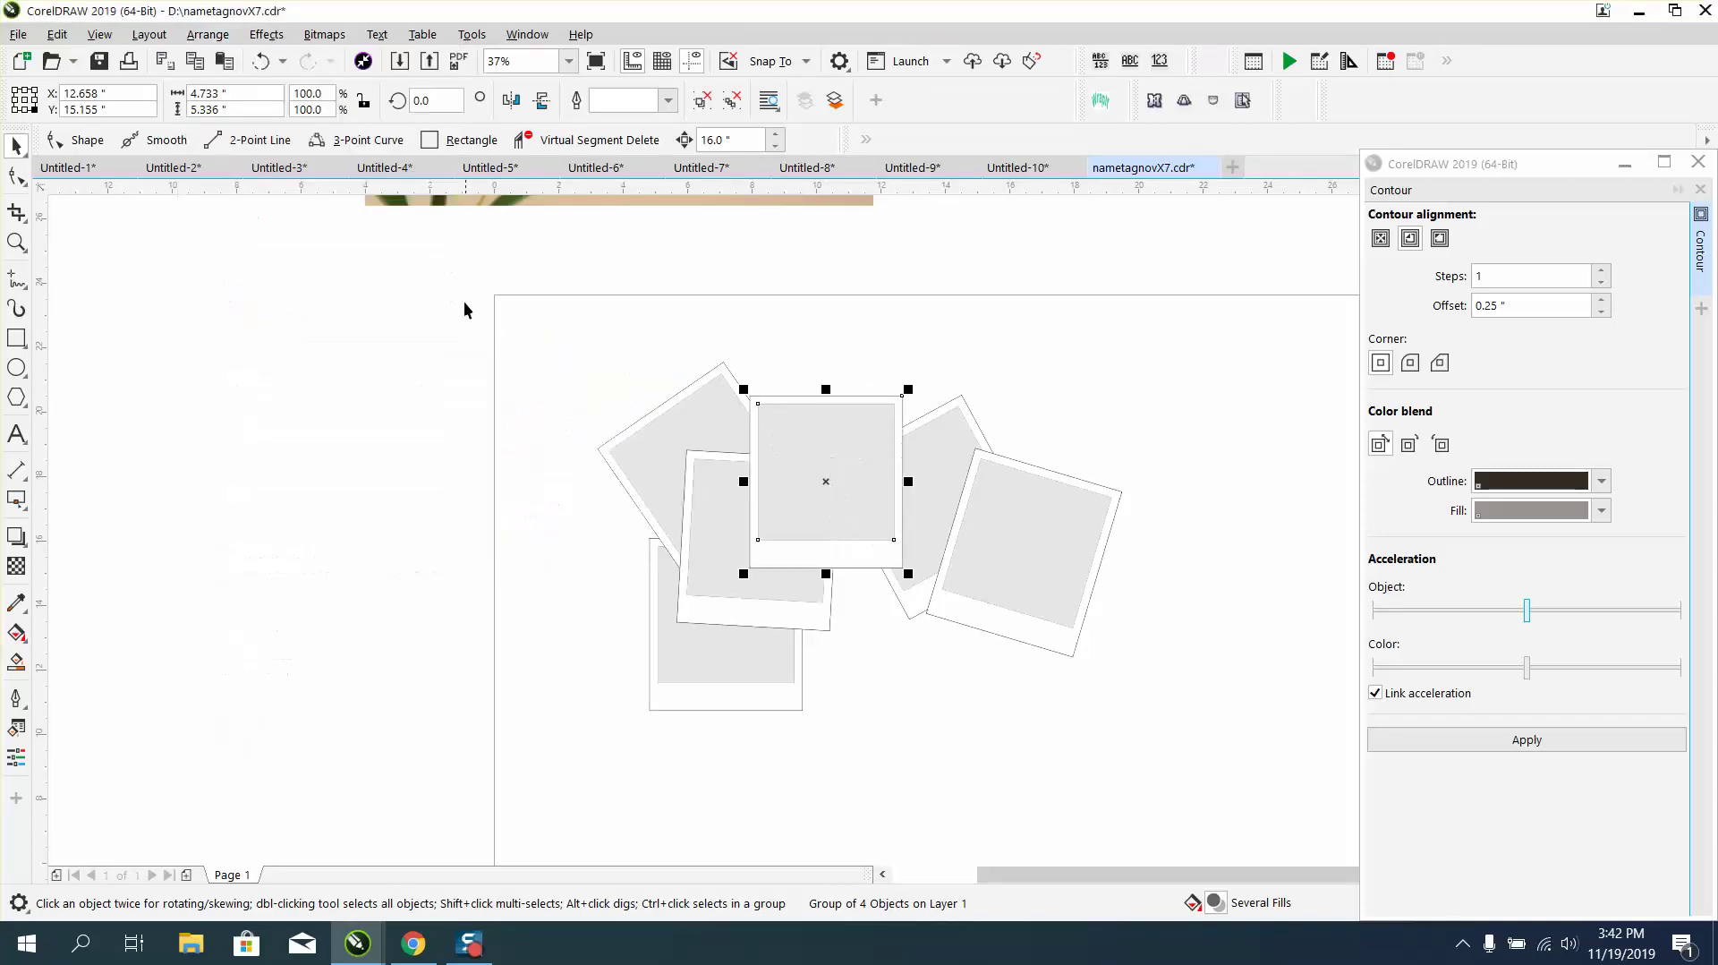
pyautogui.click(446, 291)
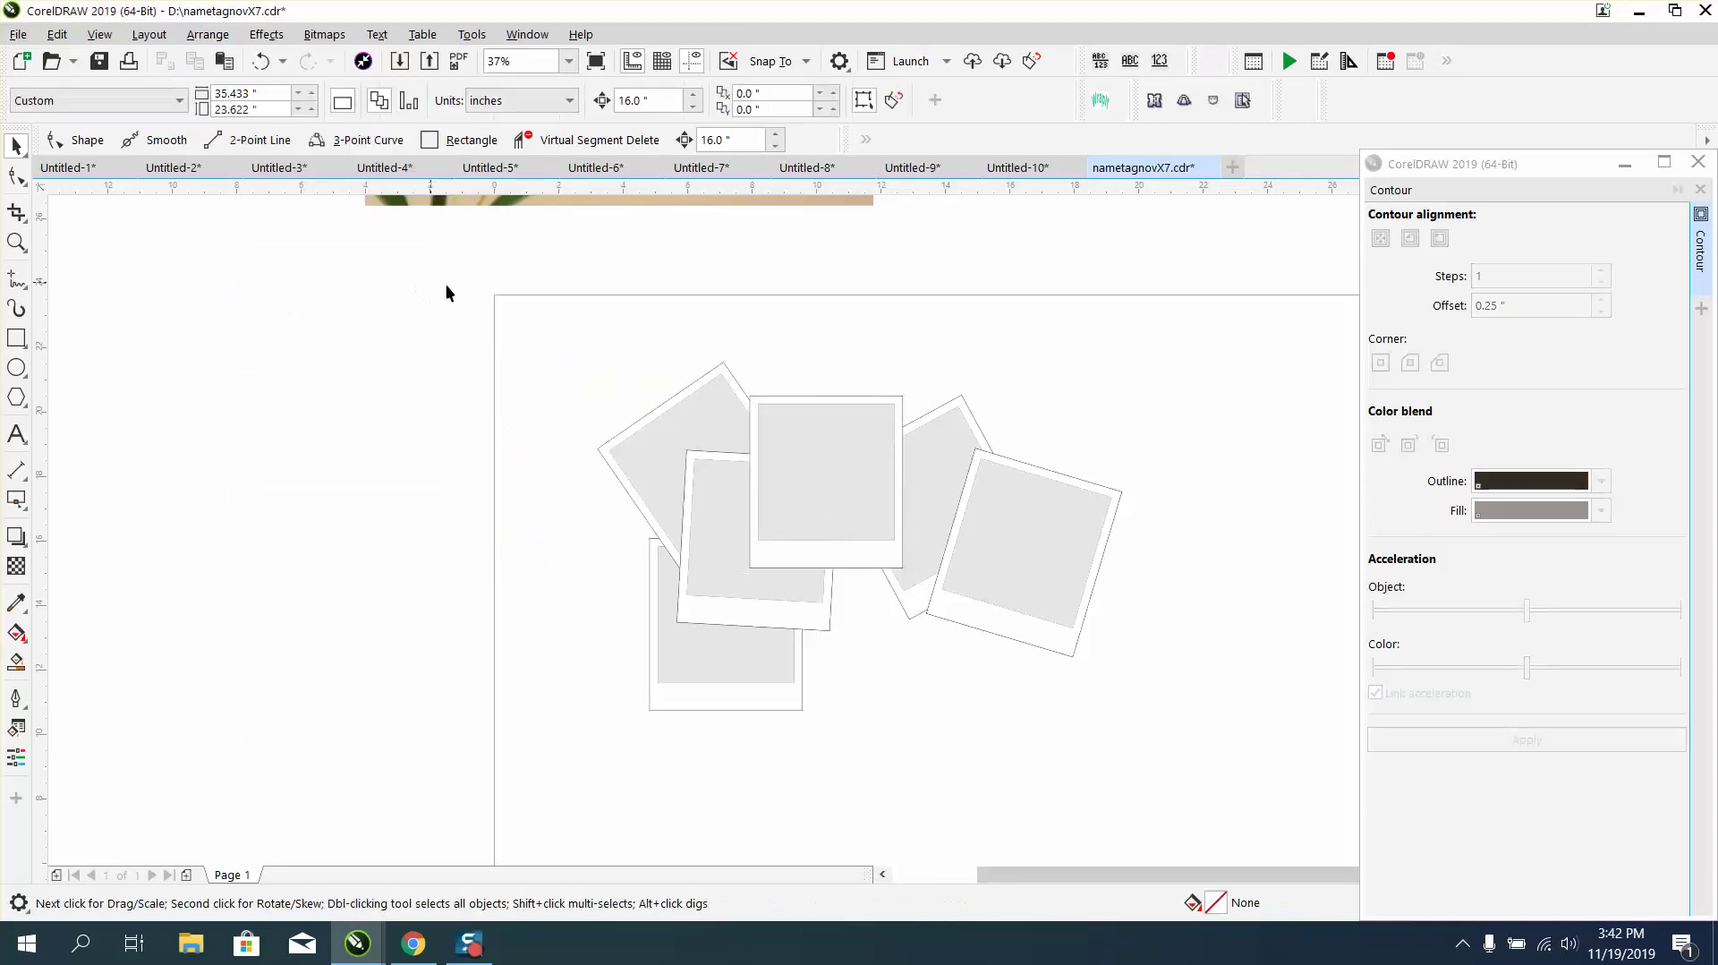
pyautogui.click(700, 496)
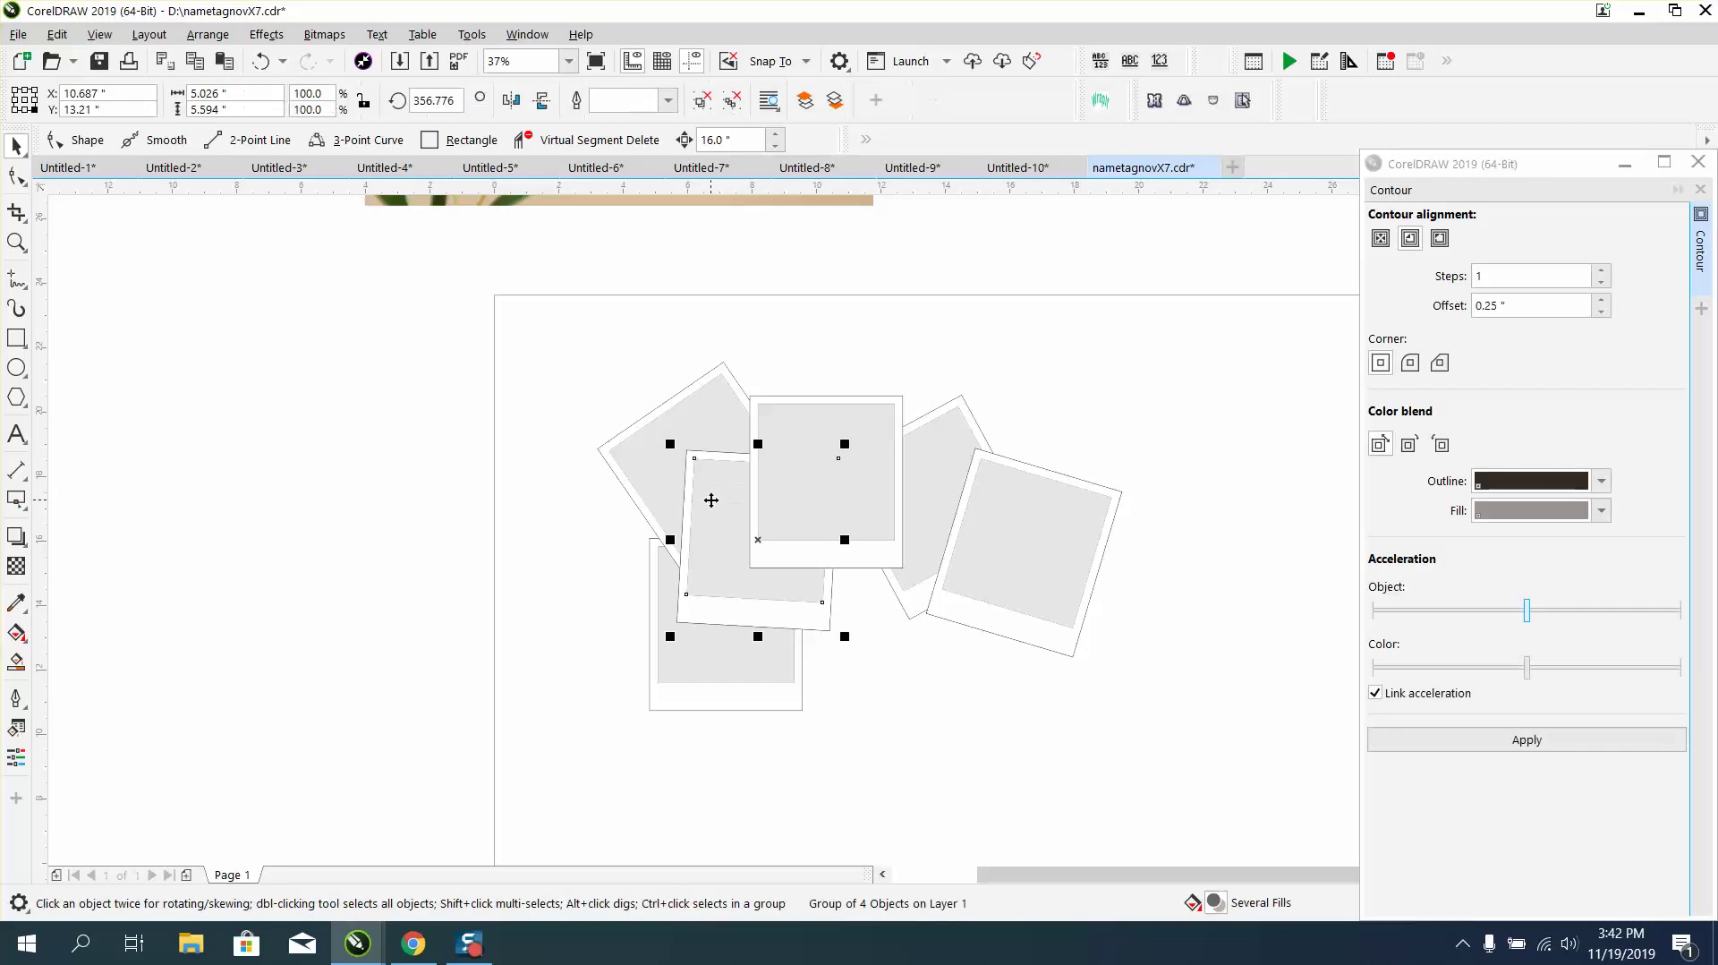
pyautogui.click(752, 580)
pyautogui.moveTo(849, 638); pyautogui.dragTo(795, 662)
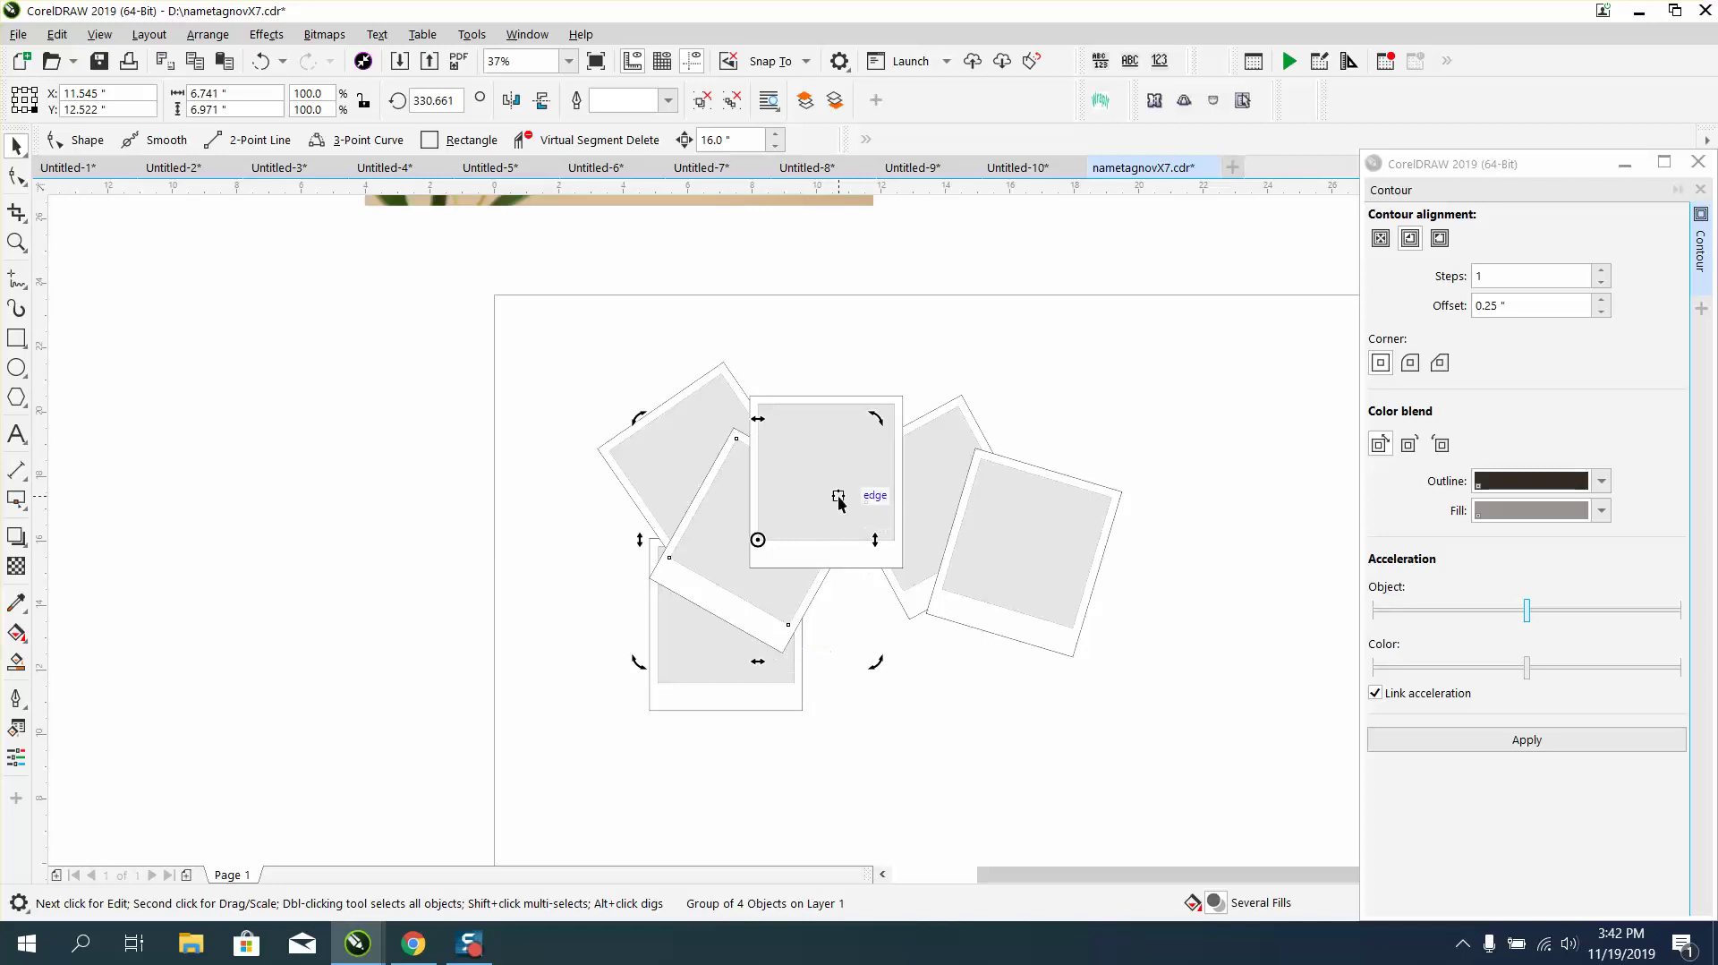
# Copy the rightmost frame to the bottom centre of the cluster and tilt the copy about 33.4°.
pyautogui.click(1054, 551)
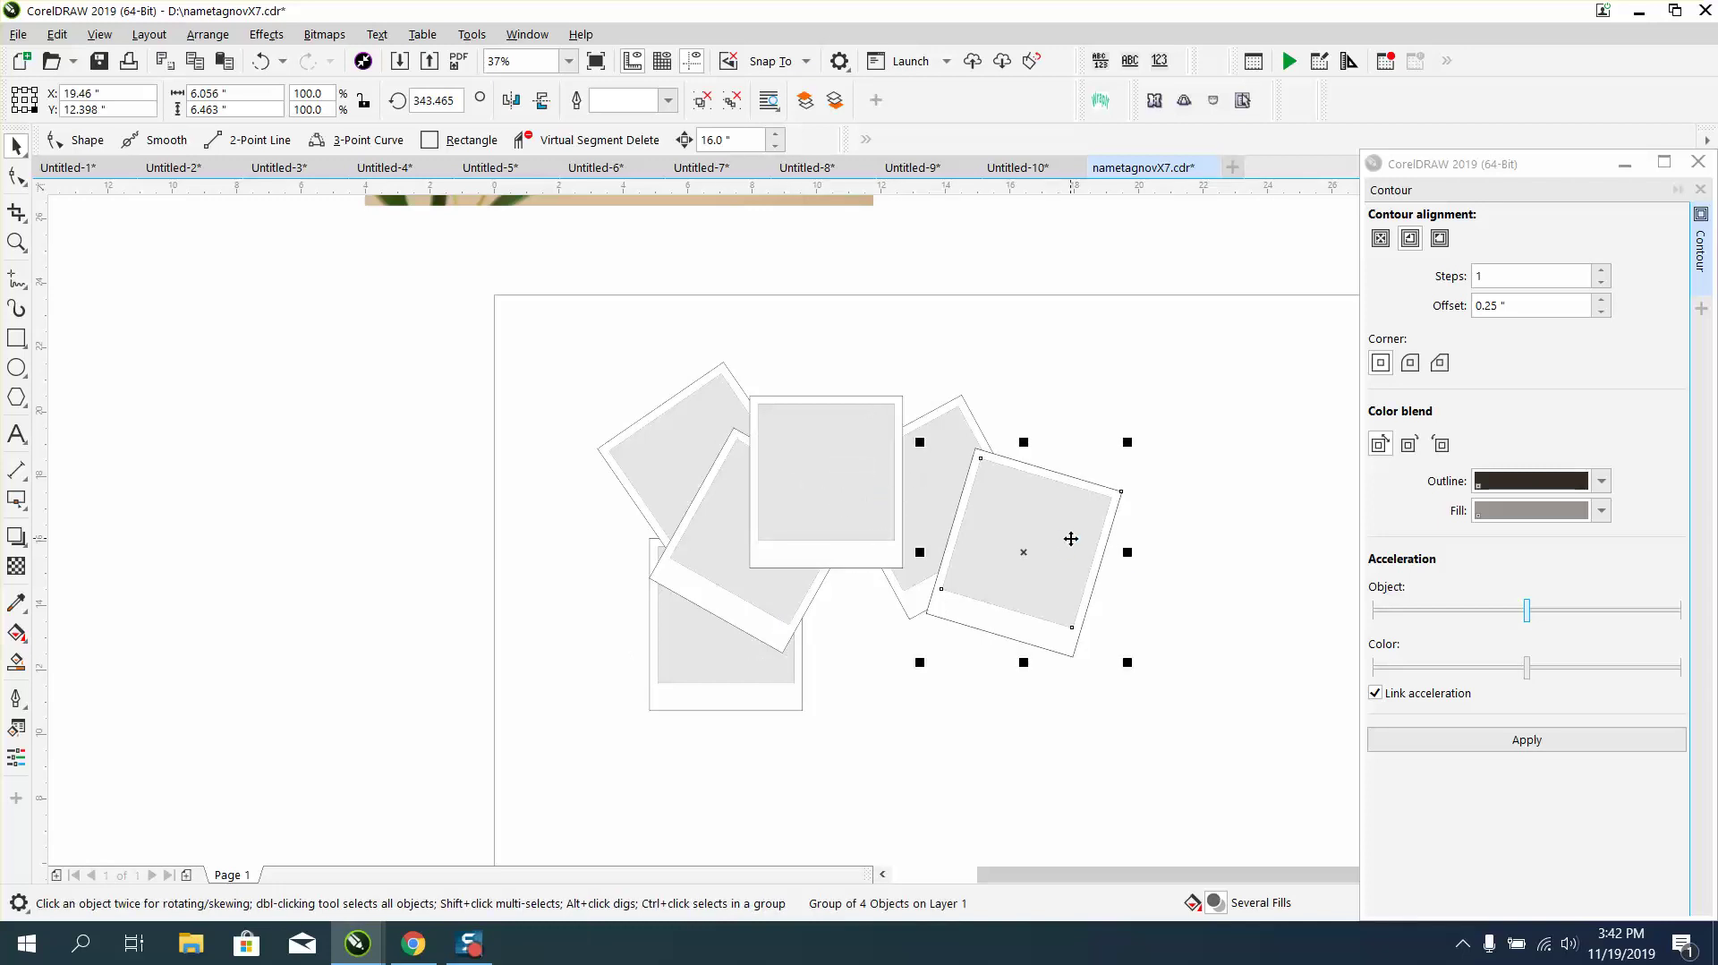
pyautogui.moveTo(1029, 556); pyautogui.dragTo(905, 602)
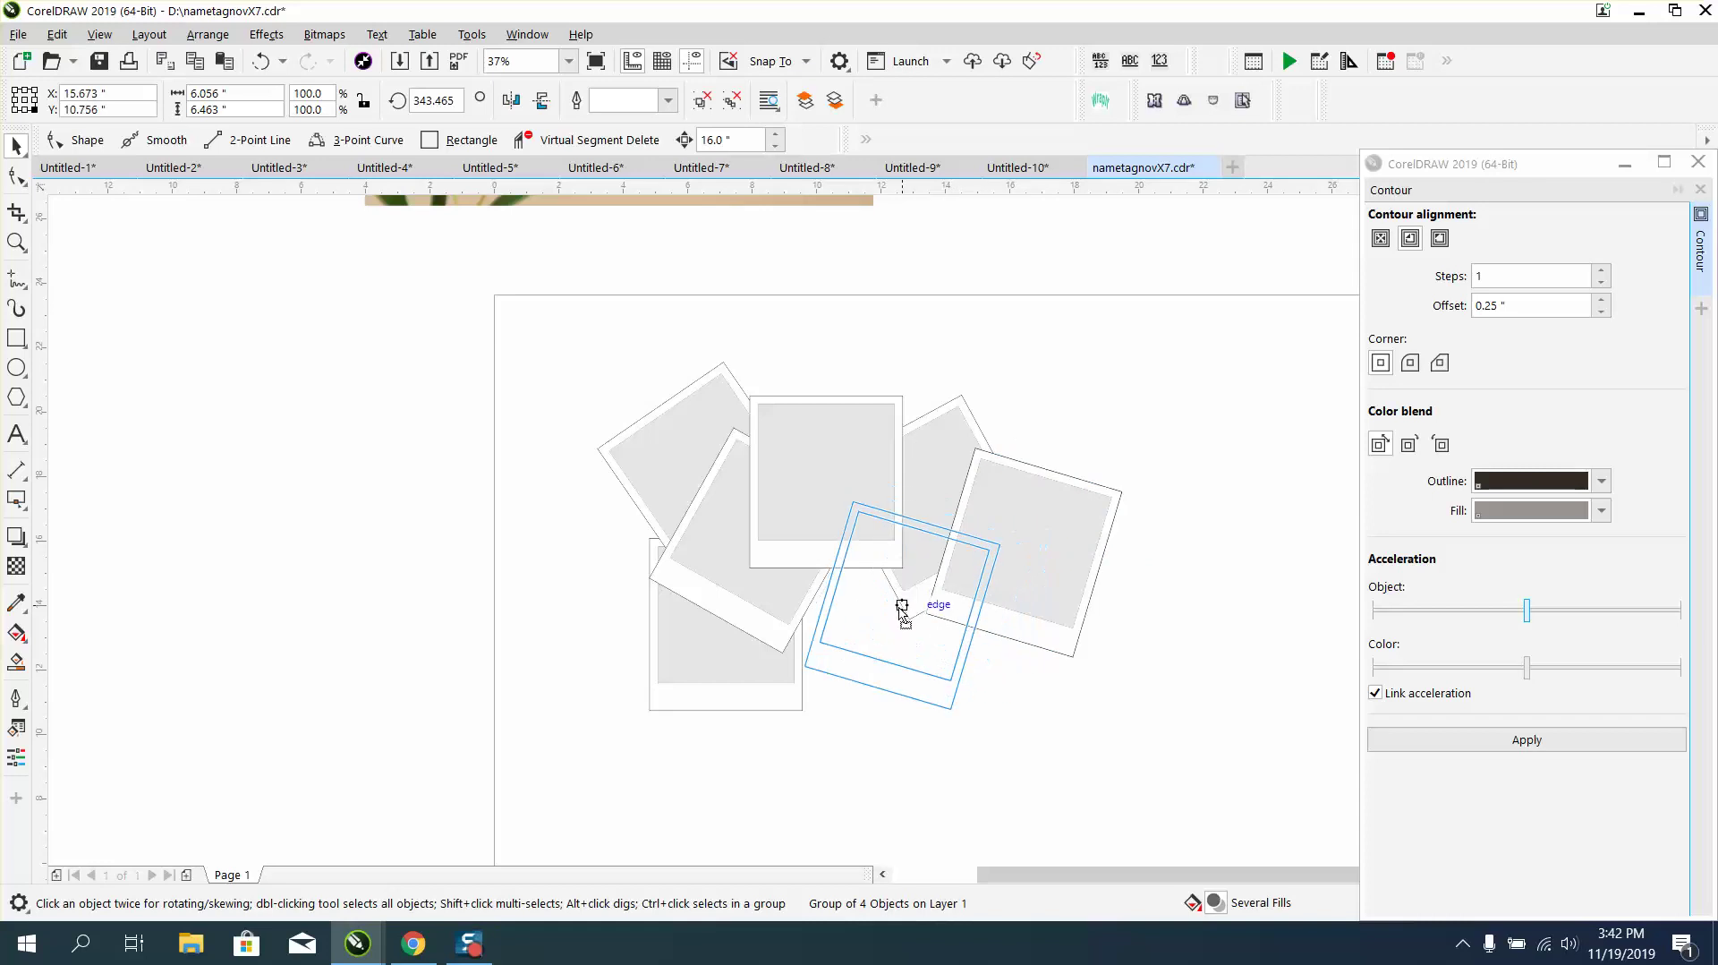
pyautogui.moveTo(902, 607); pyautogui.dragTo(902, 608)
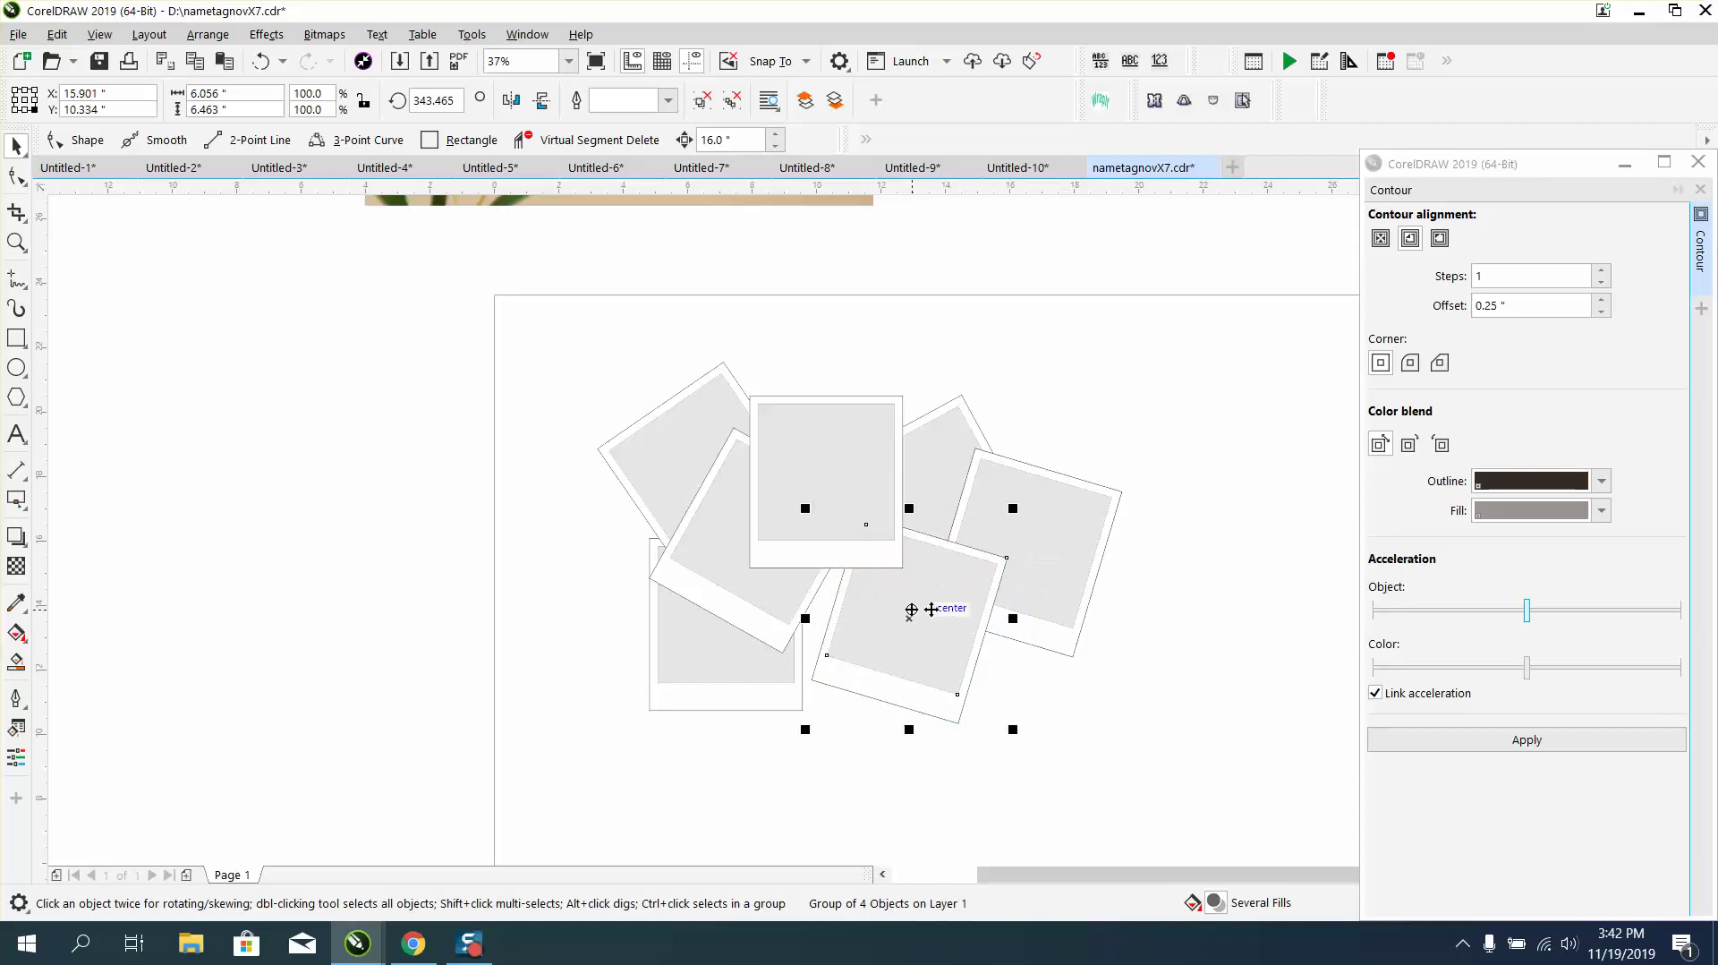
pyautogui.click(911, 609)
pyautogui.moveTo(1013, 508); pyautogui.dragTo(891, 488)
pyautogui.click(1033, 695)
pyautogui.click(895, 633)
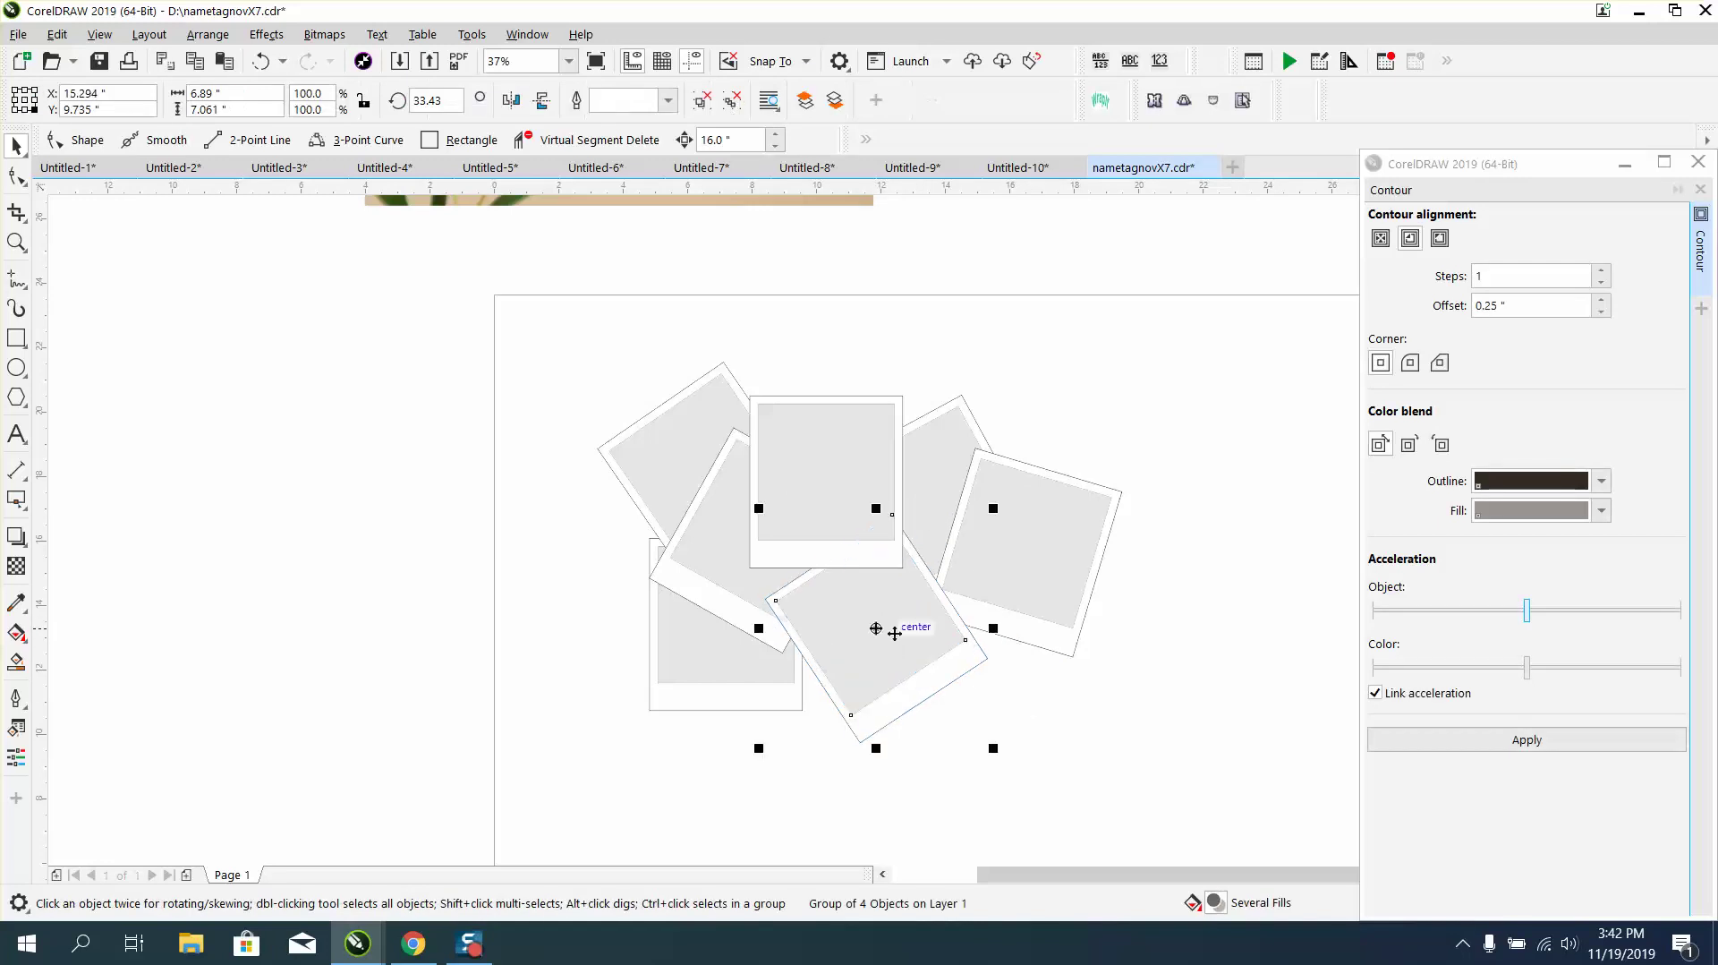
pyautogui.click(1043, 702)
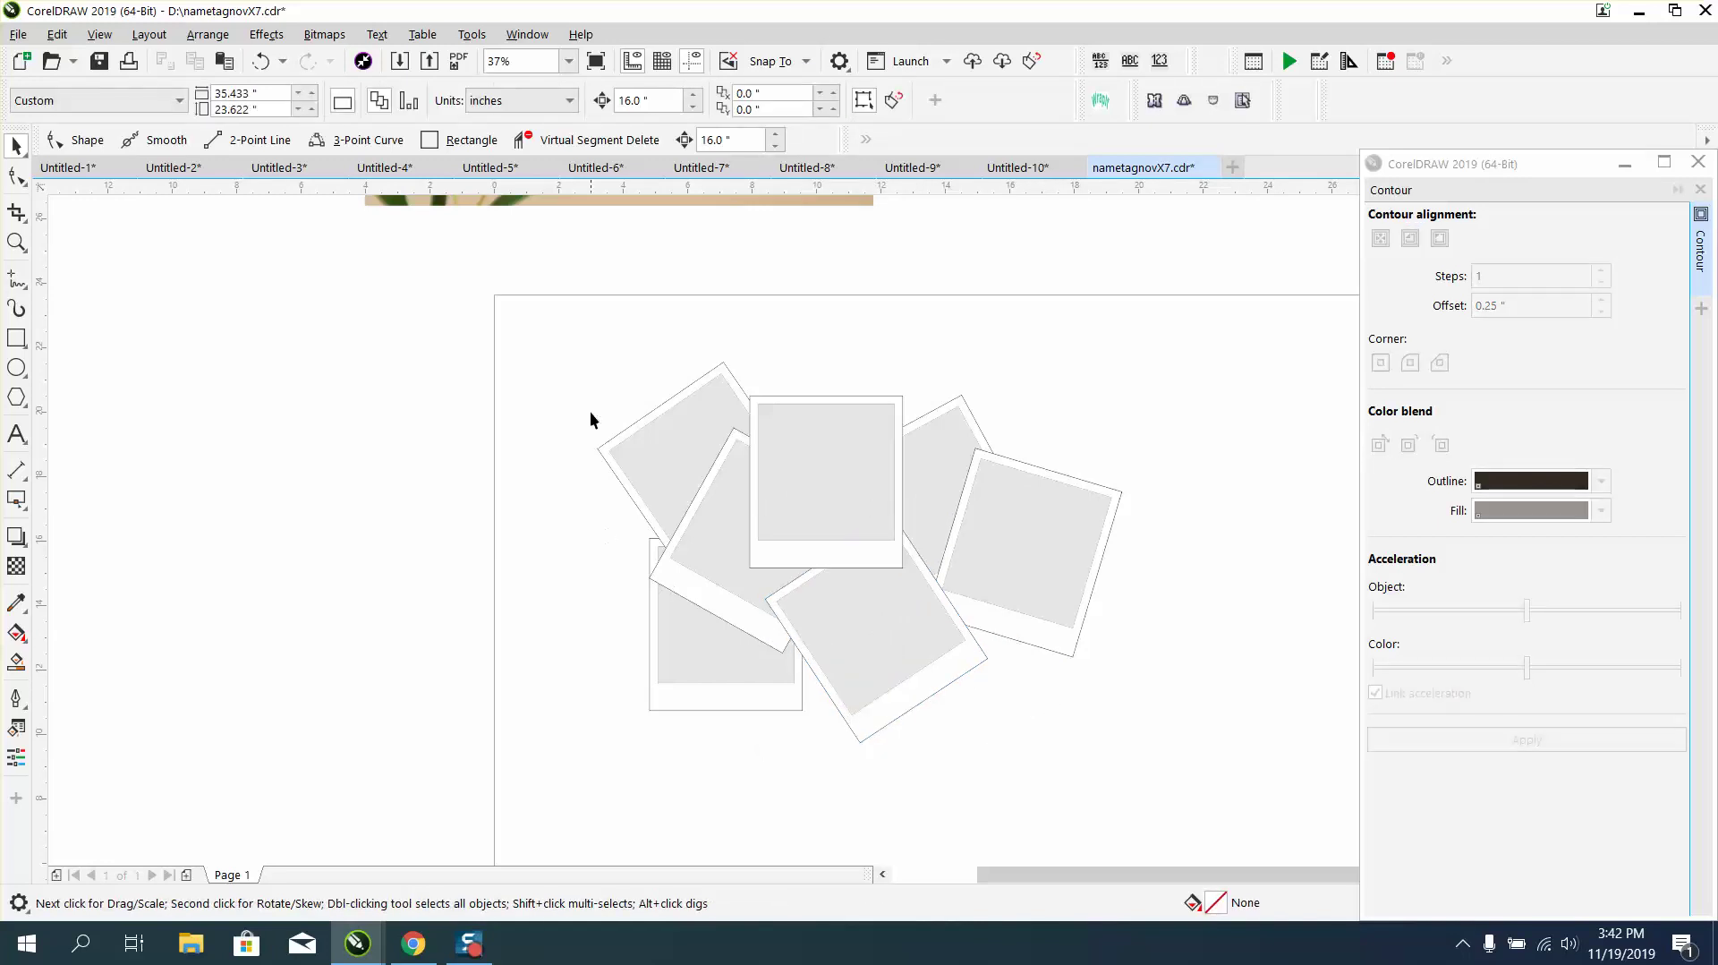
# Zoom out to see the whole page, then replace the 16.0 nudge distance with 18.
pyautogui.scroll(-2, 557, 340)
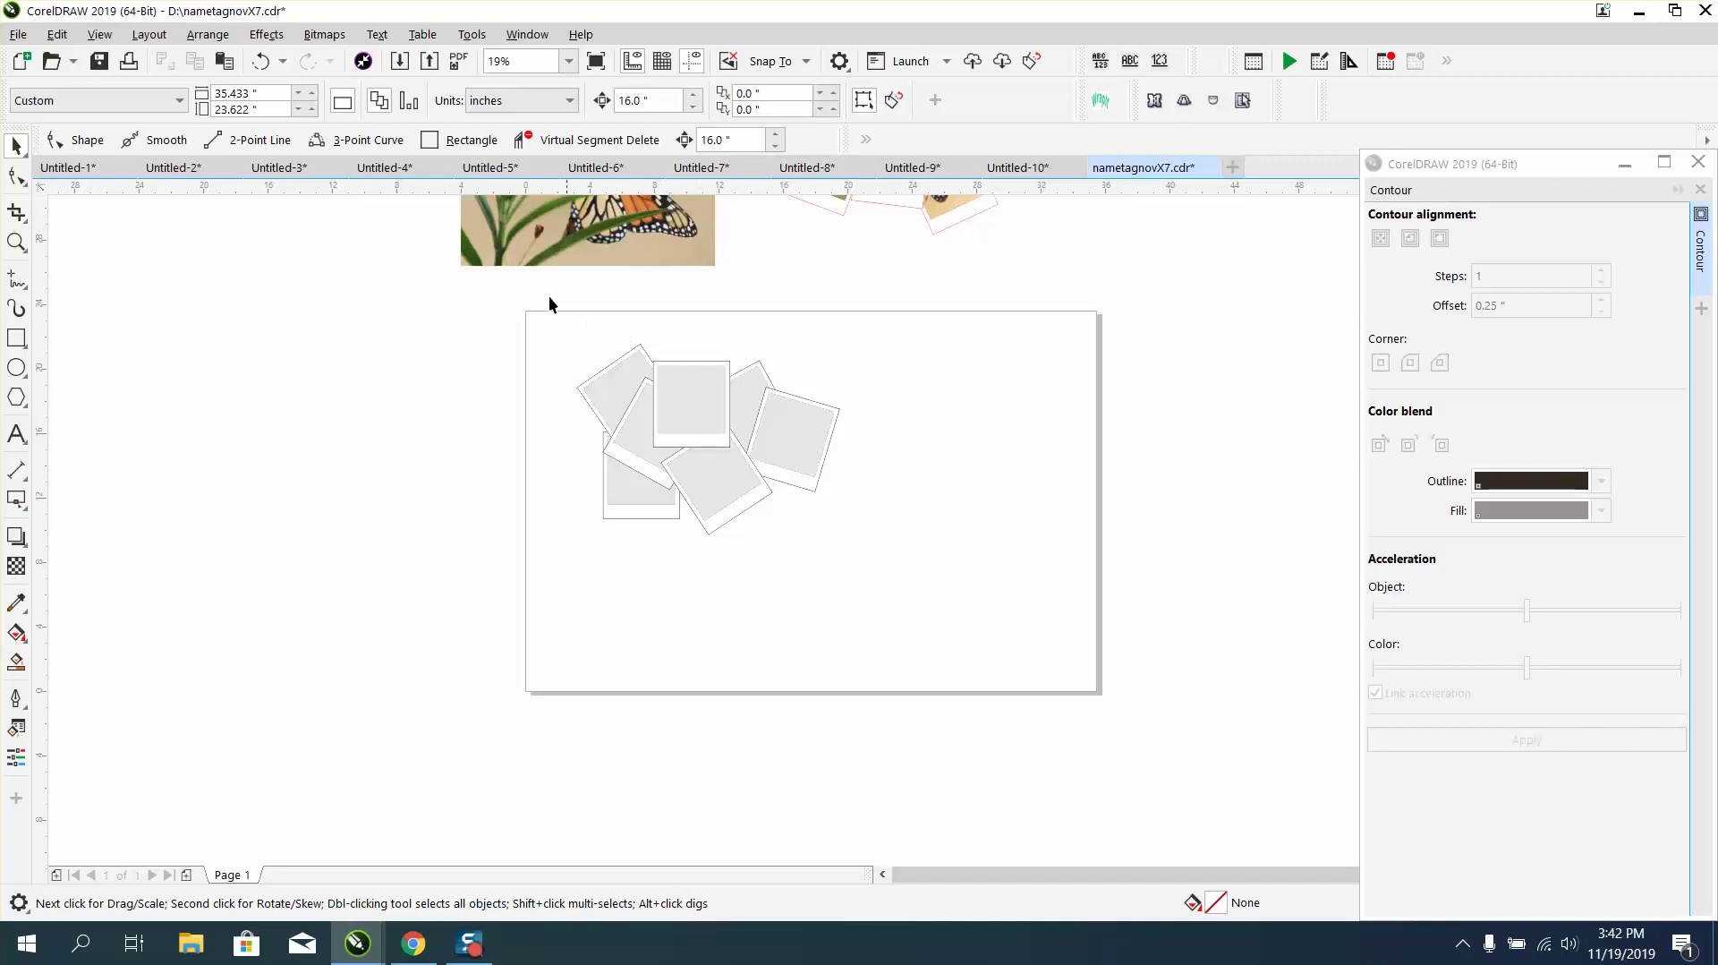
pyautogui.moveTo(873, 515); pyautogui.dragTo(883, 545)
pyautogui.click(329, 289)
pyautogui.doubleClick(614, 101)
pyautogui.write('1')
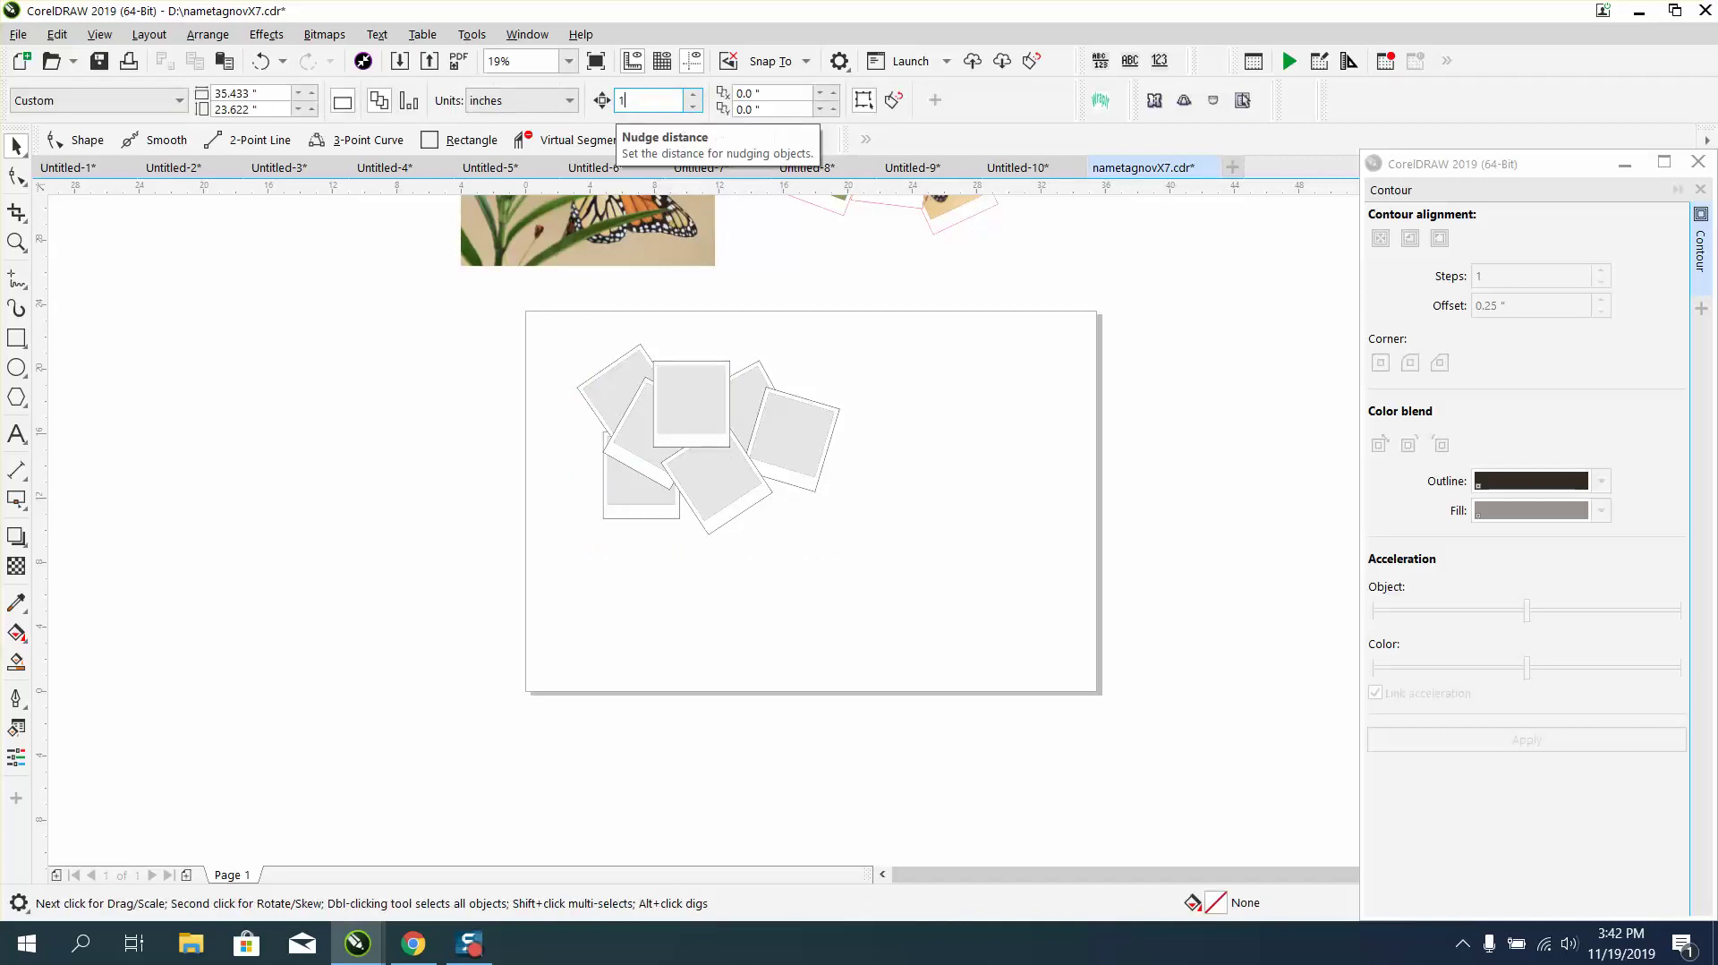
pyautogui.write('8')
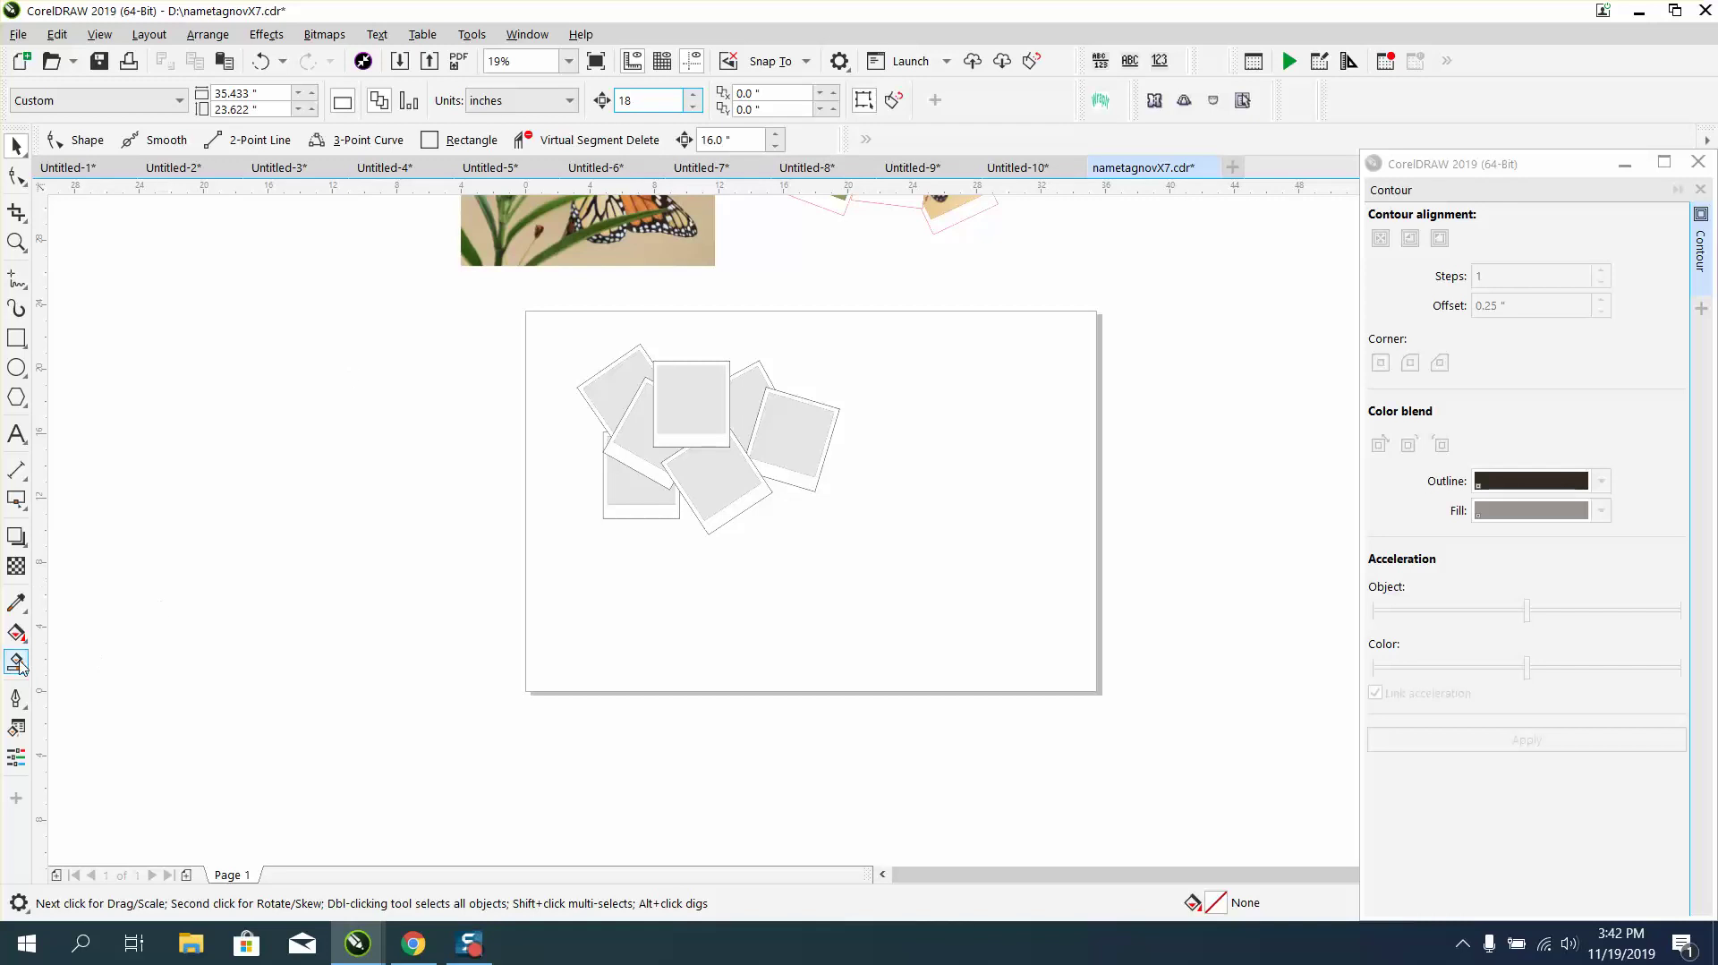
# Confirm an 18-inch nudge distance and close the Contour docker.
pyautogui.press('Return')
pyautogui.click(608, 392)
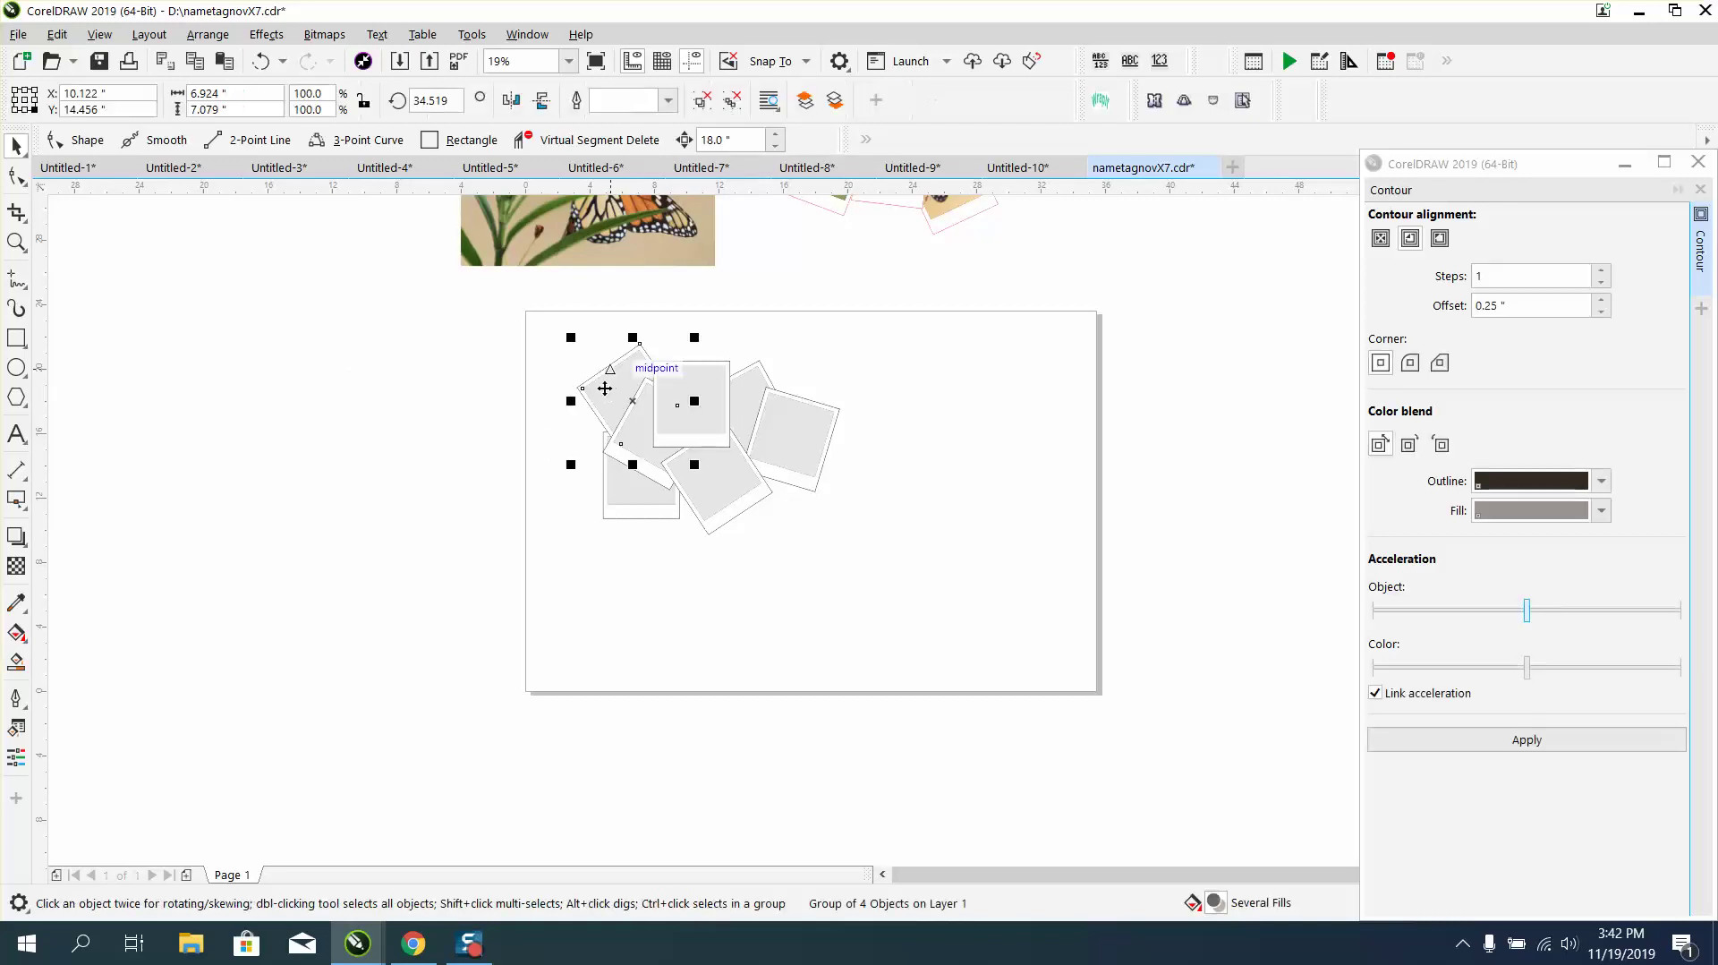
pyautogui.click(1698, 162)
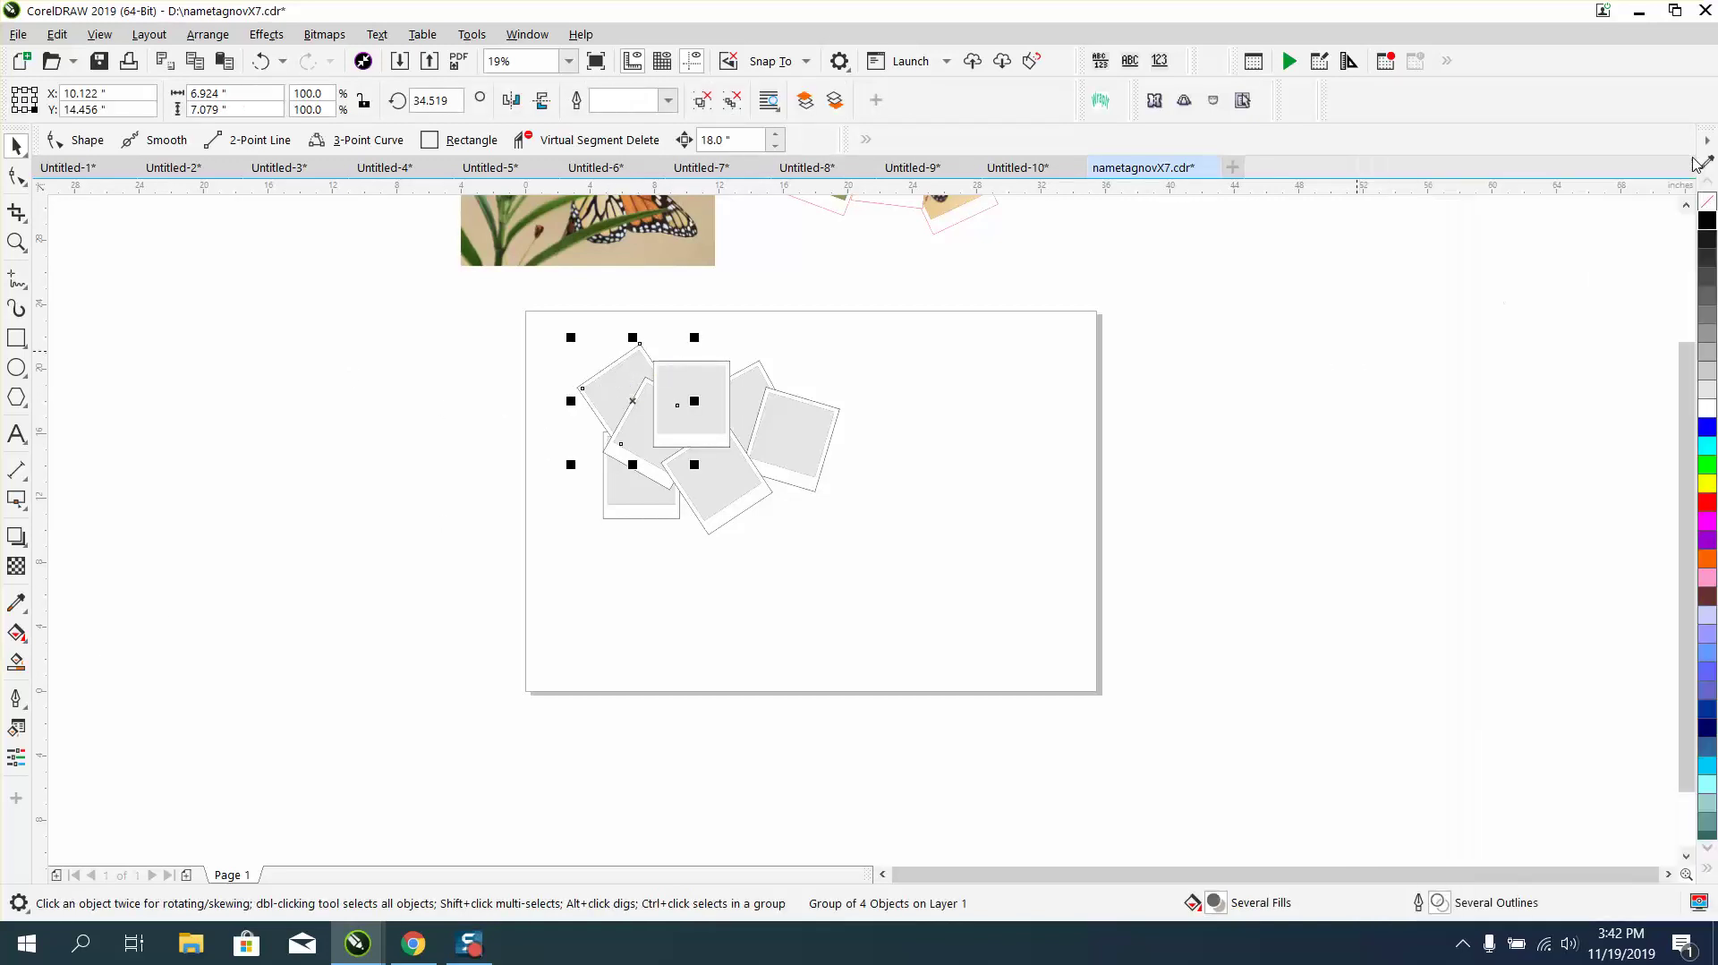
# Test by filling one frame blue and nudging four frames 18 inches right.
pyautogui.click(1708, 429)
pyautogui.press('Right')
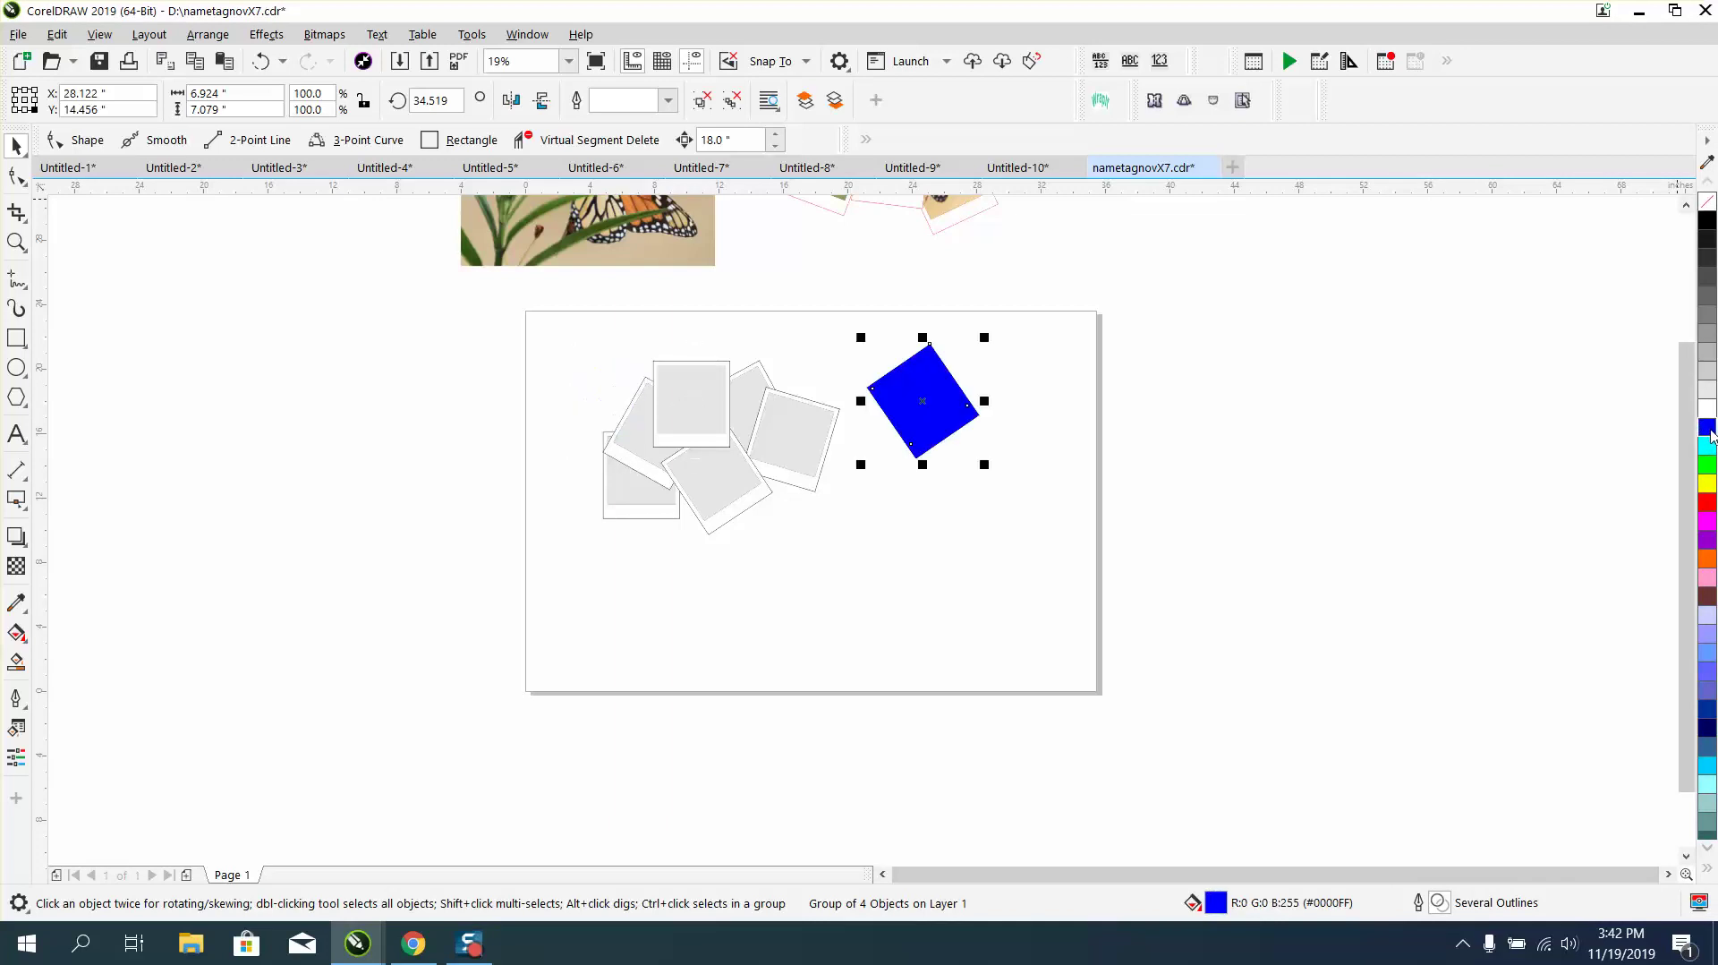
pyautogui.click(635, 489)
pyautogui.press('Right')
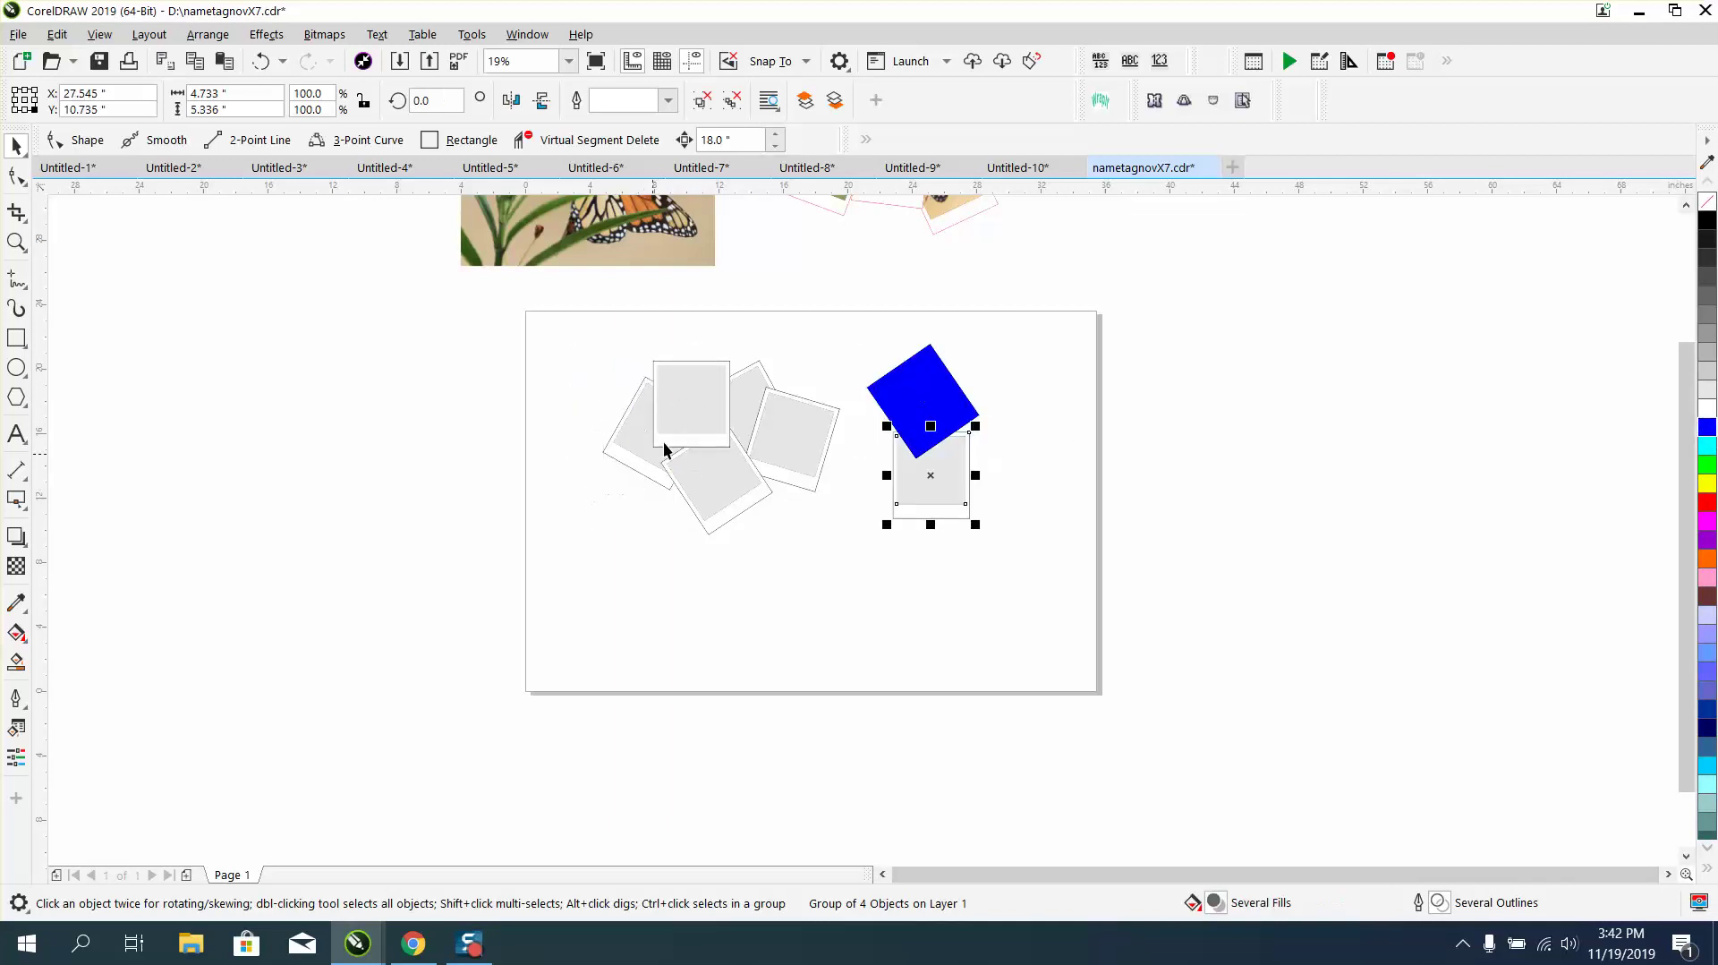
pyautogui.click(702, 398)
pyautogui.press('Right')
pyautogui.click(703, 478)
pyautogui.press('Right')
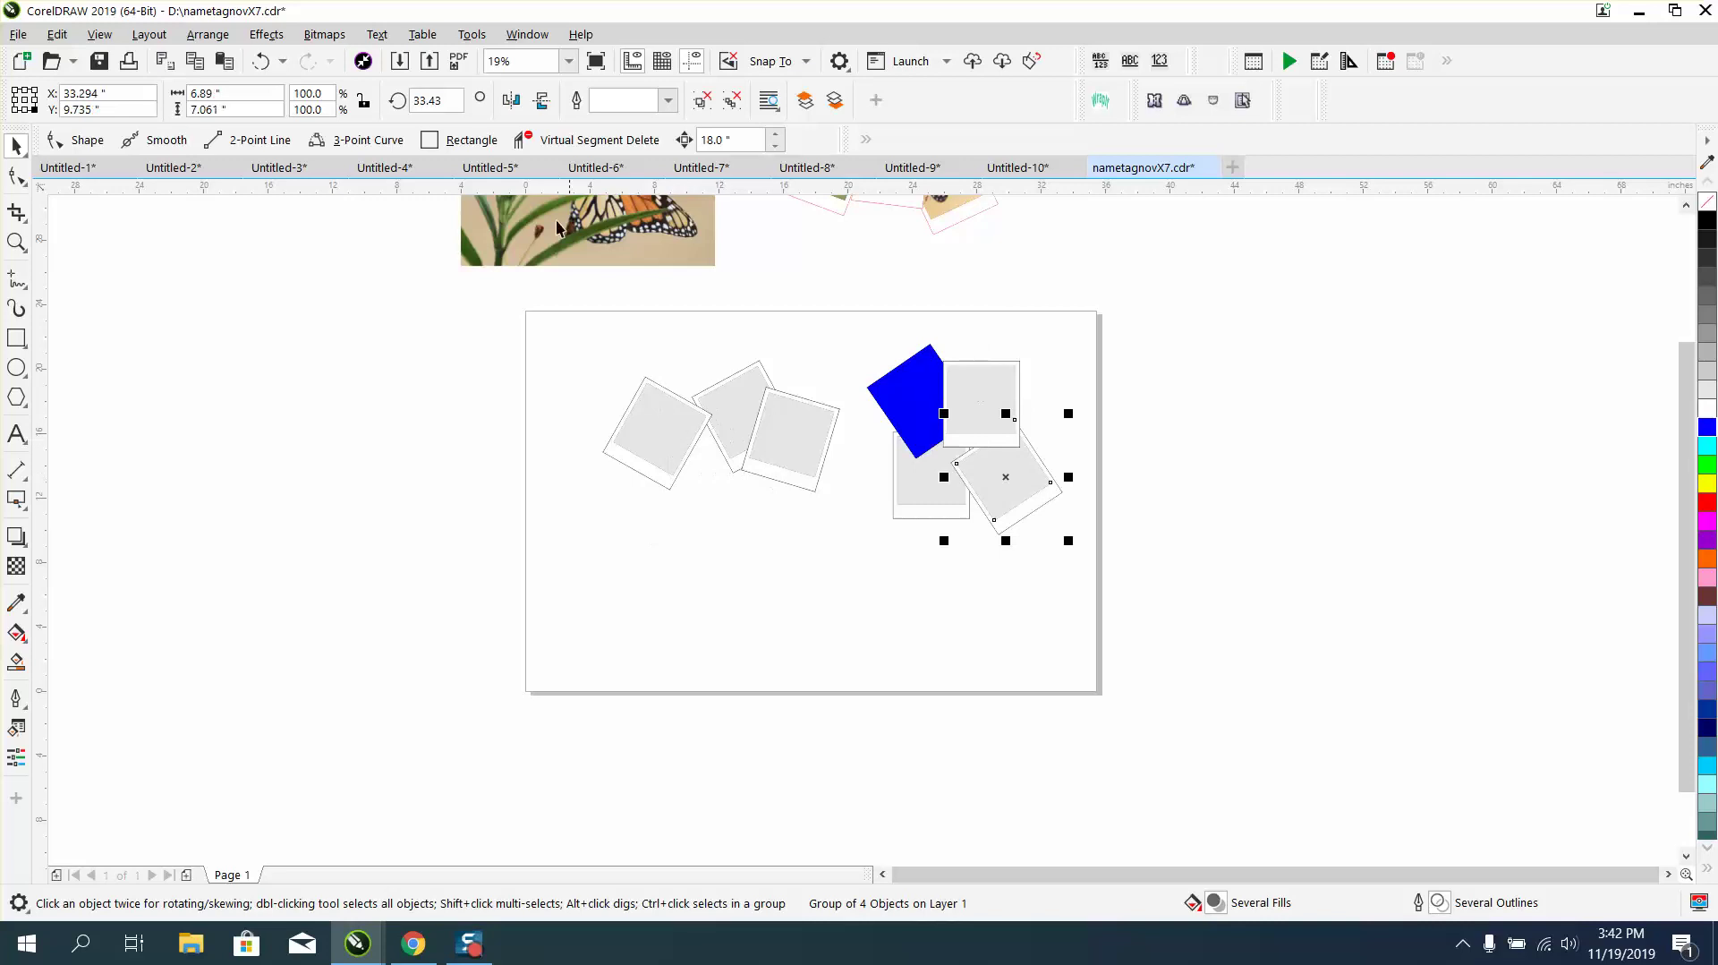
# Undo the four frame nudges and the blue fill.
pyautogui.click(268, 62)
pyautogui.click(269, 62)
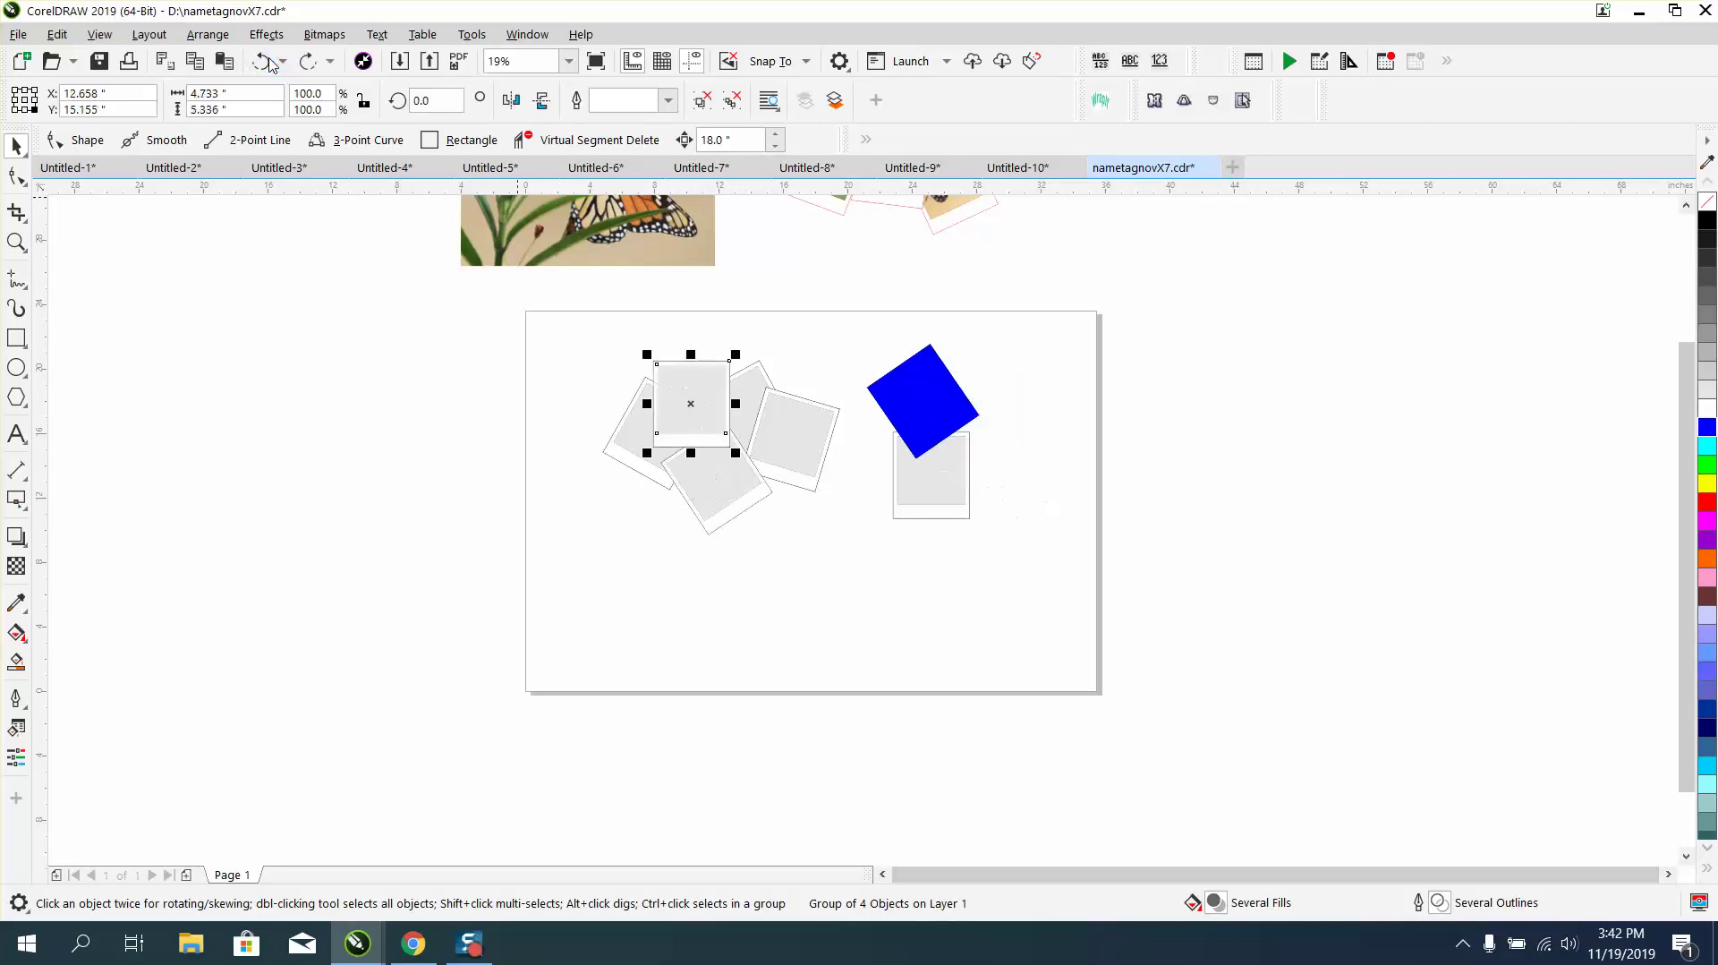
pyautogui.click(269, 63)
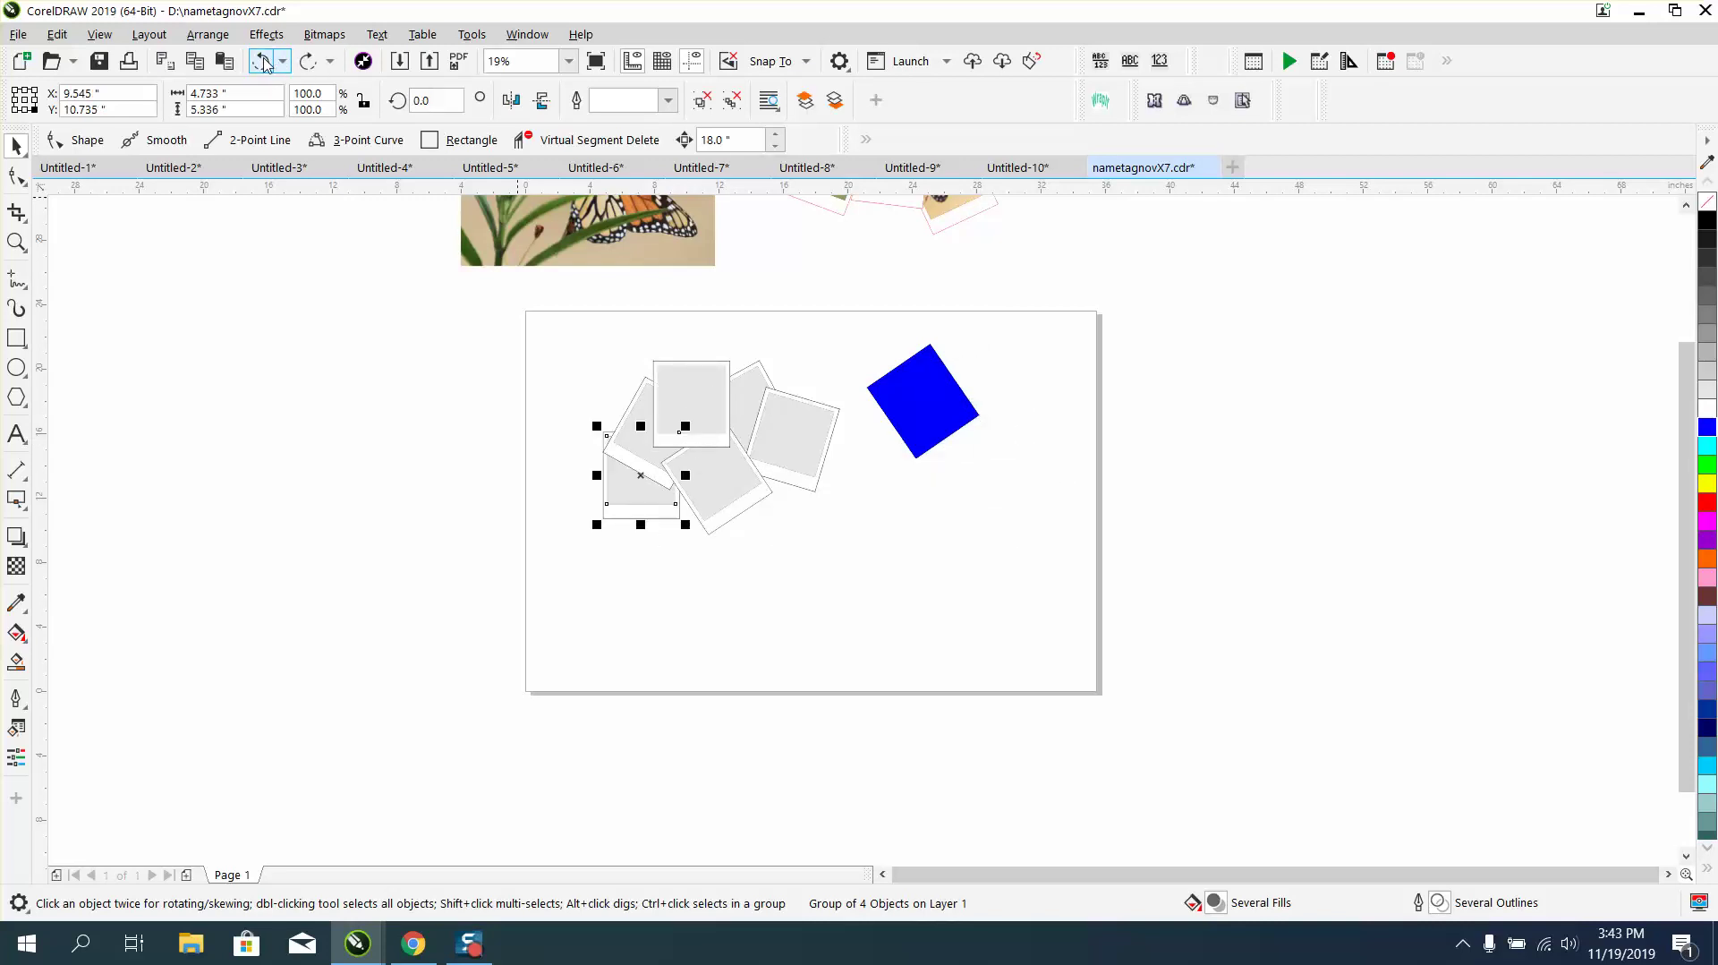
pyautogui.click(266, 63)
pyautogui.click(266, 63)
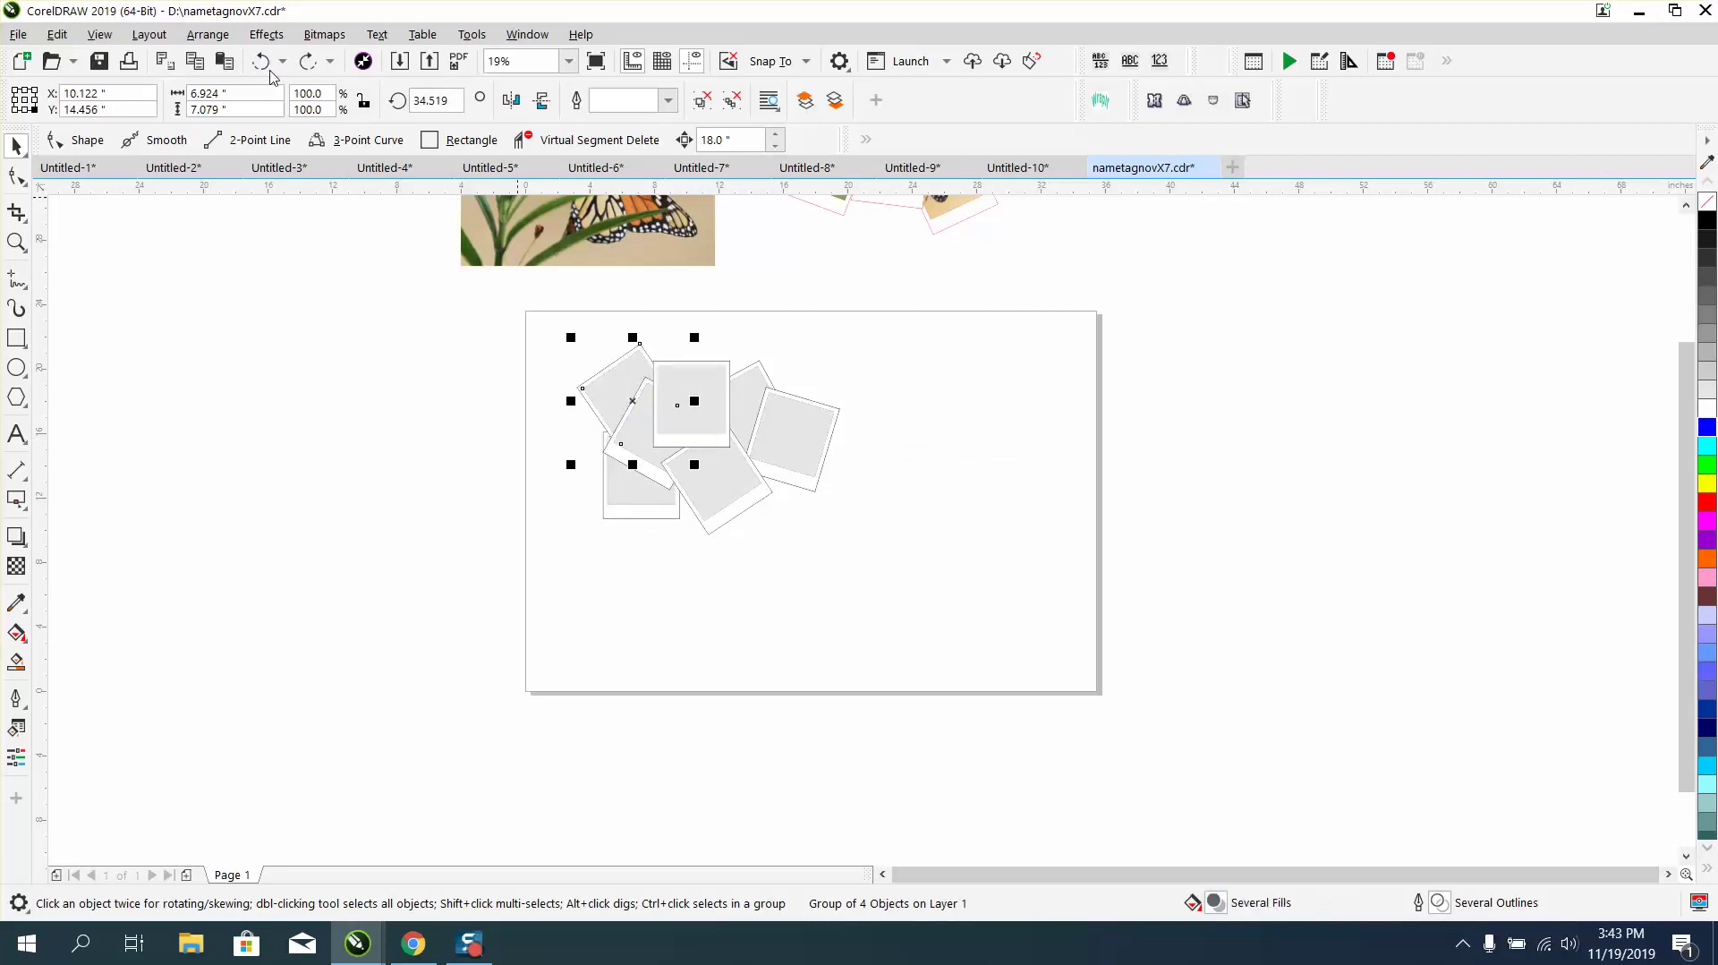
# With Smart Fill set to cyan, fill the top-left frame's photo opening and shift it 18 inches right.
pyautogui.click(16, 664)
pyautogui.click(244, 100)
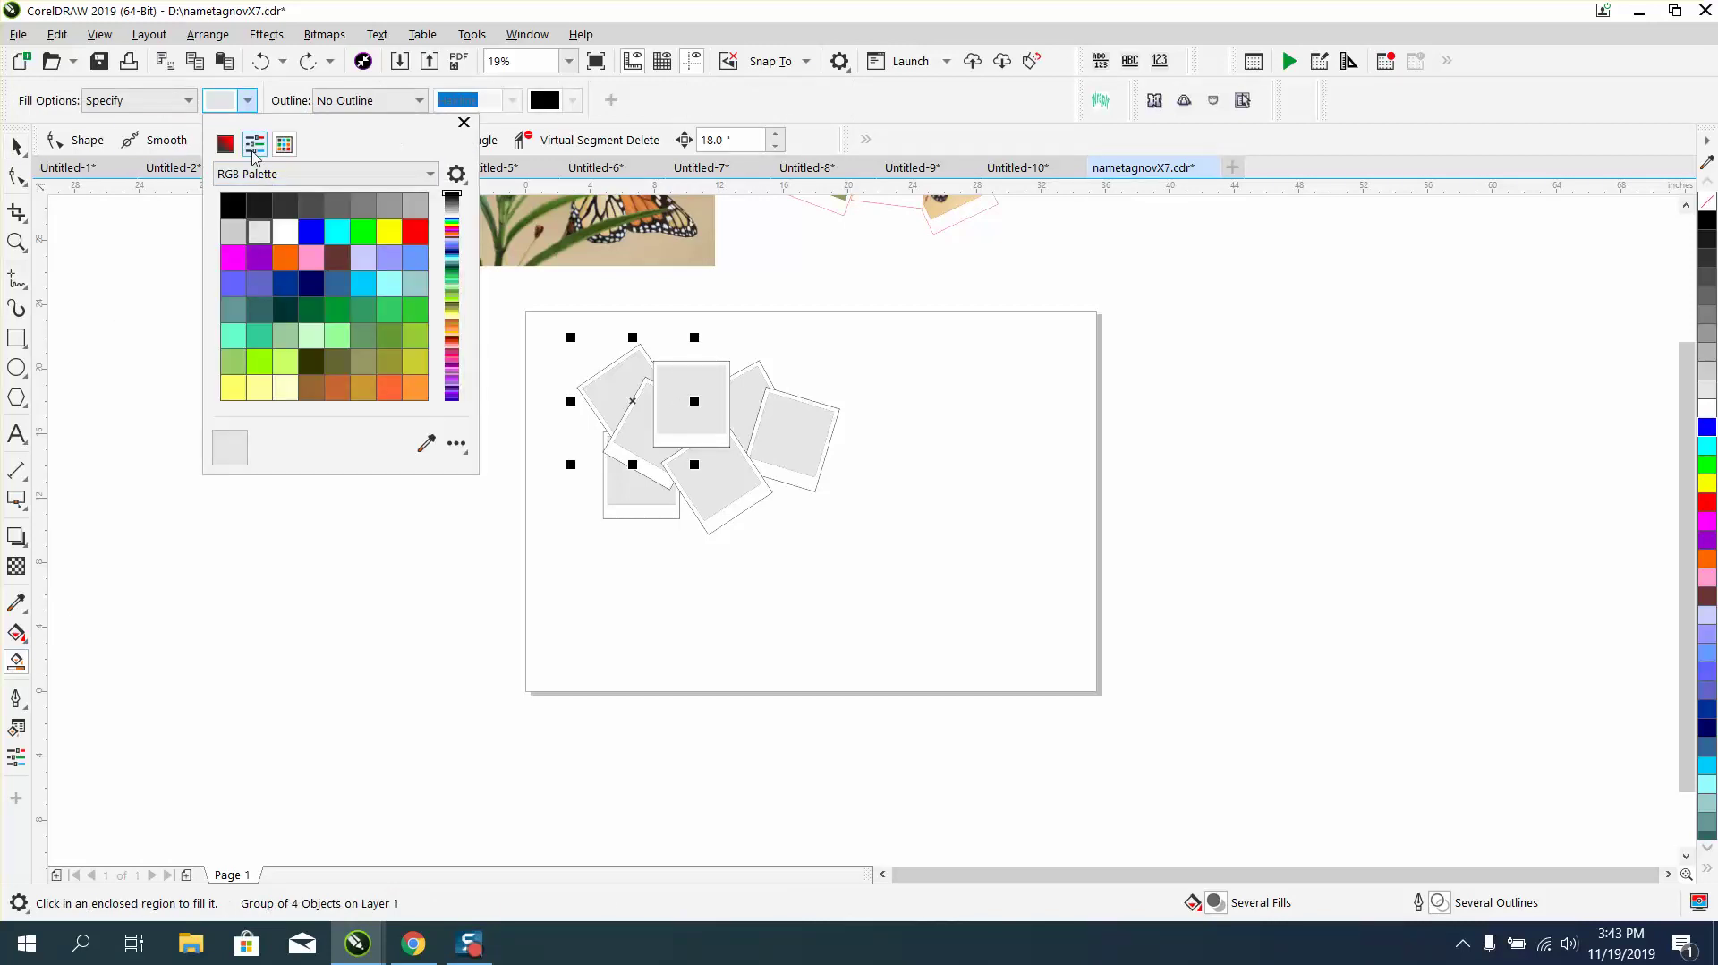
pyautogui.click(336, 232)
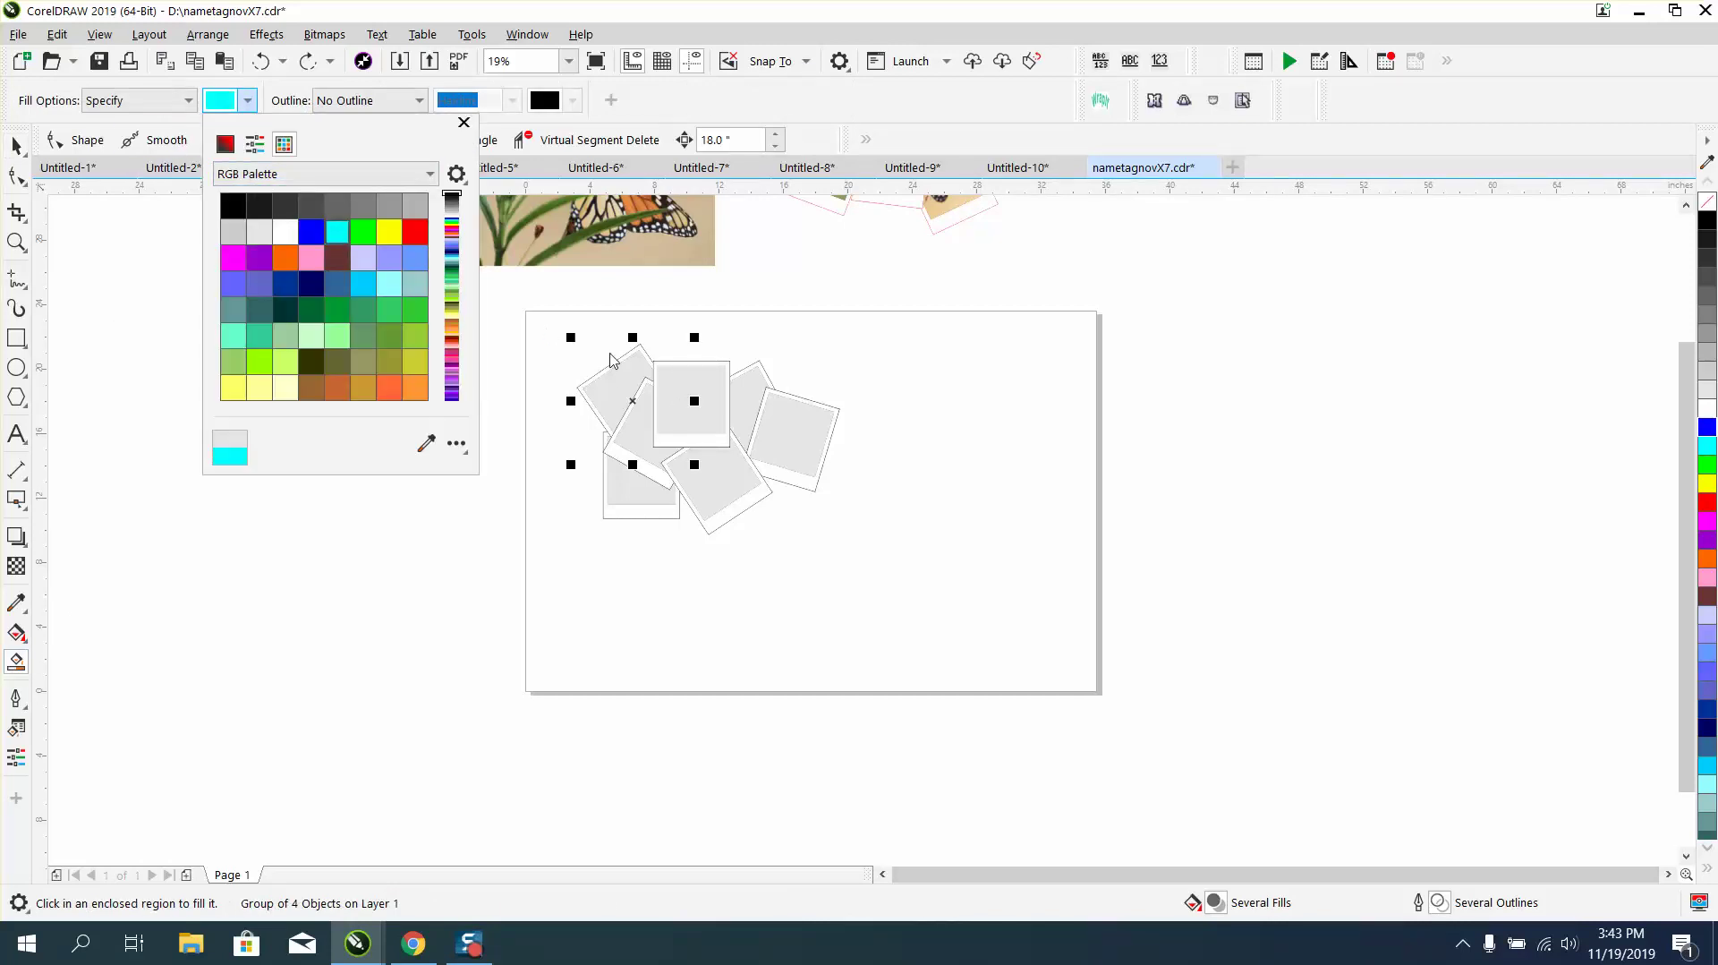
pyautogui.click(625, 381)
pyautogui.click(627, 379)
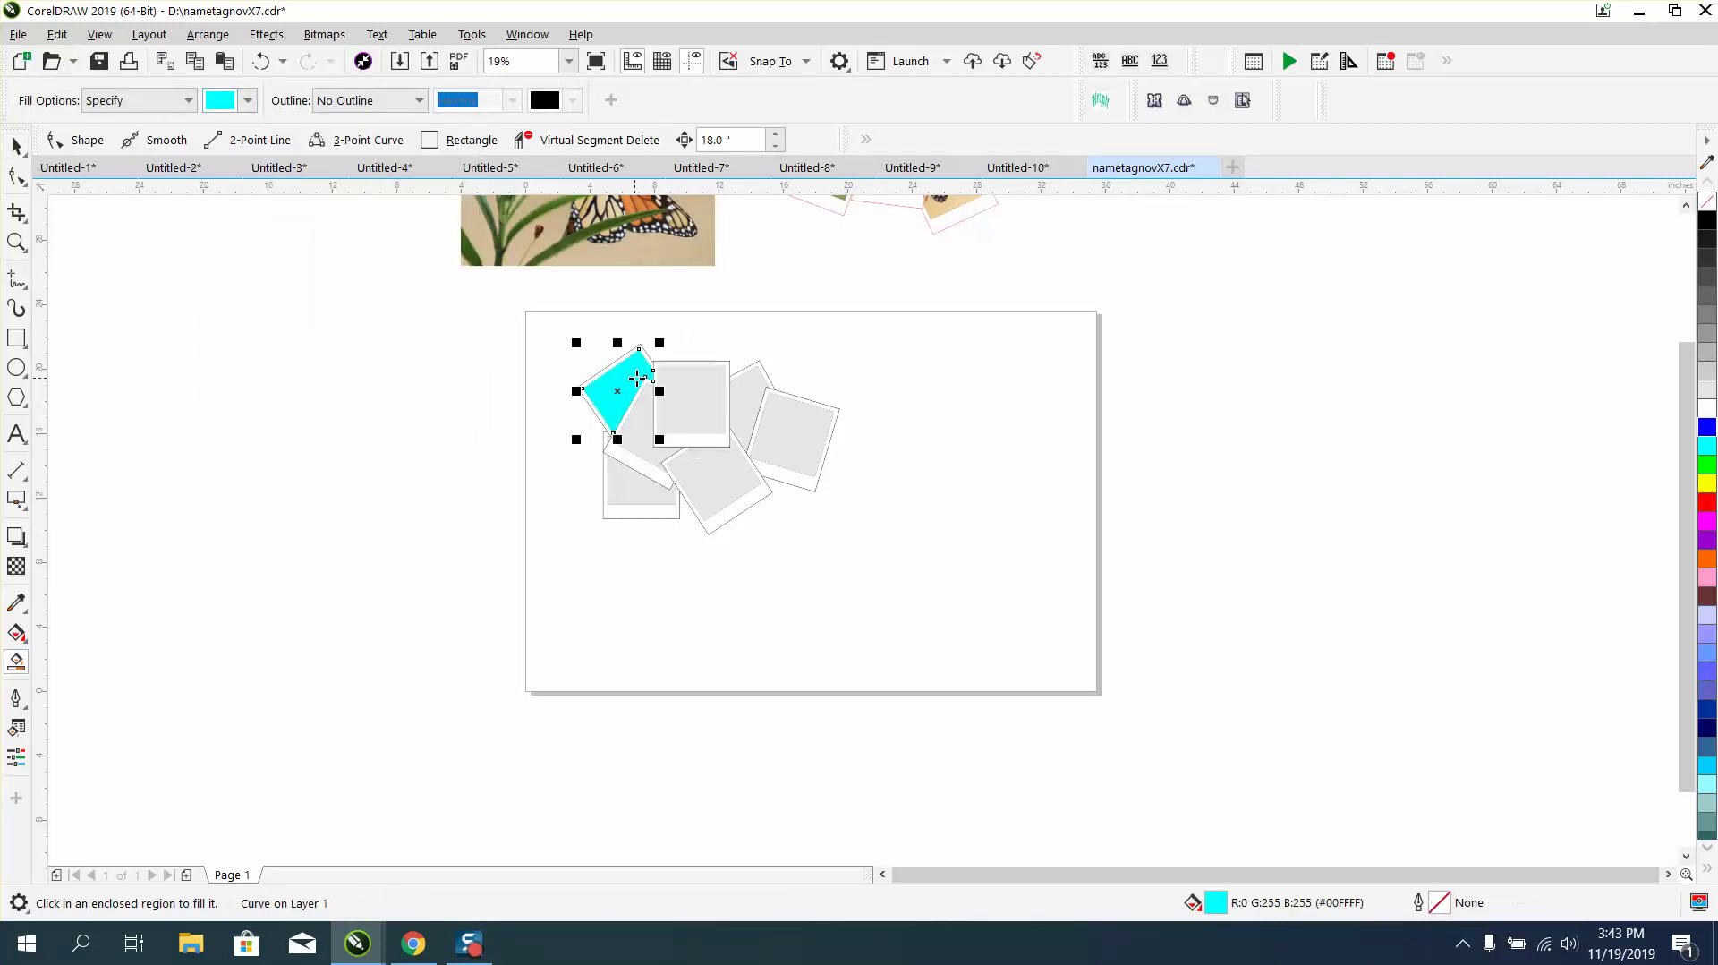
pyautogui.press('Right')
# Fill the remaining six photo openings with cyan, shifting each fill 18 inches right.
pyautogui.click(685, 382)
pyautogui.press('Right')
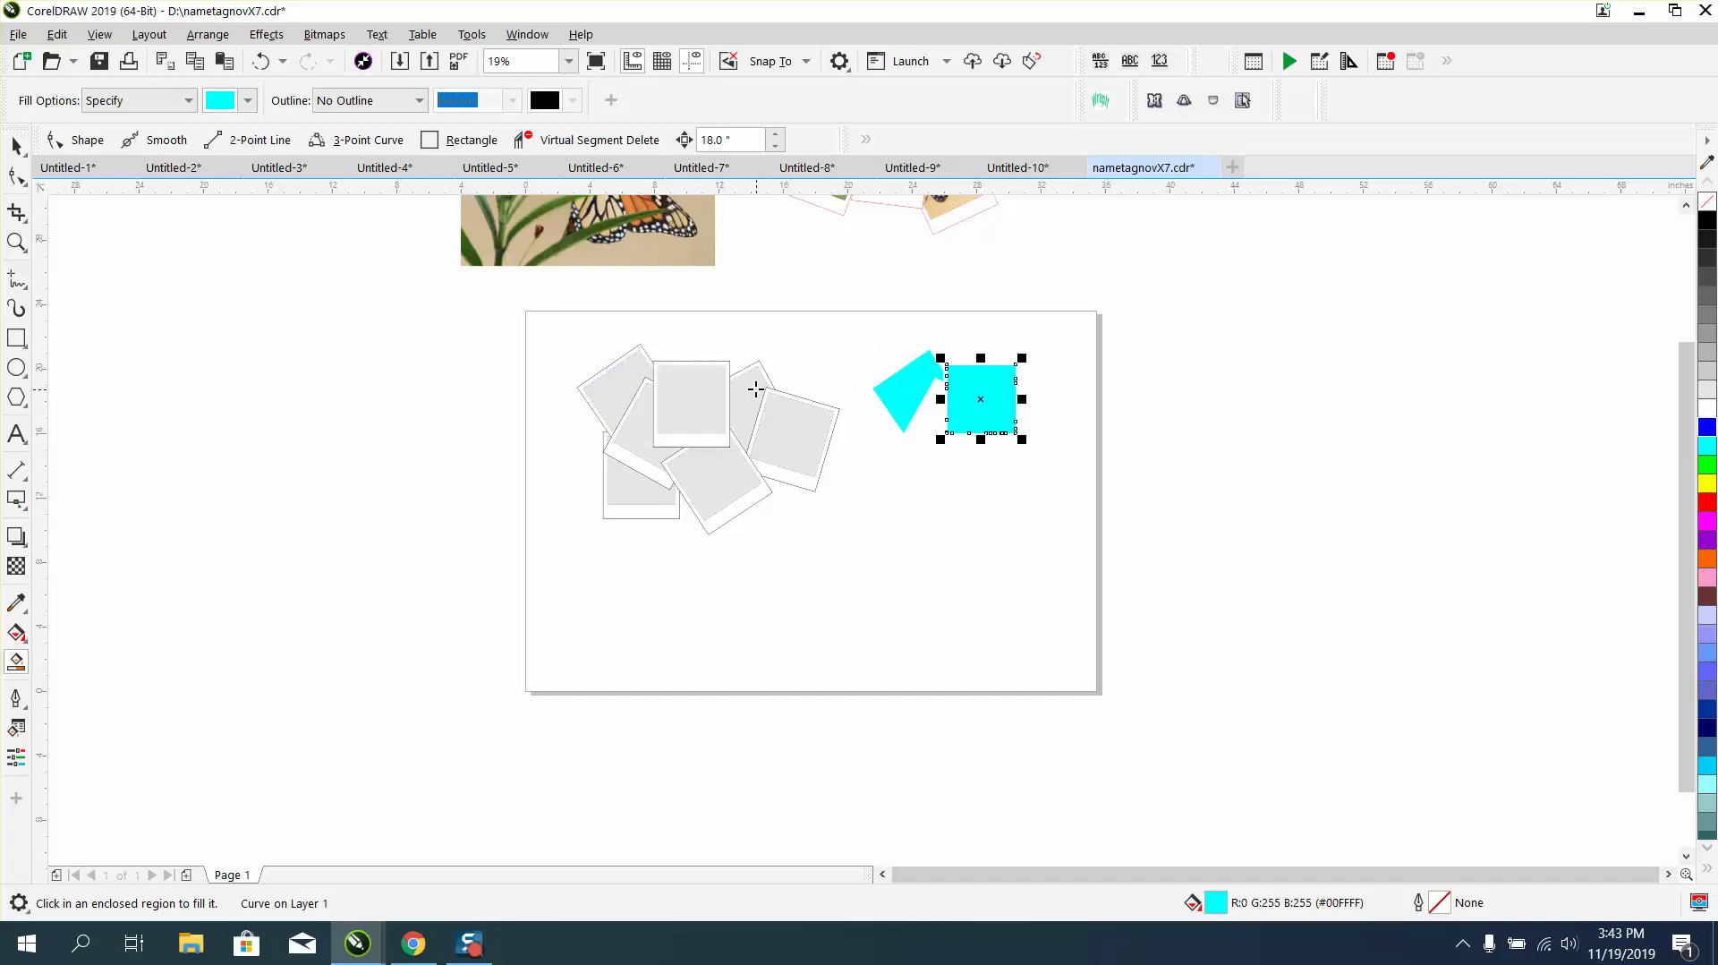
pyautogui.click(756, 389)
pyautogui.press('Right')
pyautogui.click(795, 416)
pyautogui.press('Right')
pyautogui.click(711, 470)
pyautogui.press('Right')
pyautogui.click(644, 438)
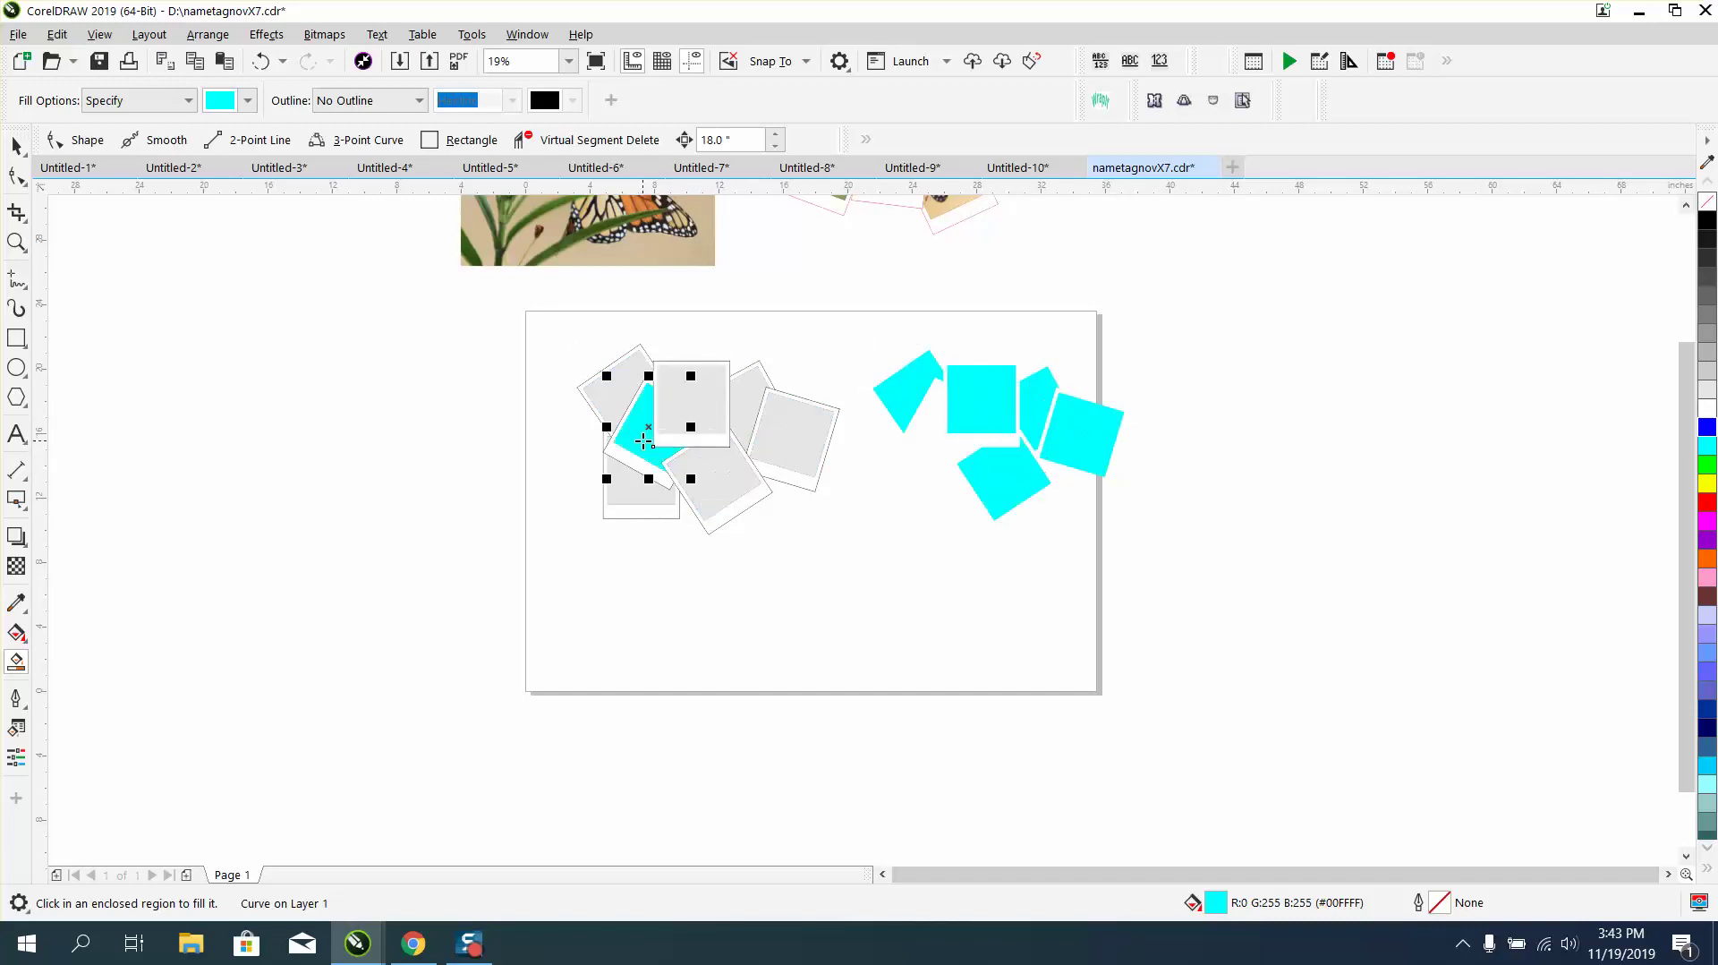
pyautogui.press('Right')
pyautogui.click(645, 494)
pyautogui.press('Right')
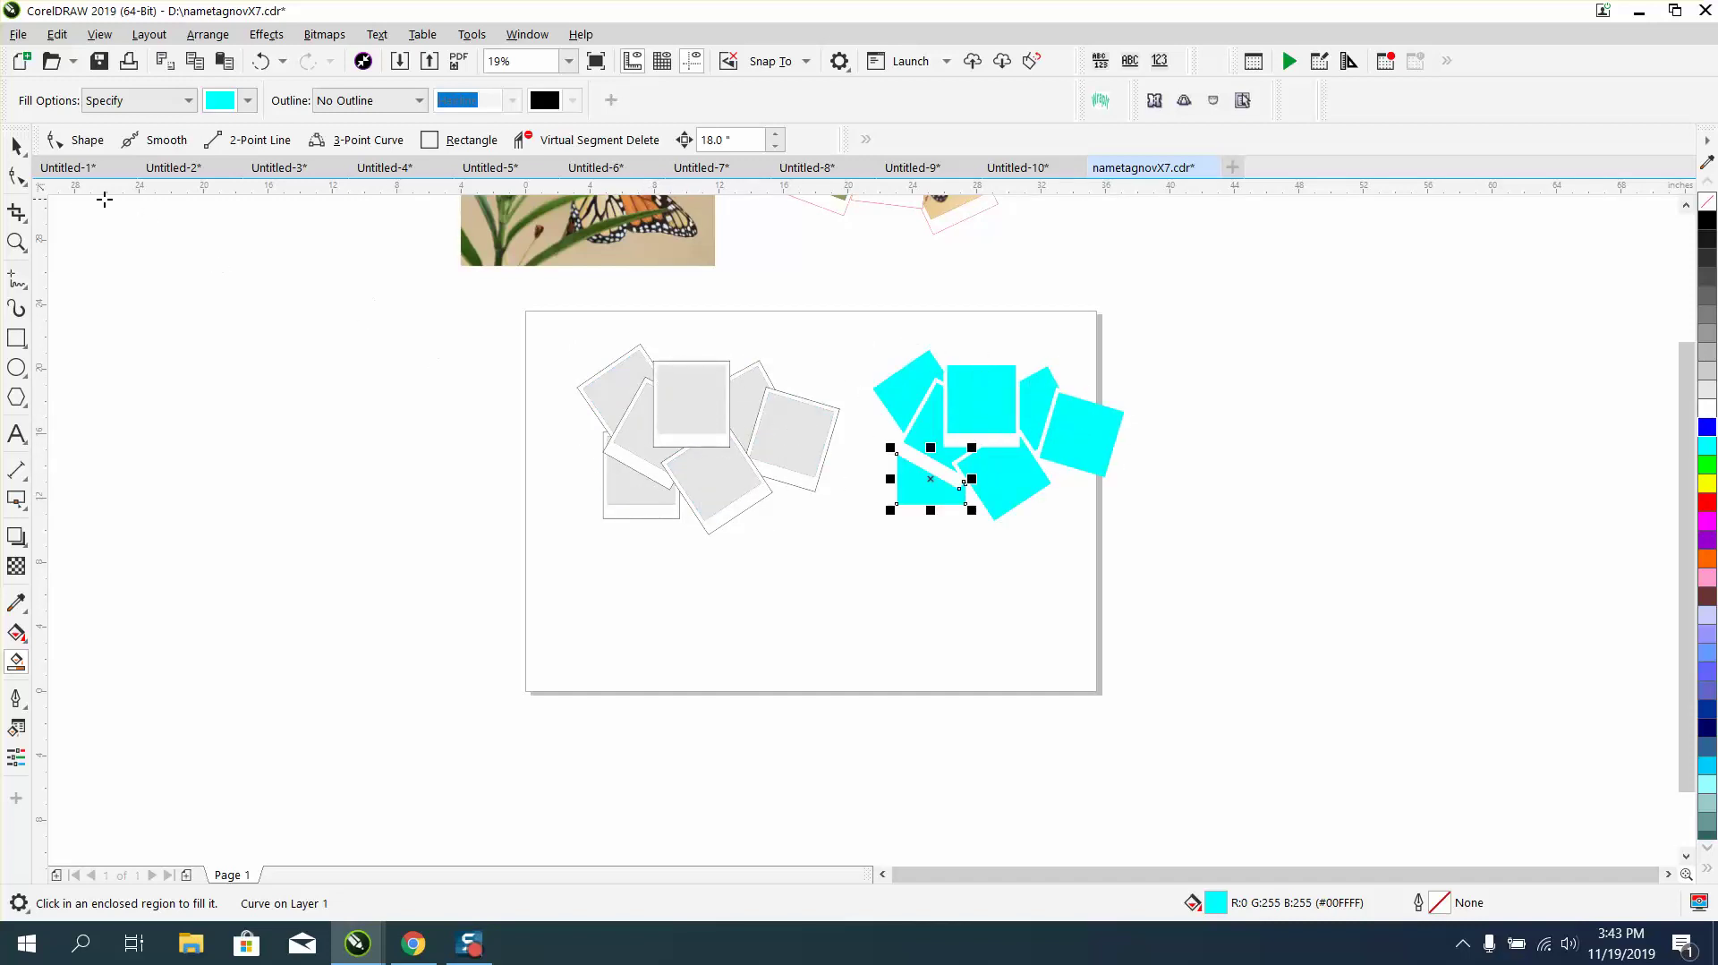
pyautogui.click(16, 145)
# Combine the seven cyan shapes into one curve and nudge it 18 inches left onto the frames.
pyautogui.moveTo(839, 295); pyautogui.dragTo(996, 458)
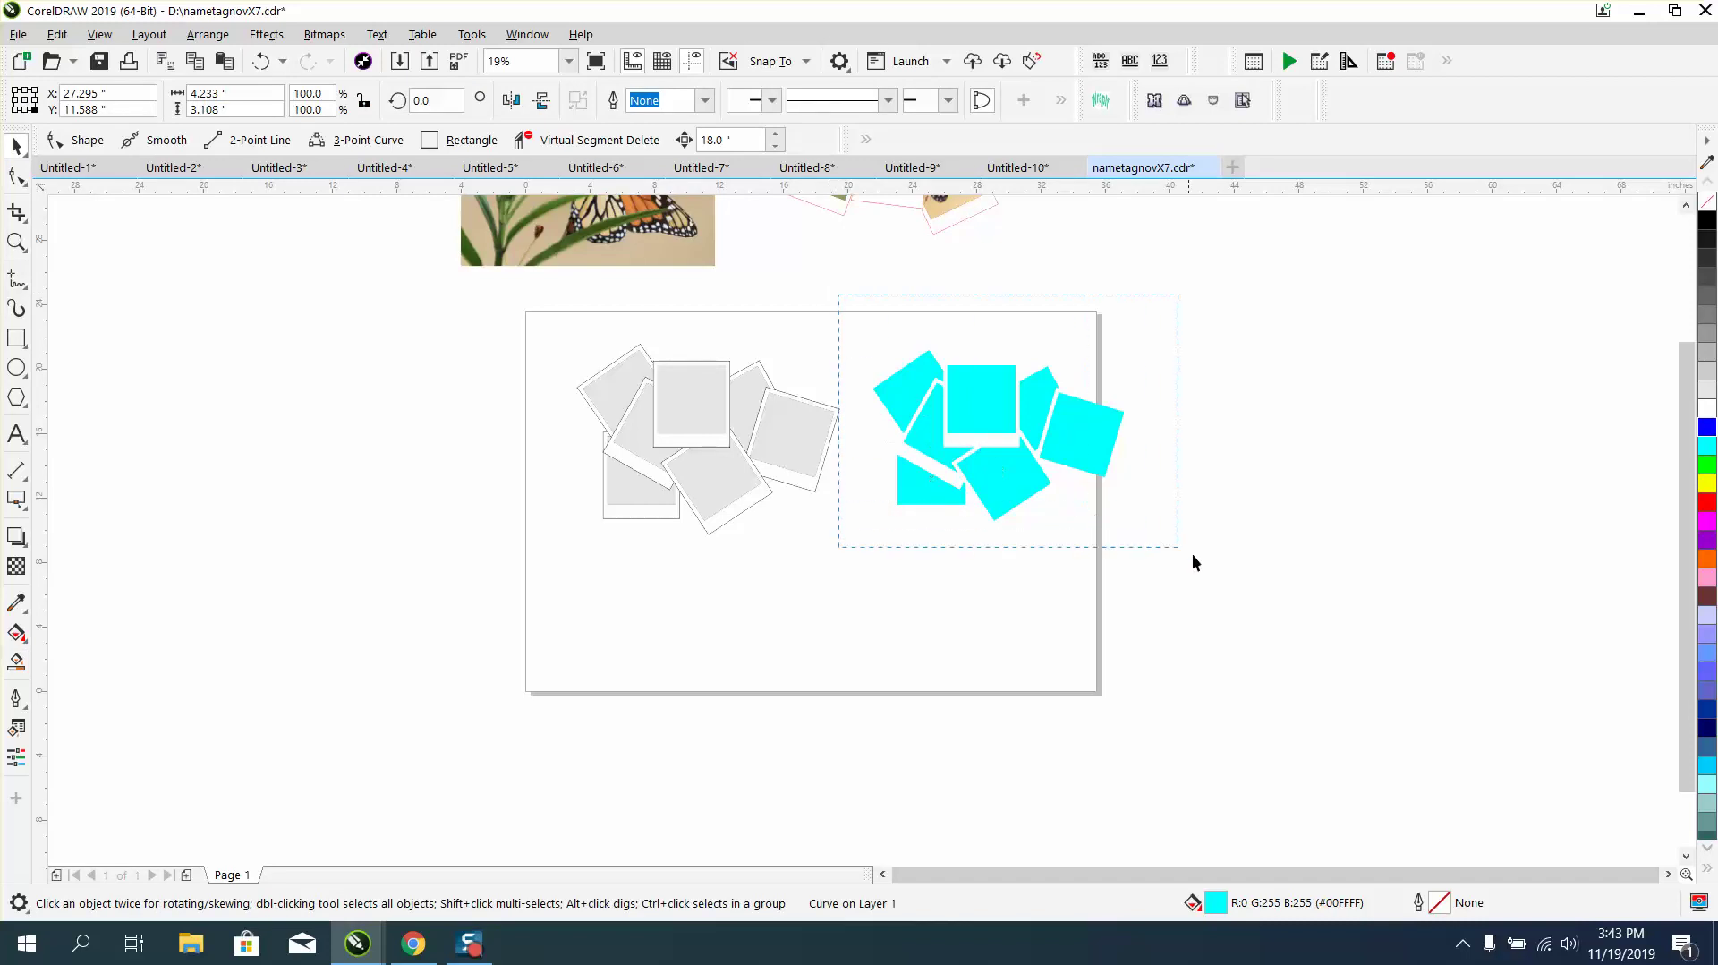
pyautogui.moveTo(1193, 554); pyautogui.dragTo(1195, 554)
pyautogui.click(208, 34)
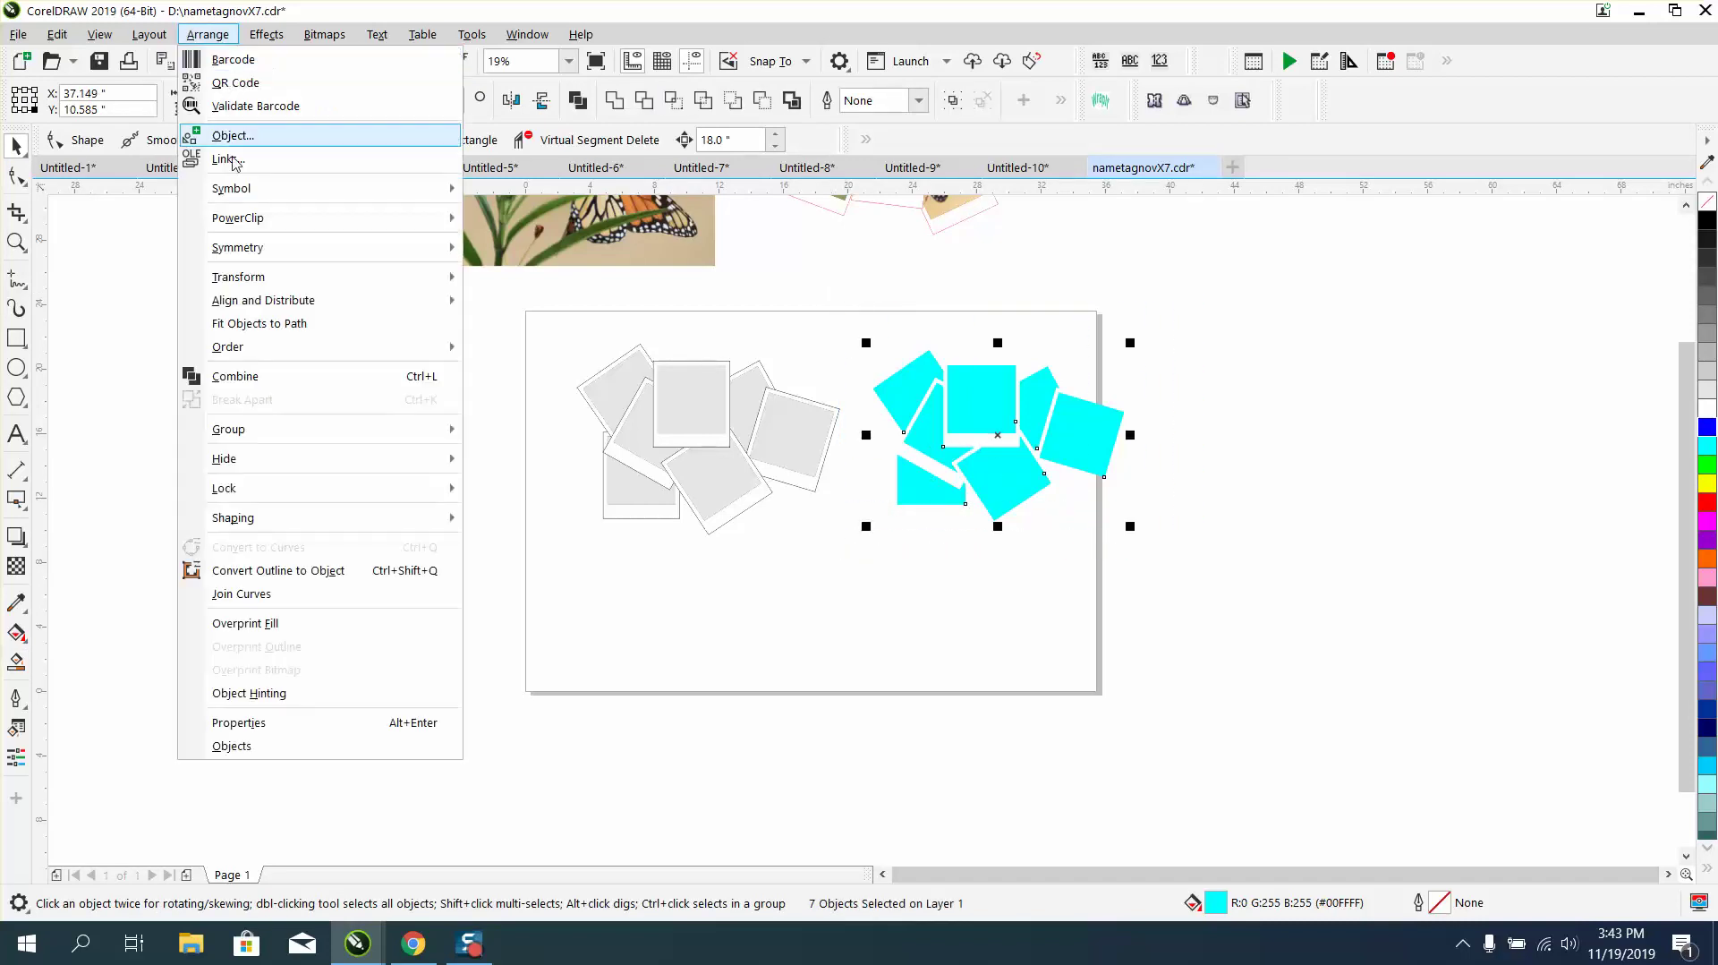
pyautogui.click(295, 371)
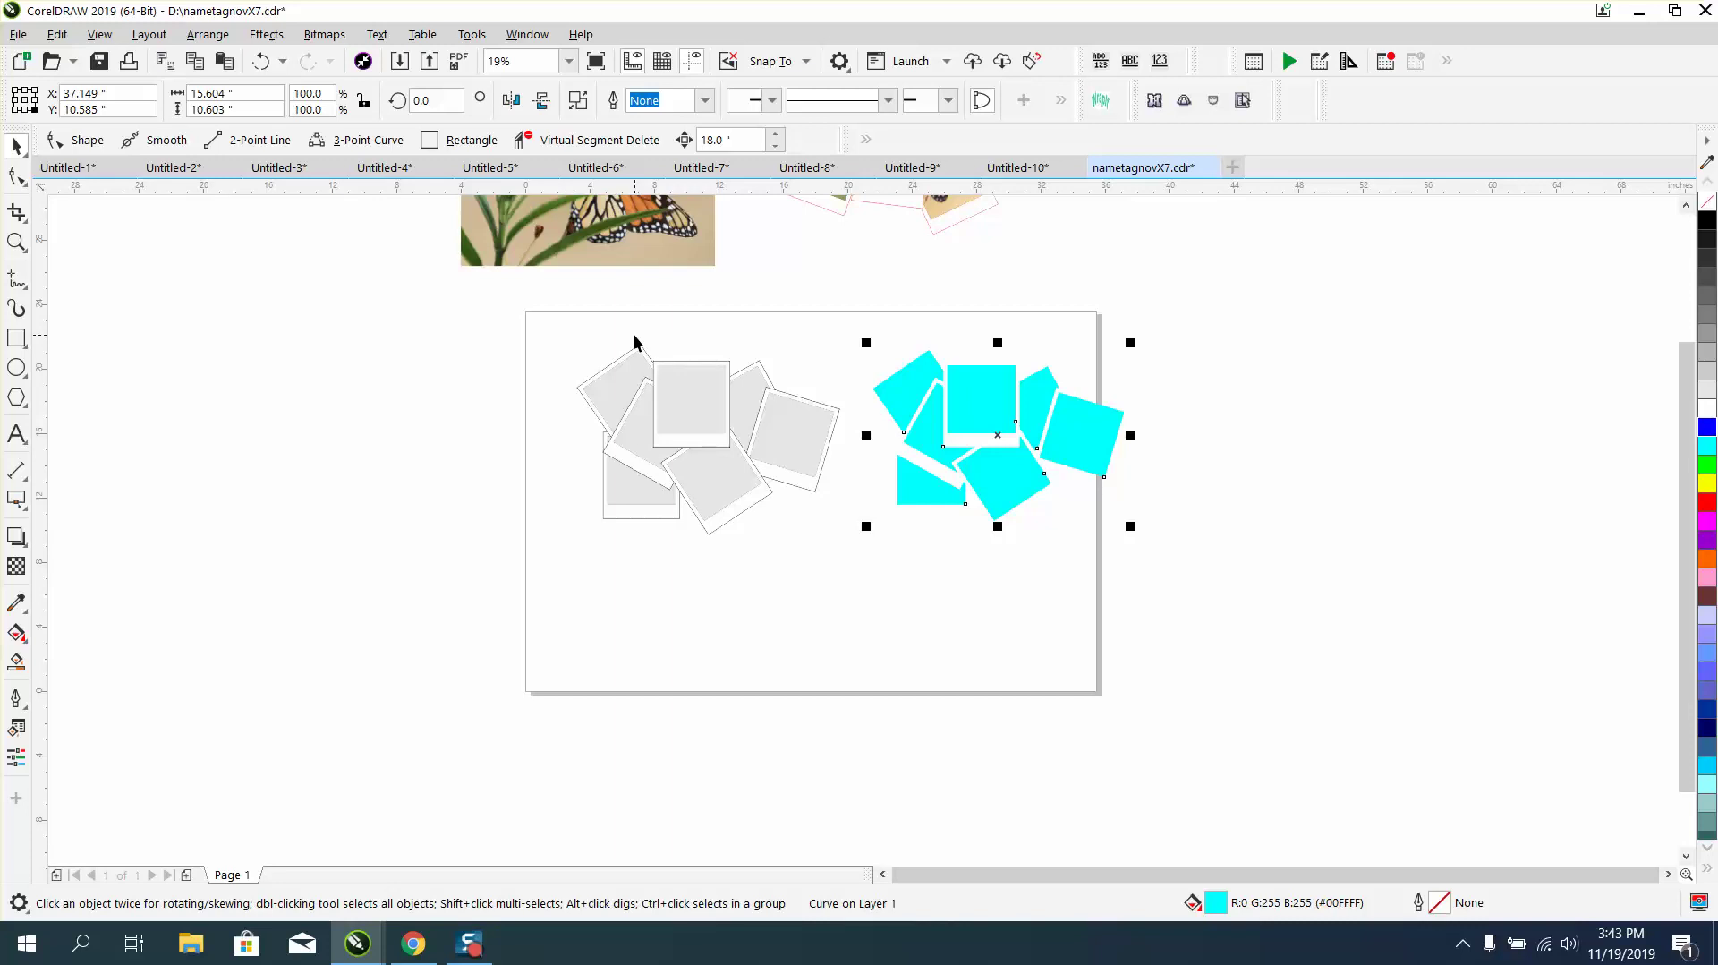
pyautogui.press('Left')
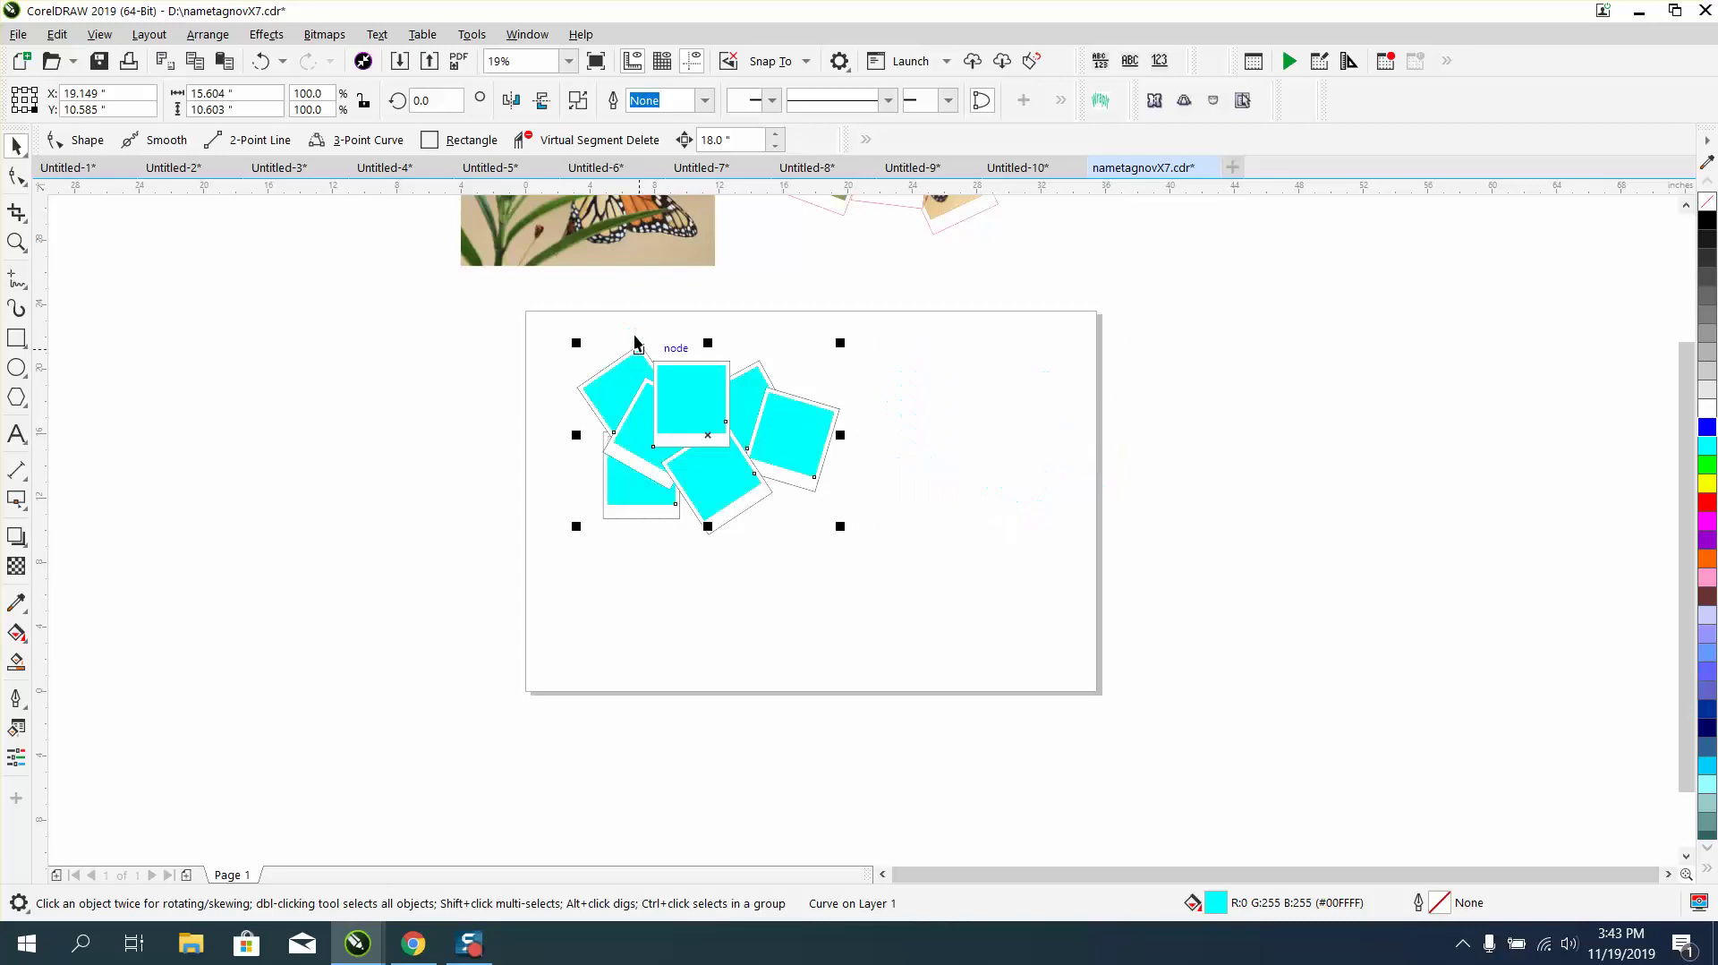
# Stretch the butterfly photo to 11.507 inches tall and position it left of the collage.
pyautogui.moveTo(660, 251); pyautogui.dragTo(776, 486)
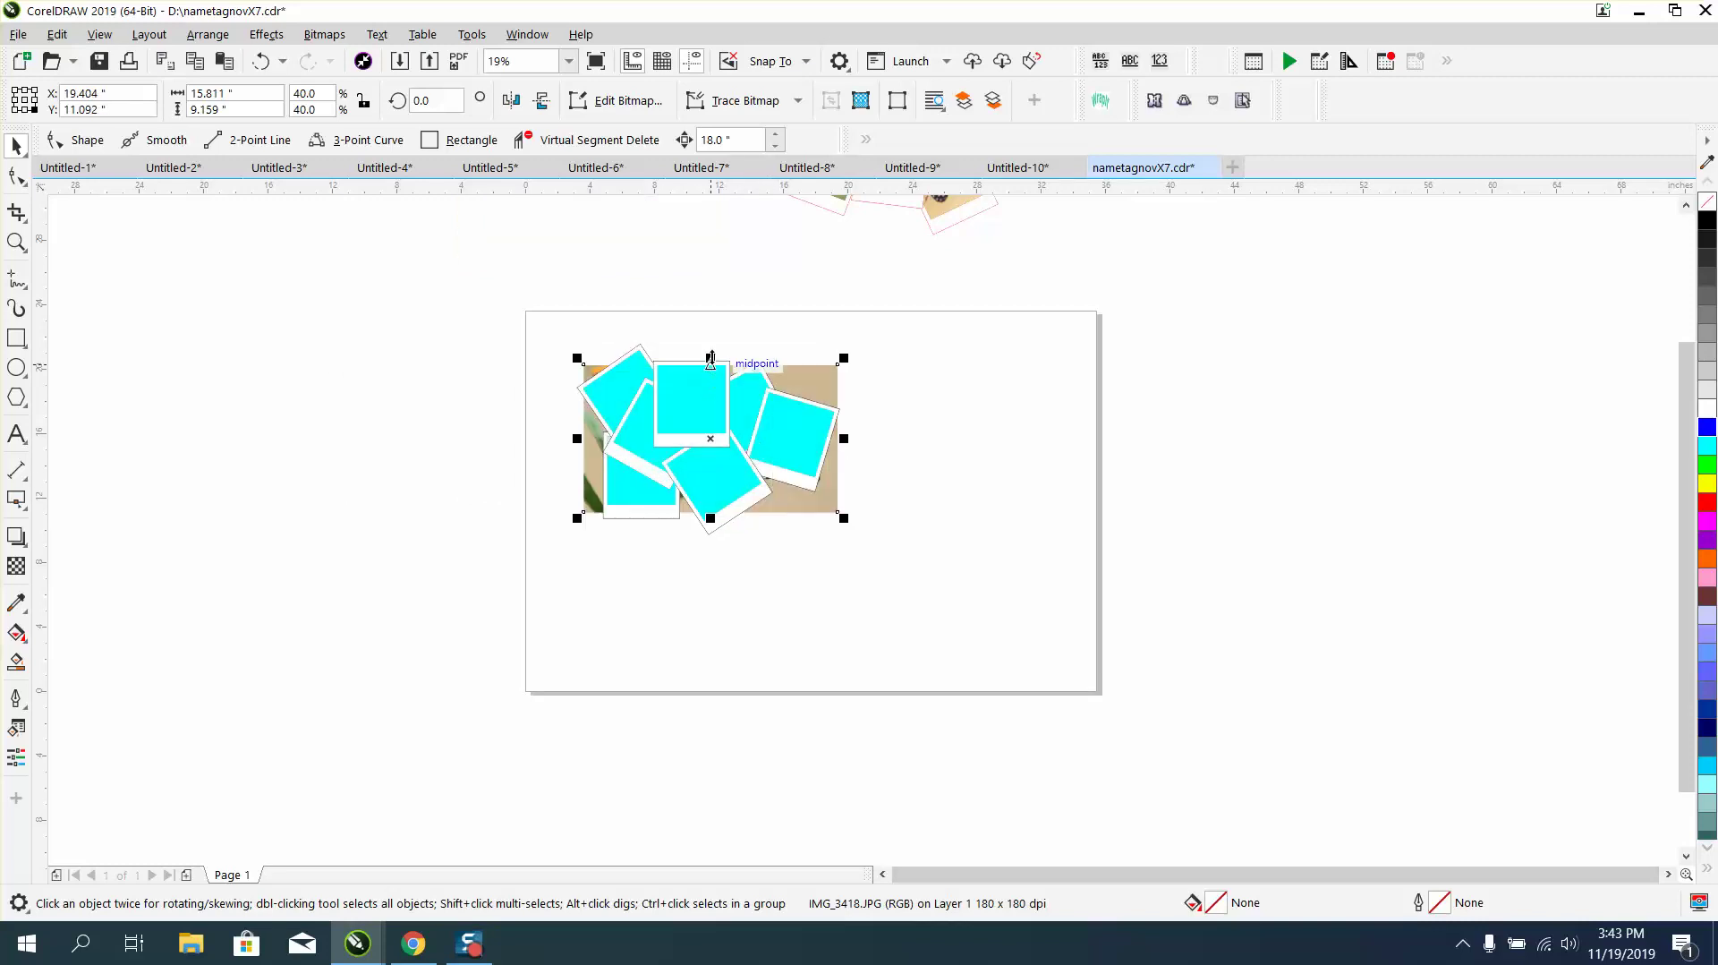
pyautogui.moveTo(711, 358); pyautogui.dragTo(713, 327)
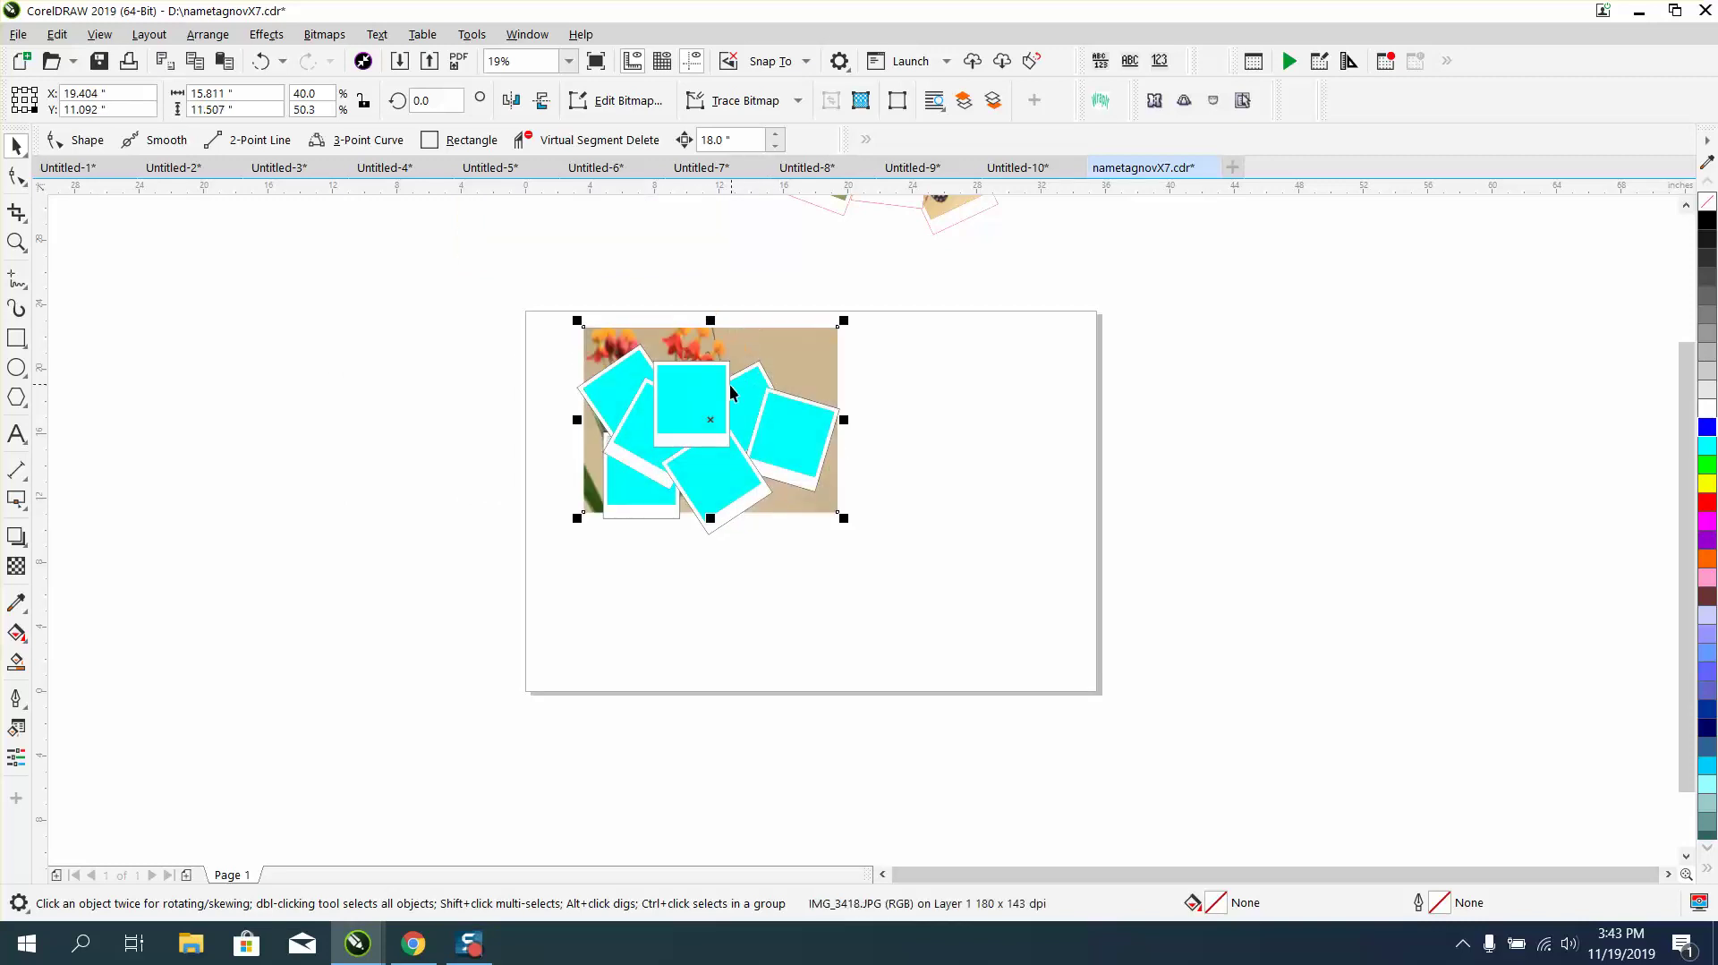
pyautogui.moveTo(710, 420); pyautogui.dragTo(419, 428)
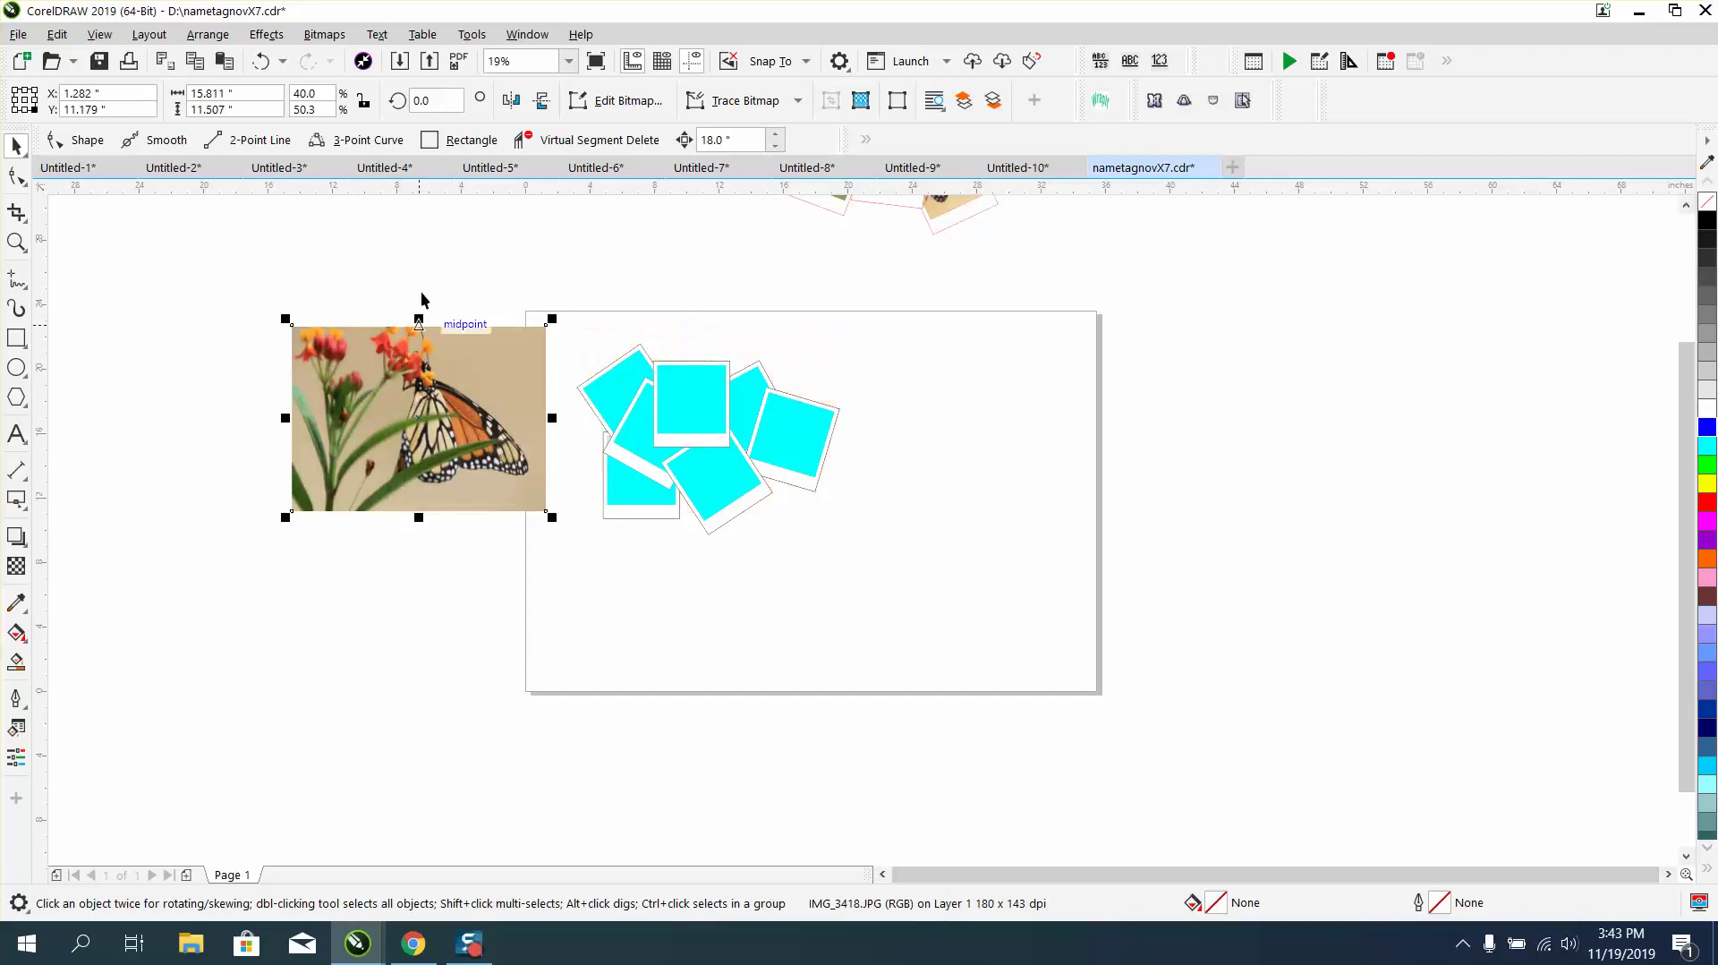
# PowerClip the butterfly photo inside the combined cyan curve, zoom in, and toggle the lock-contents button.
pyautogui.click(215, 38)
pyautogui.moveTo(256, 218)
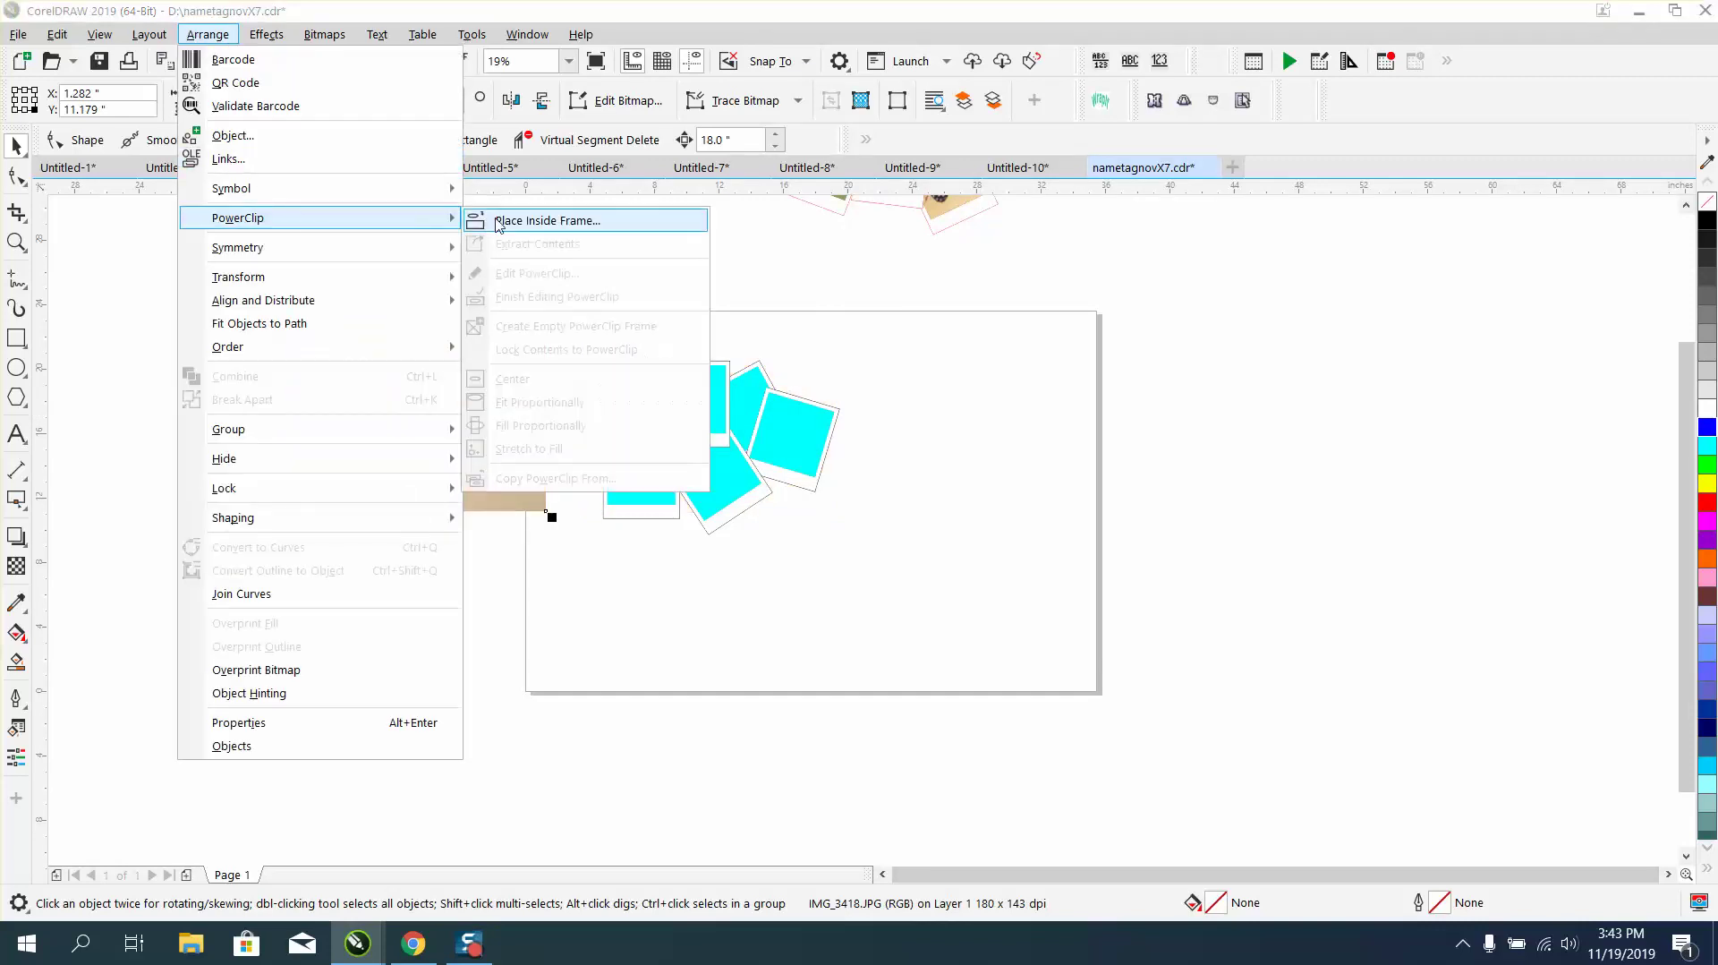
pyautogui.click(498, 222)
pyautogui.click(663, 400)
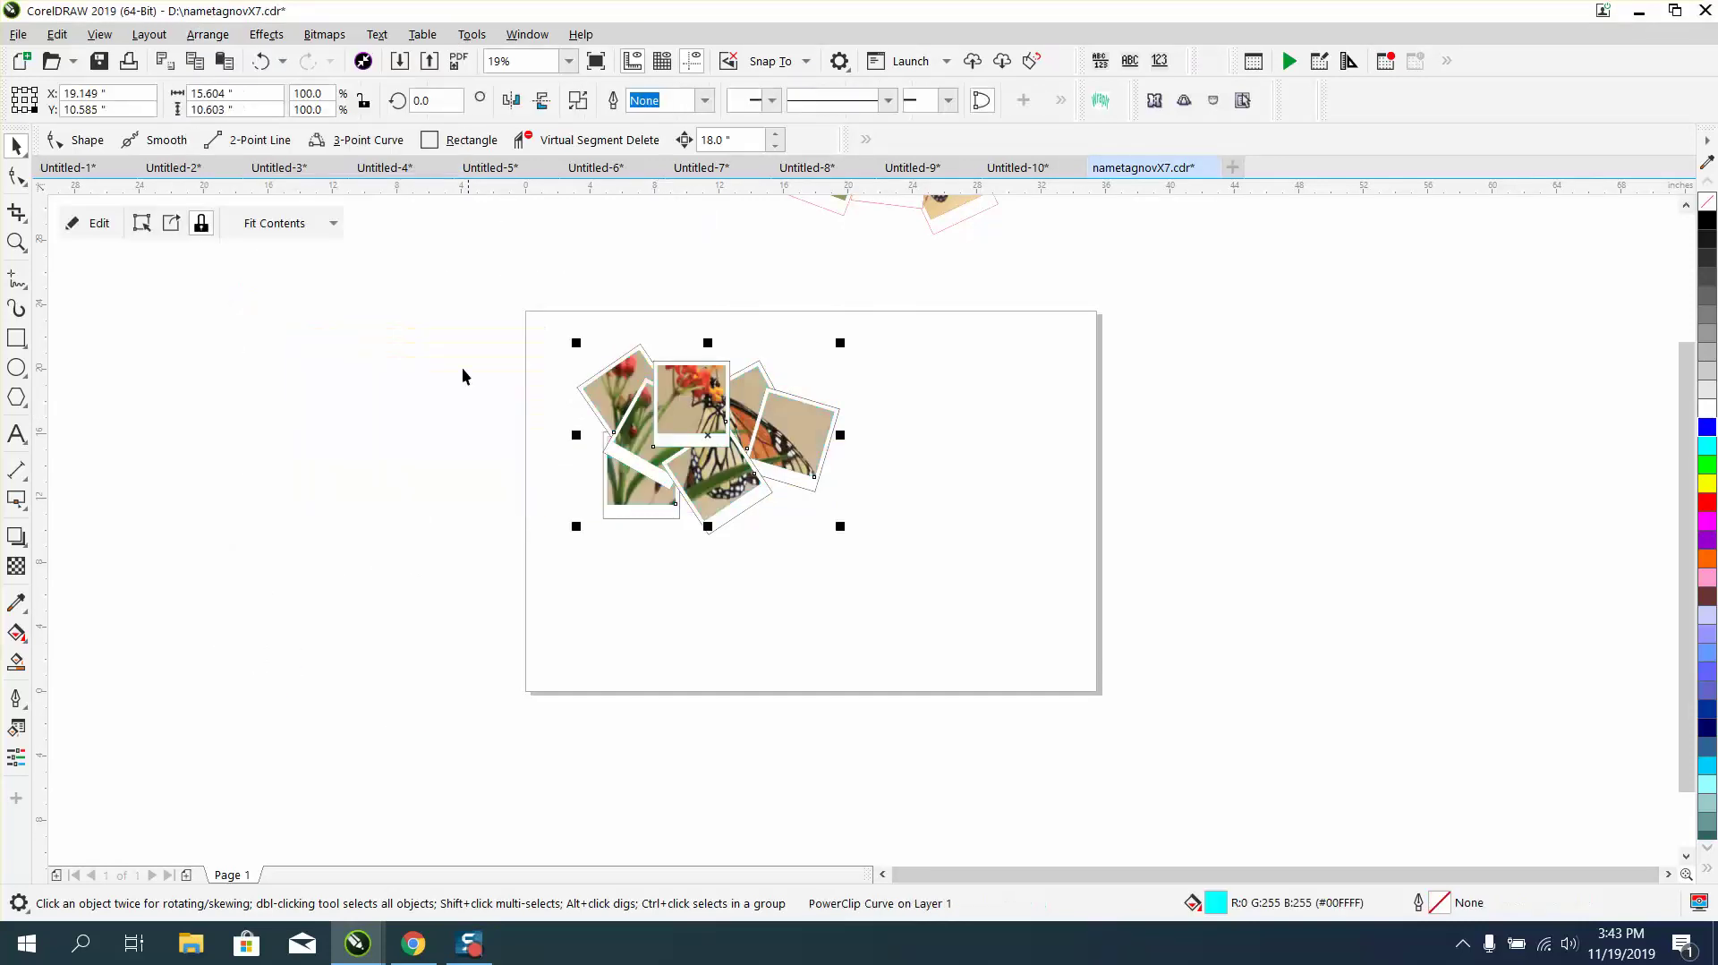
pyautogui.click(16, 241)
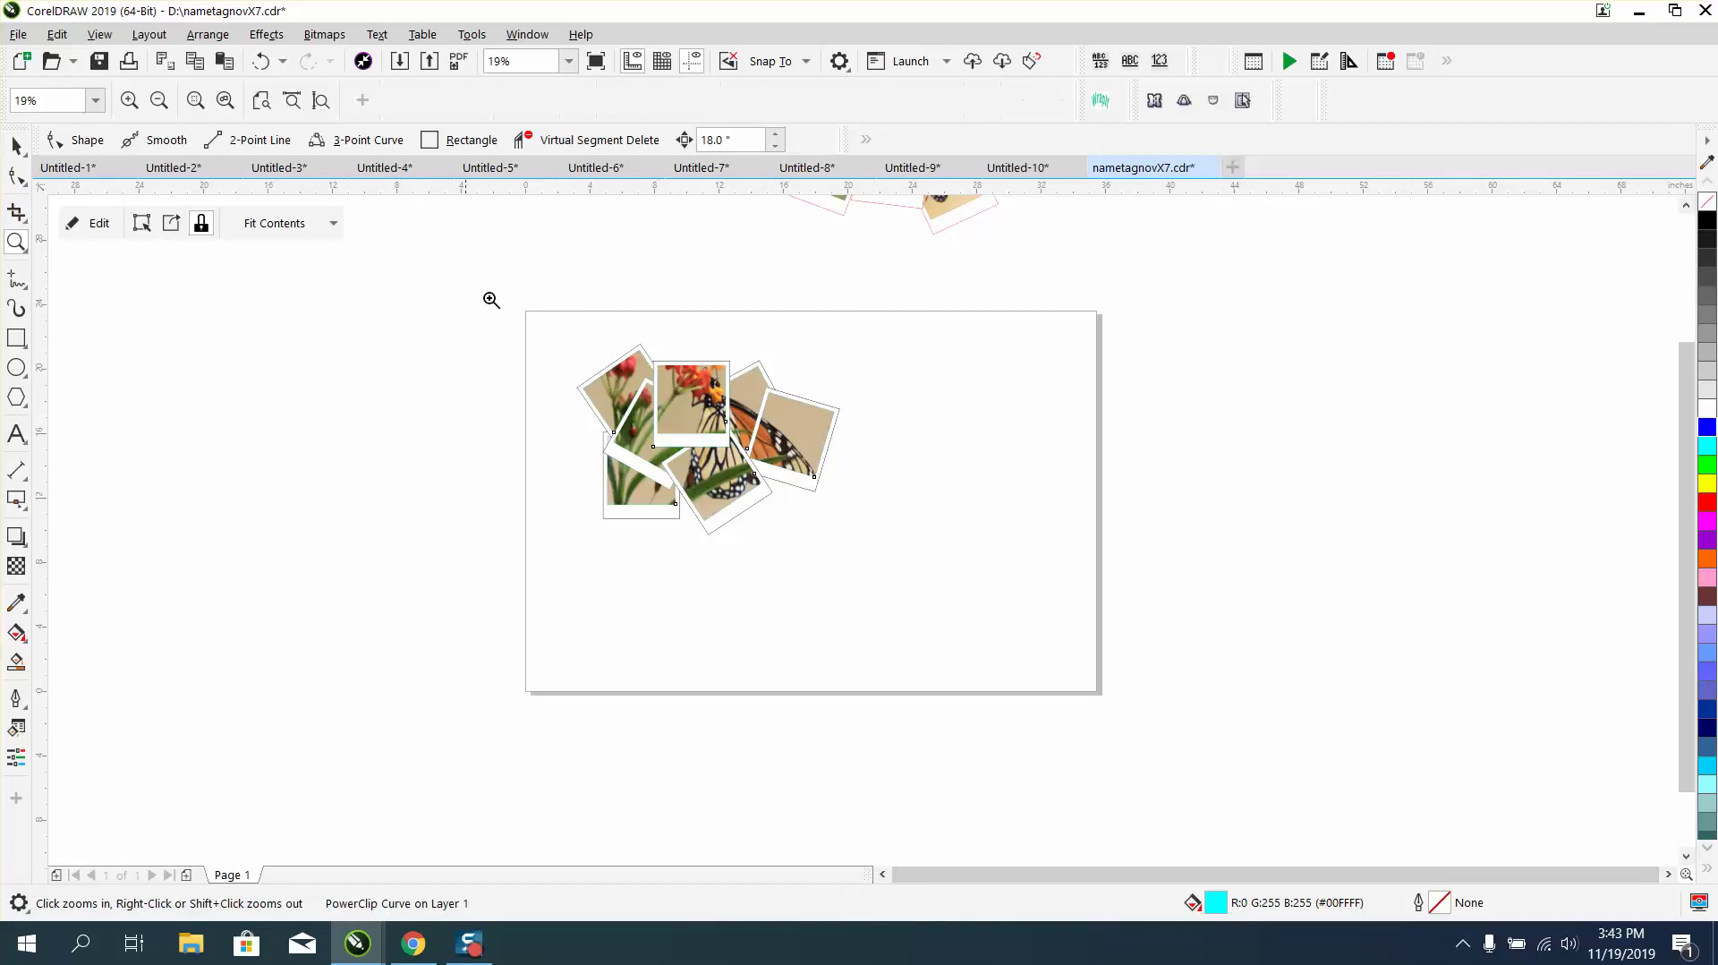
pyautogui.moveTo(531, 309); pyautogui.dragTo(928, 556)
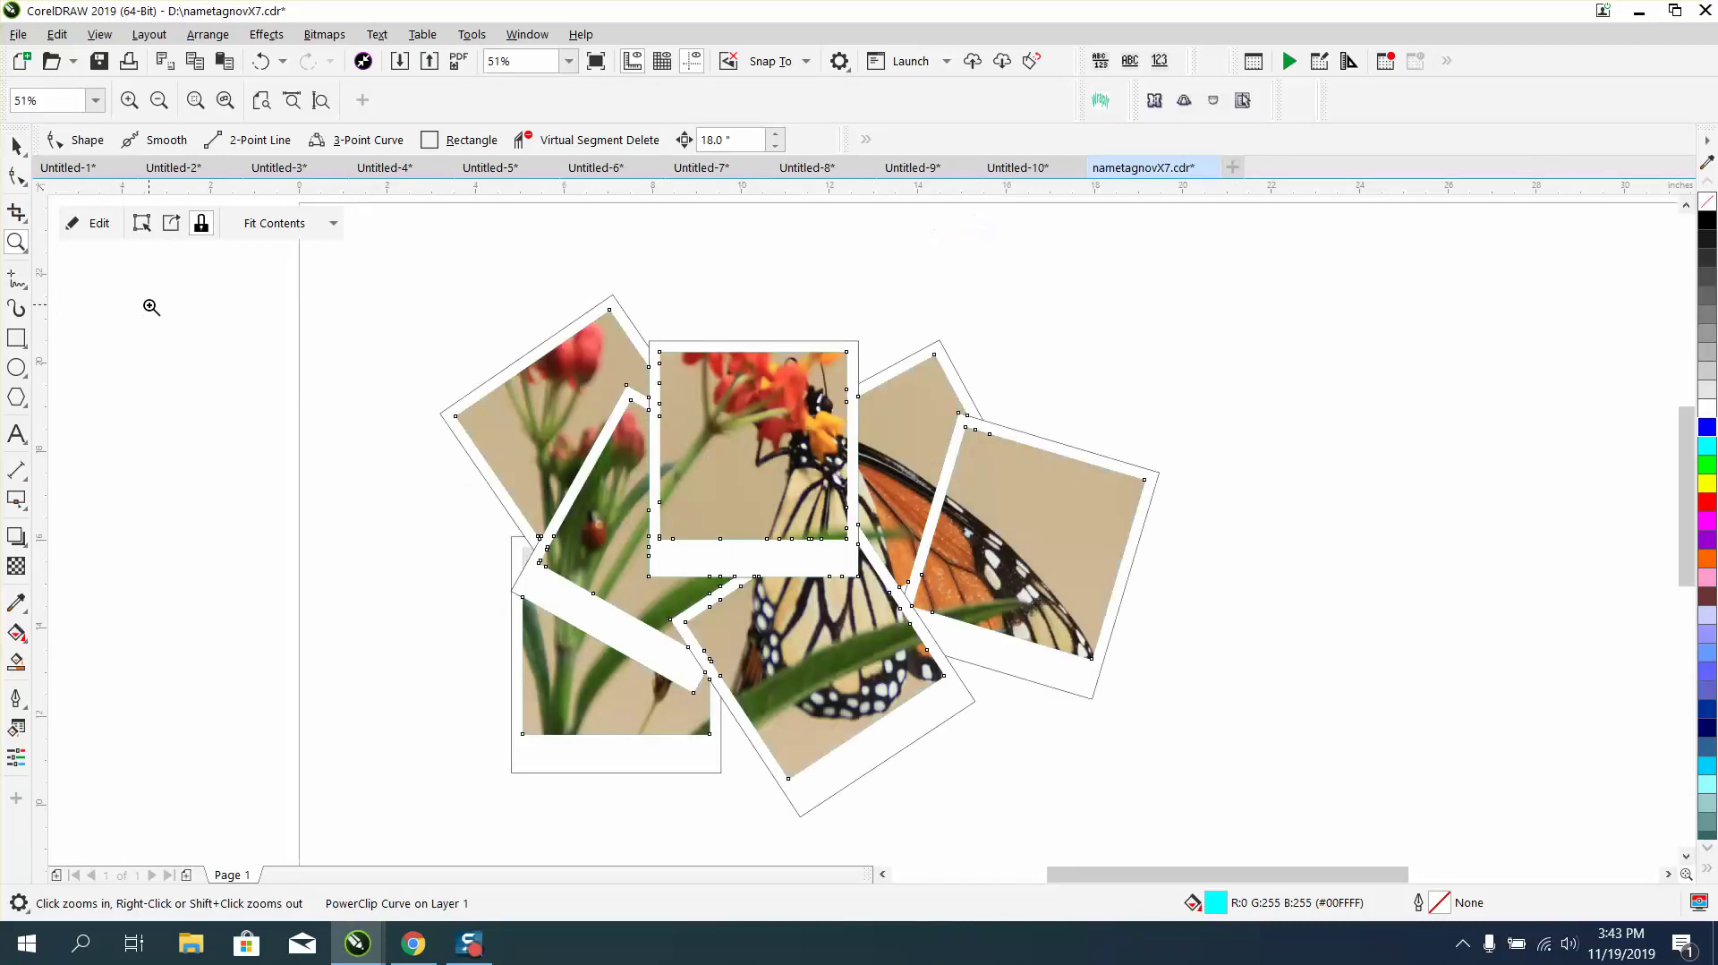
pyautogui.click(16, 145)
pyautogui.click(200, 223)
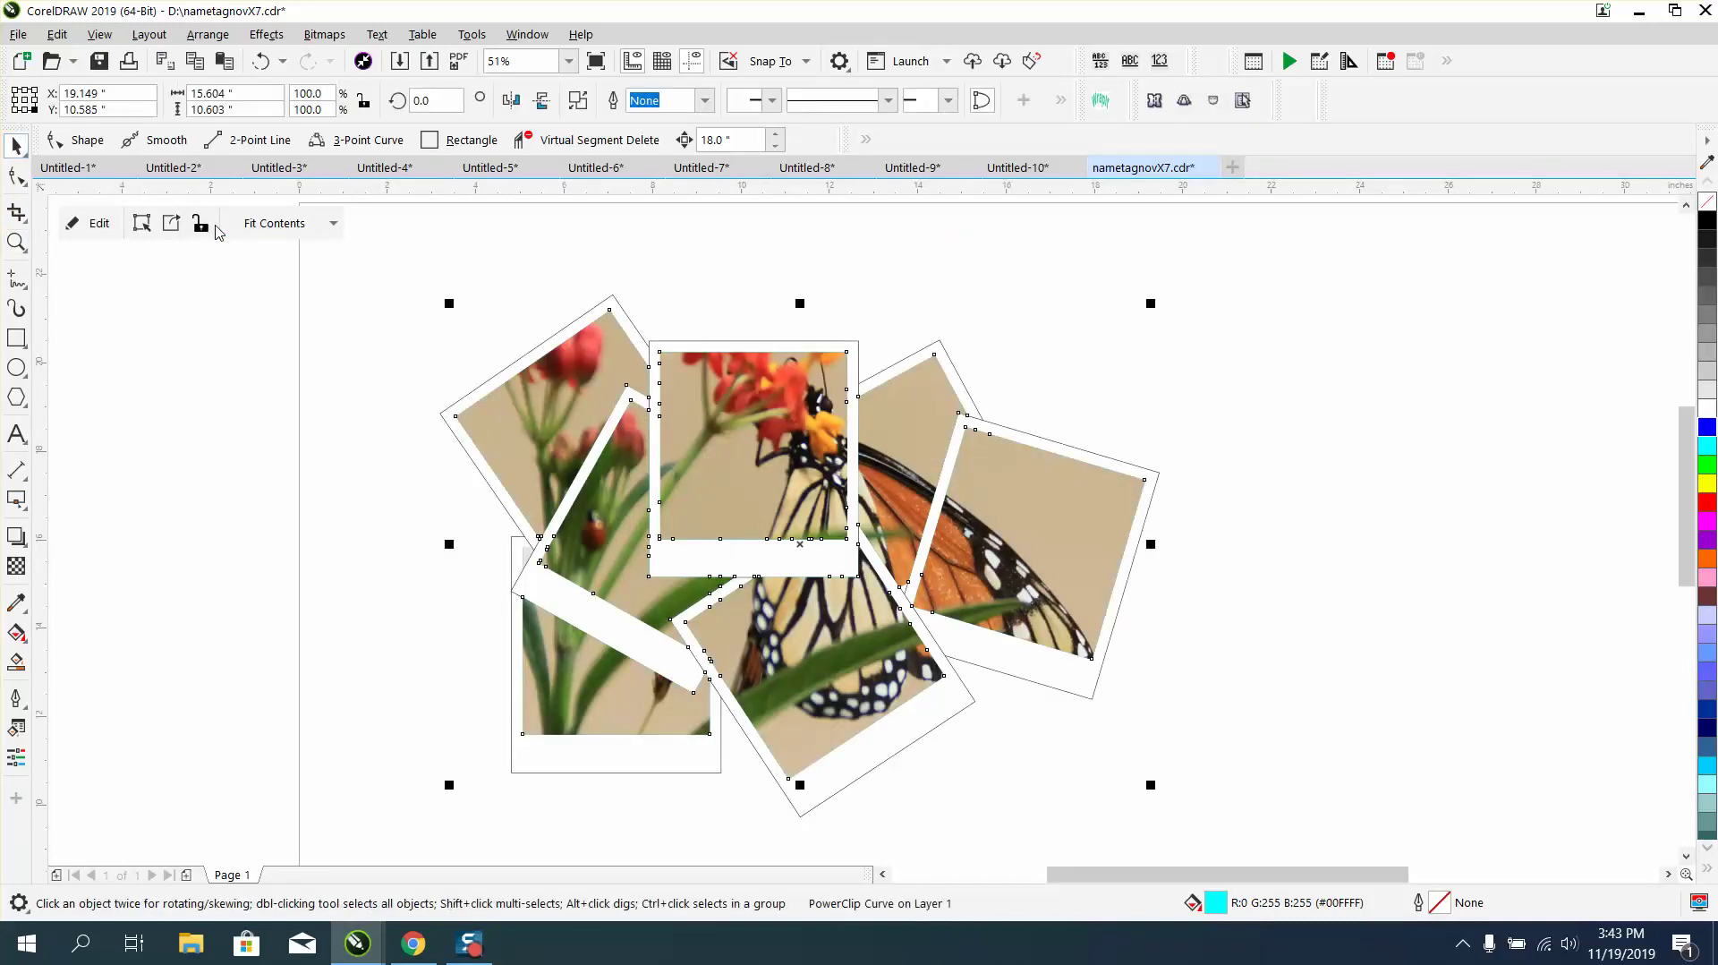
pyautogui.click(371, 255)
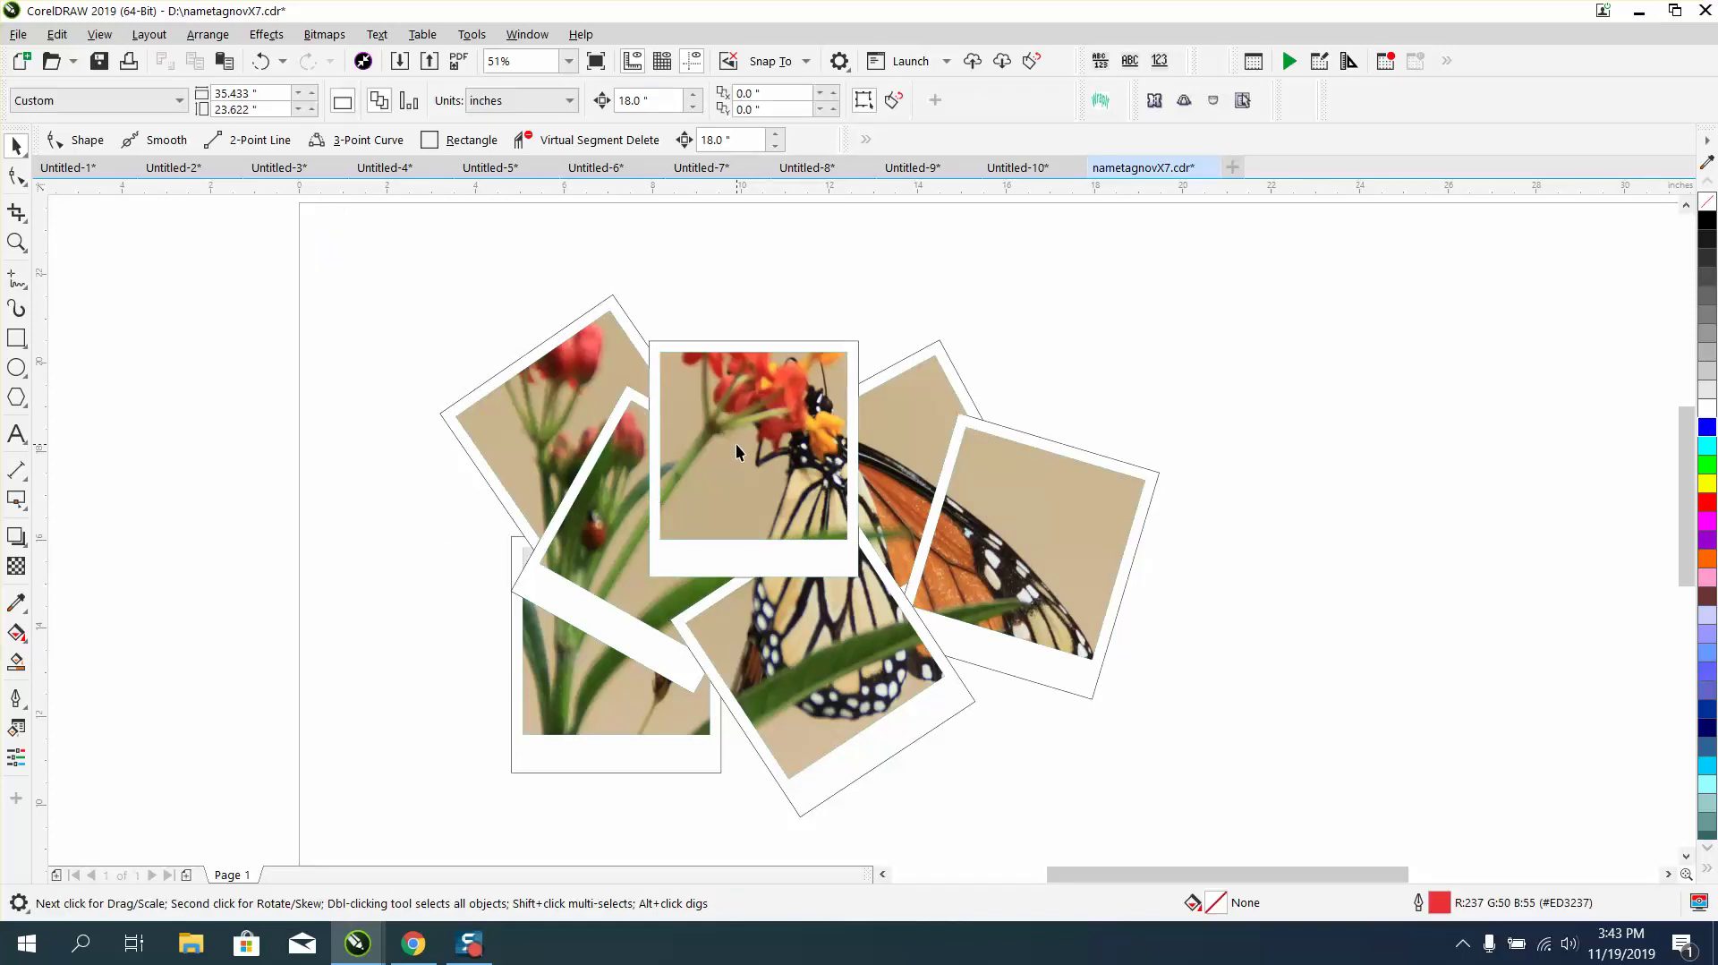
# Move the earlier butterfly collage sample onto the page's right side, then zoom in on the new collage.
pyautogui.scroll(-2, 727, 433)
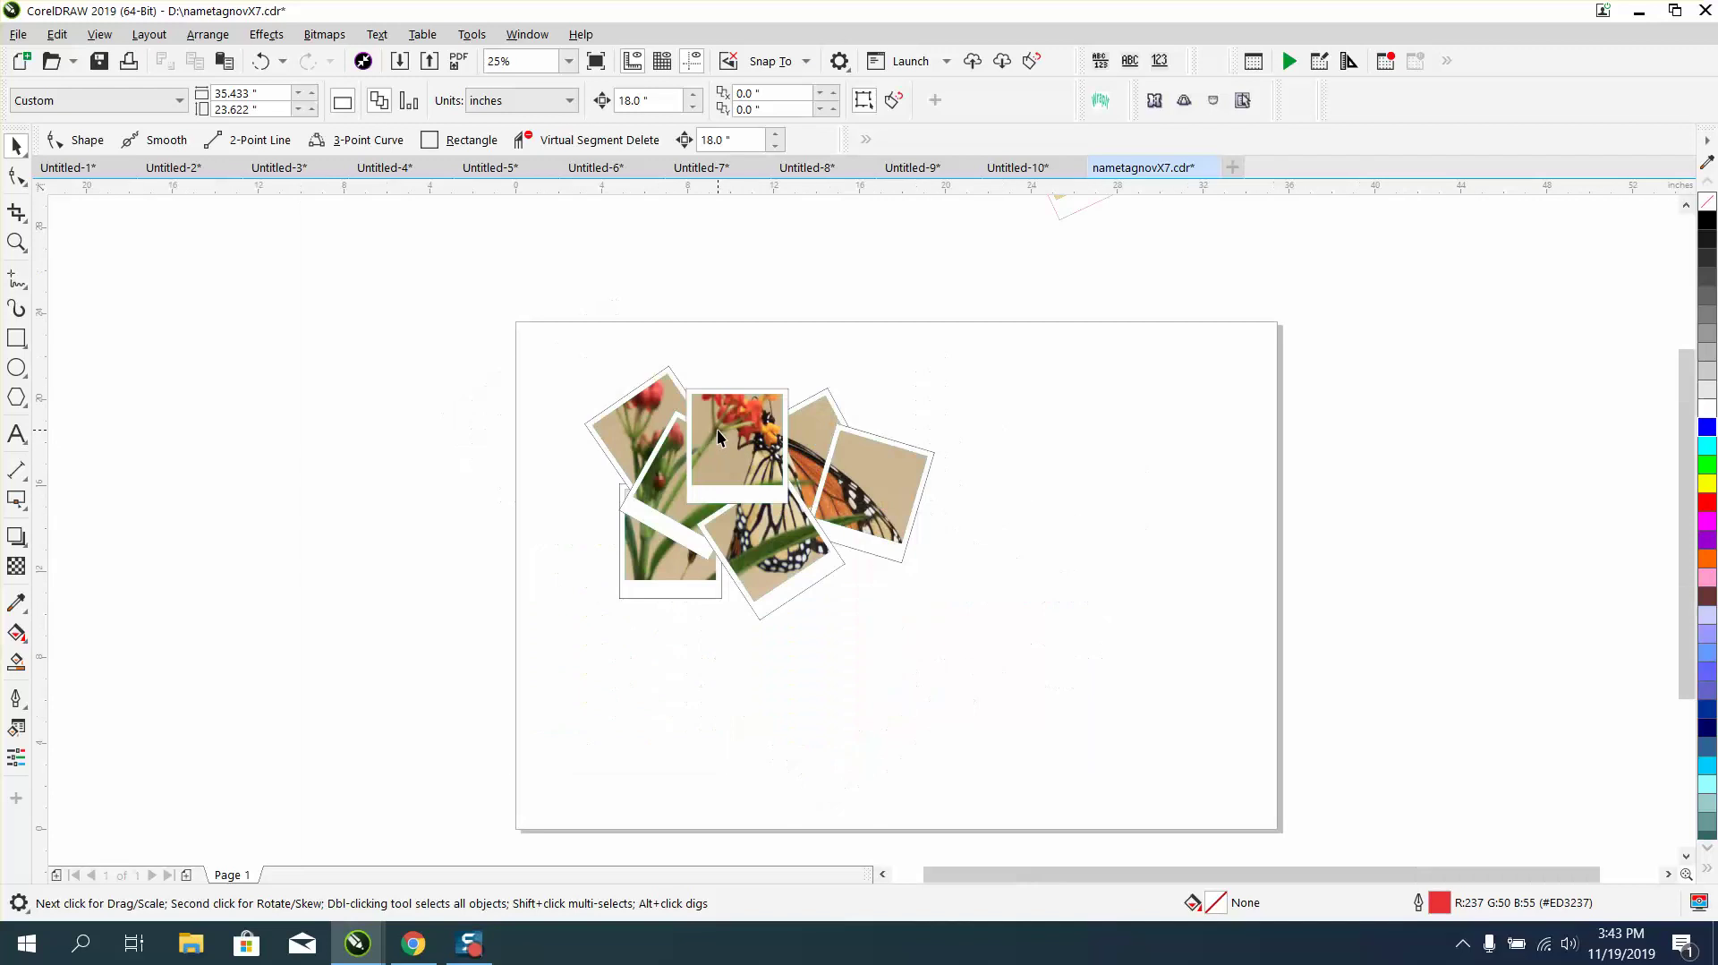
pyautogui.scroll(-2, 717, 428)
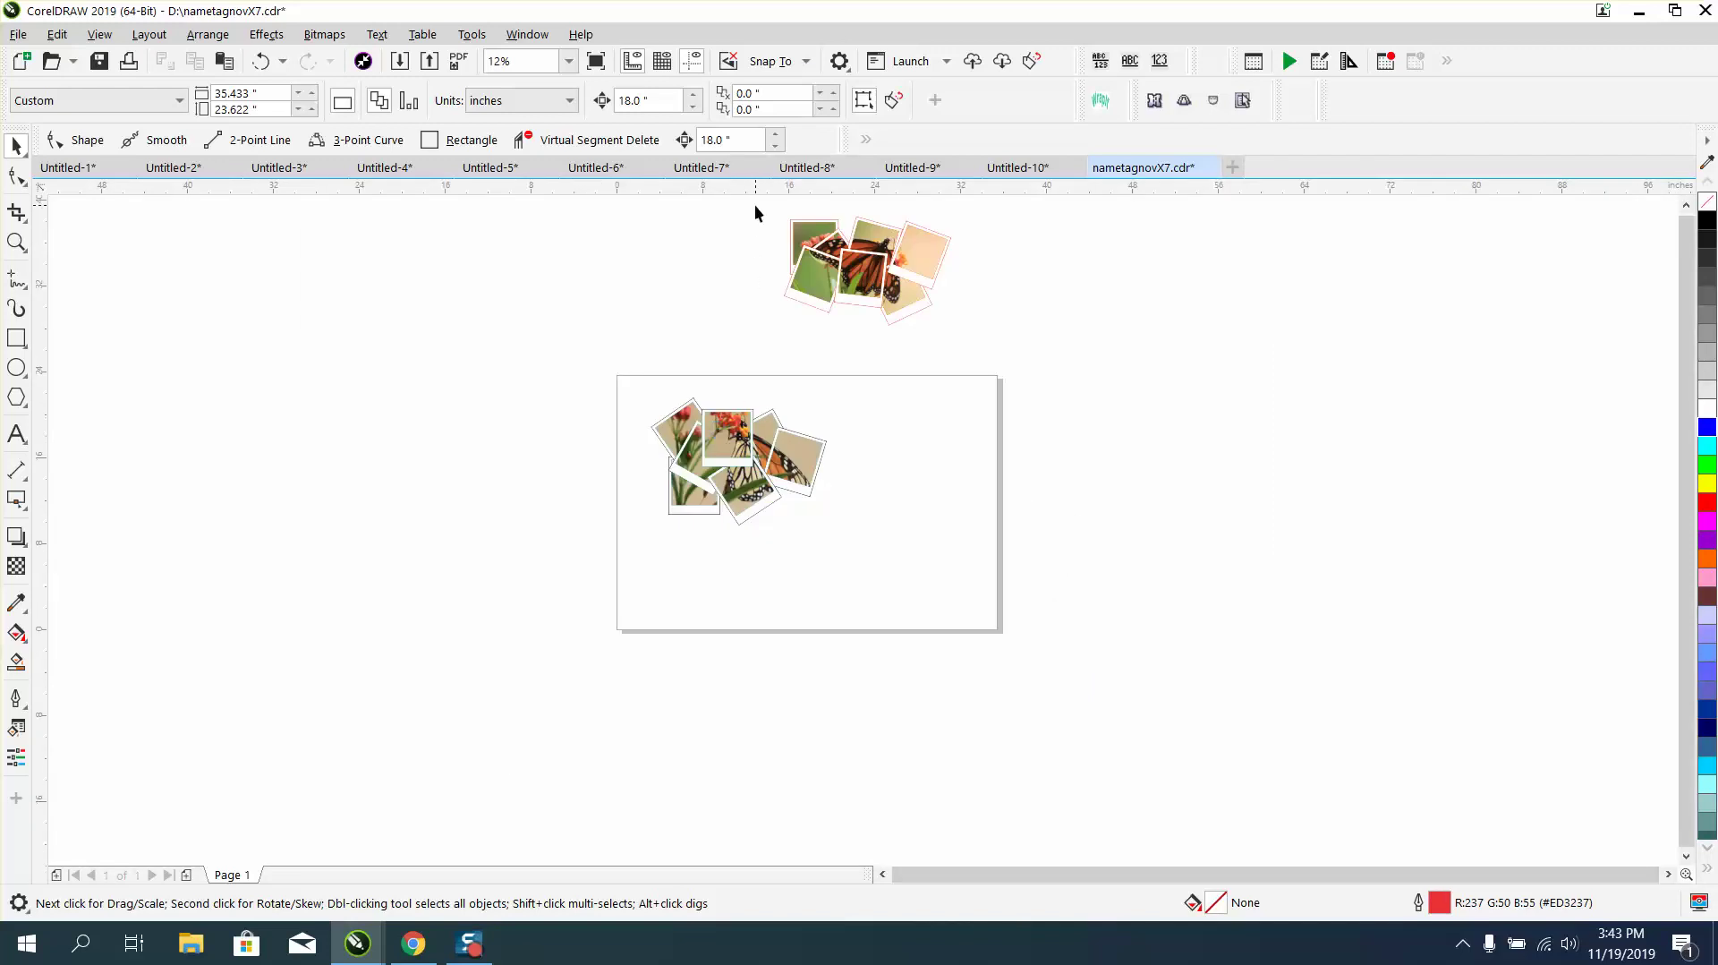
pyautogui.moveTo(980, 352); pyautogui.dragTo(981, 352)
pyautogui.moveTo(779, 269); pyautogui.dragTo(817, 454)
pyautogui.click(17, 242)
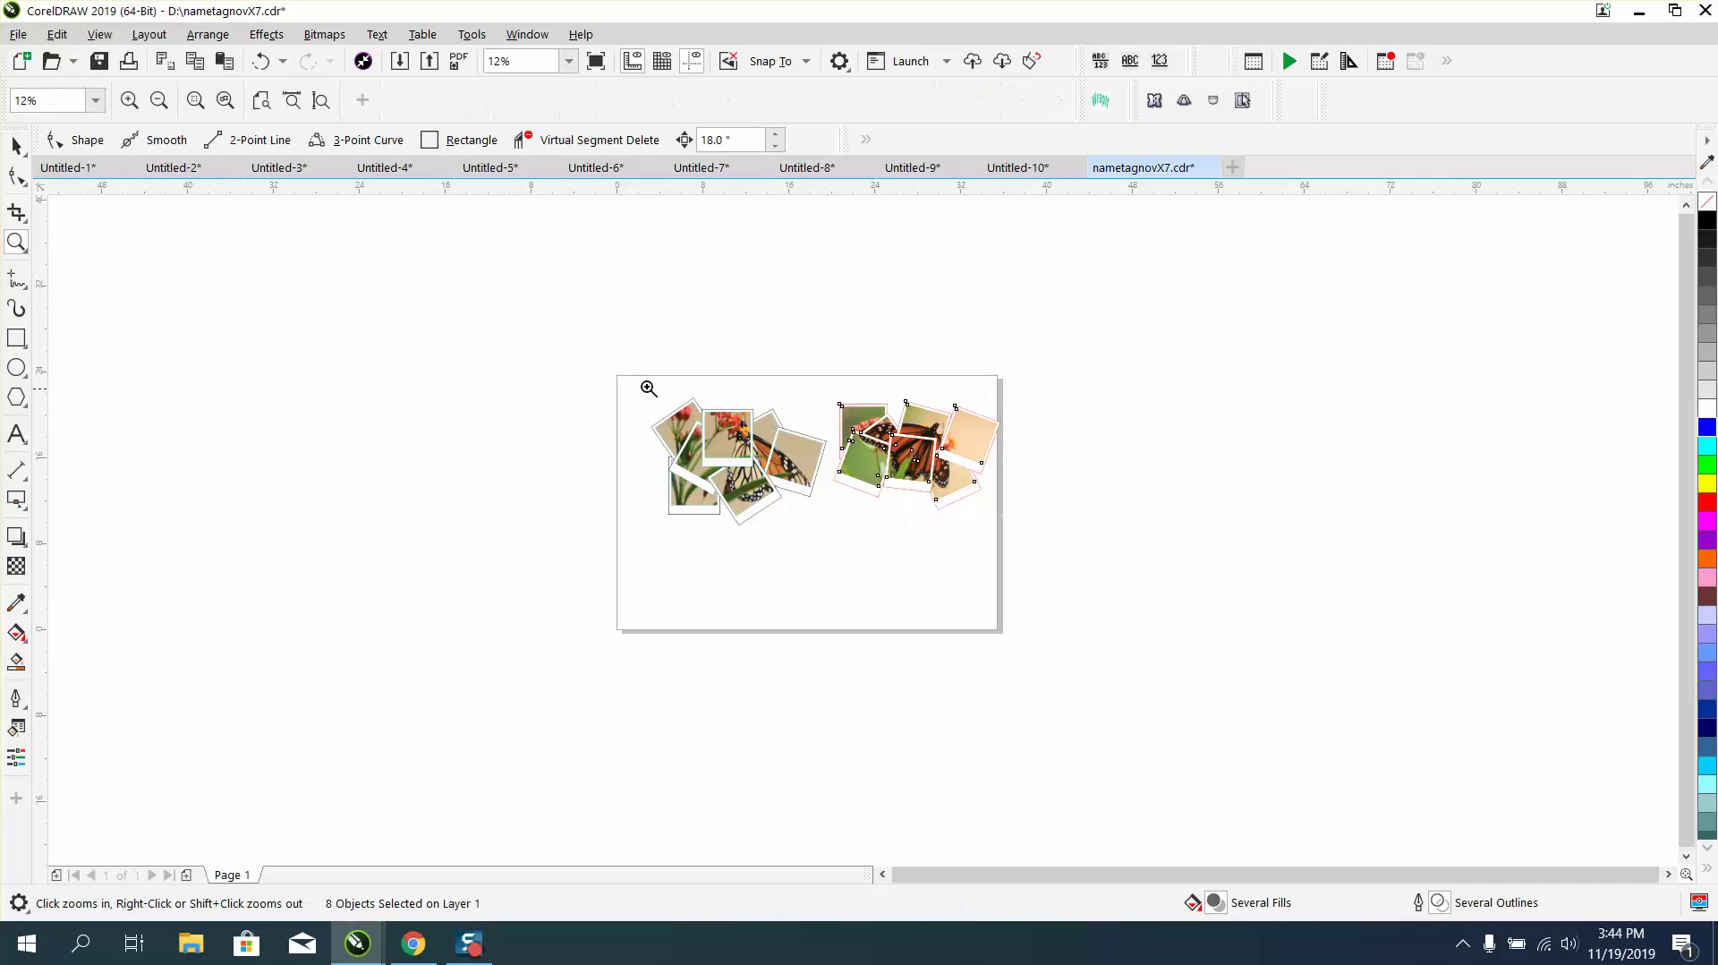
pyautogui.moveTo(637, 387); pyautogui.dragTo(1081, 545)
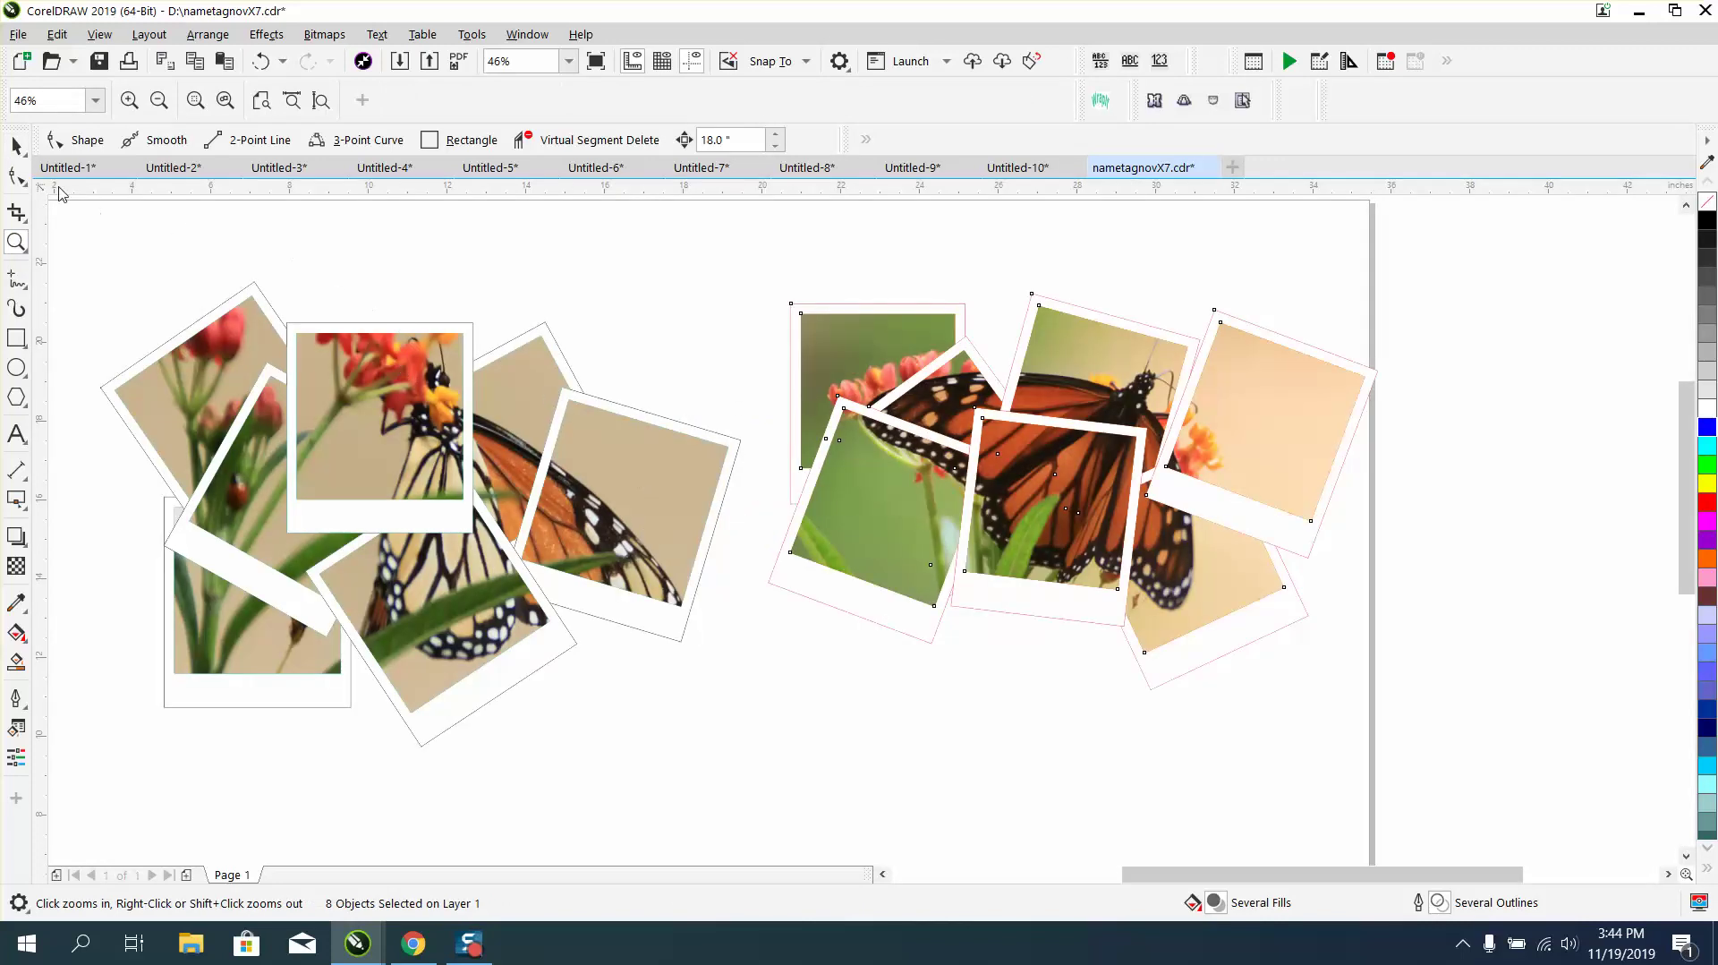
pyautogui.click(16, 145)
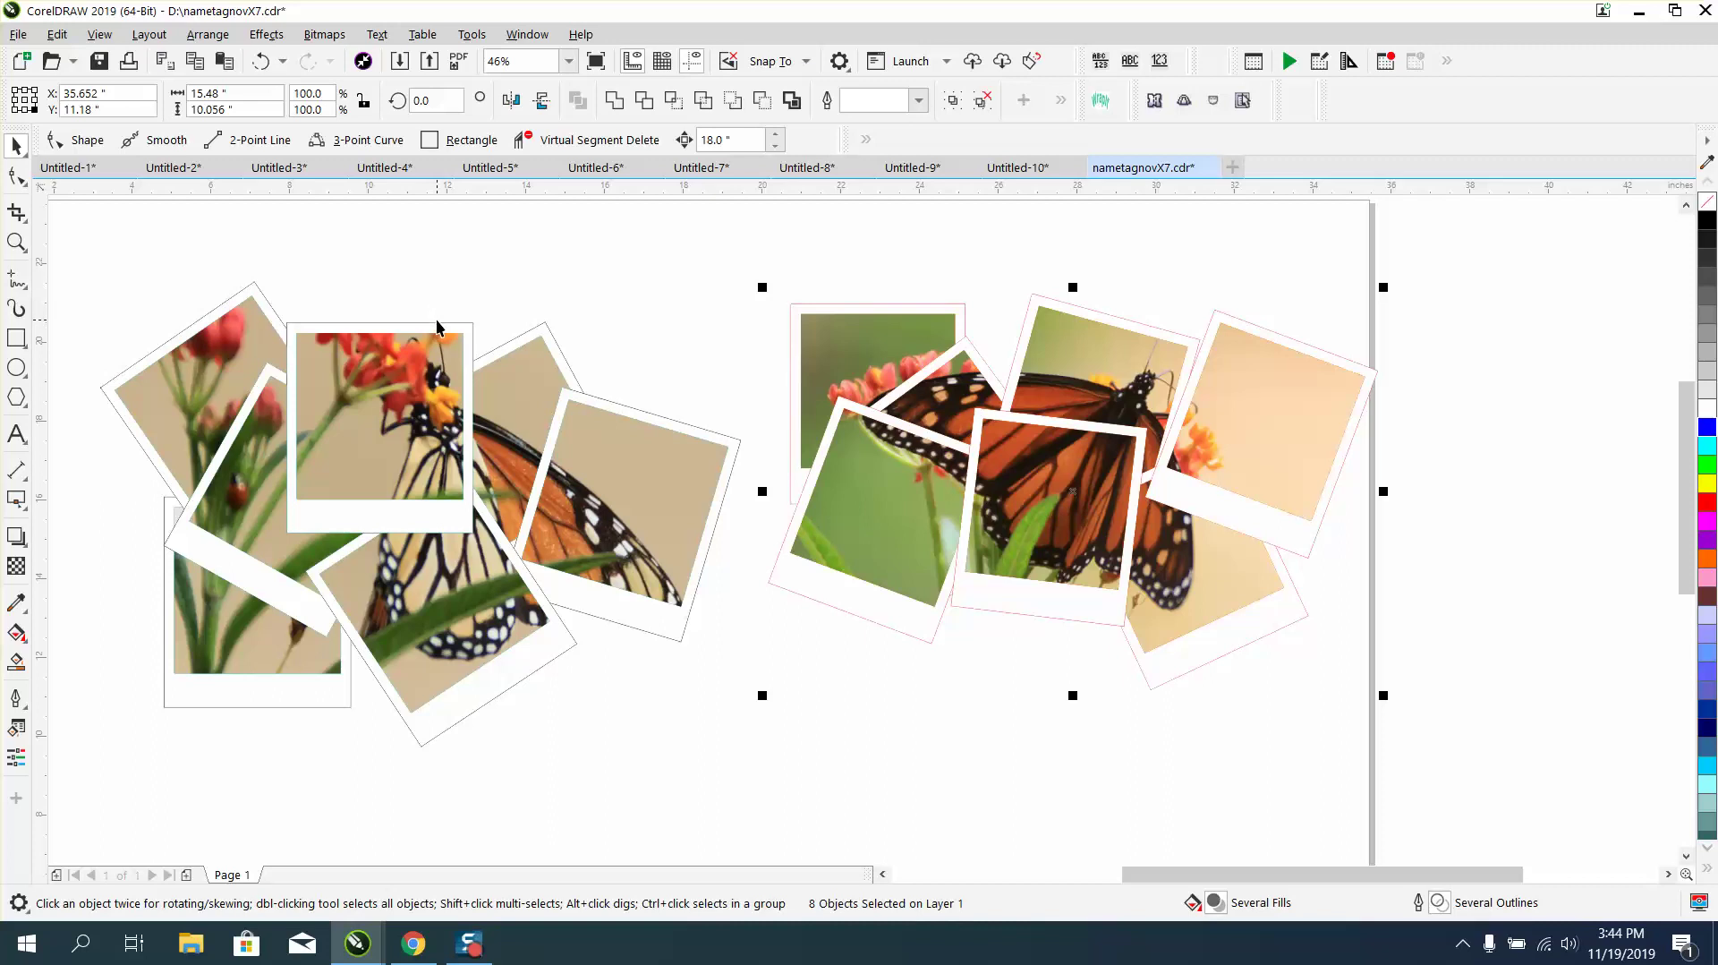
pyautogui.press('Escape')
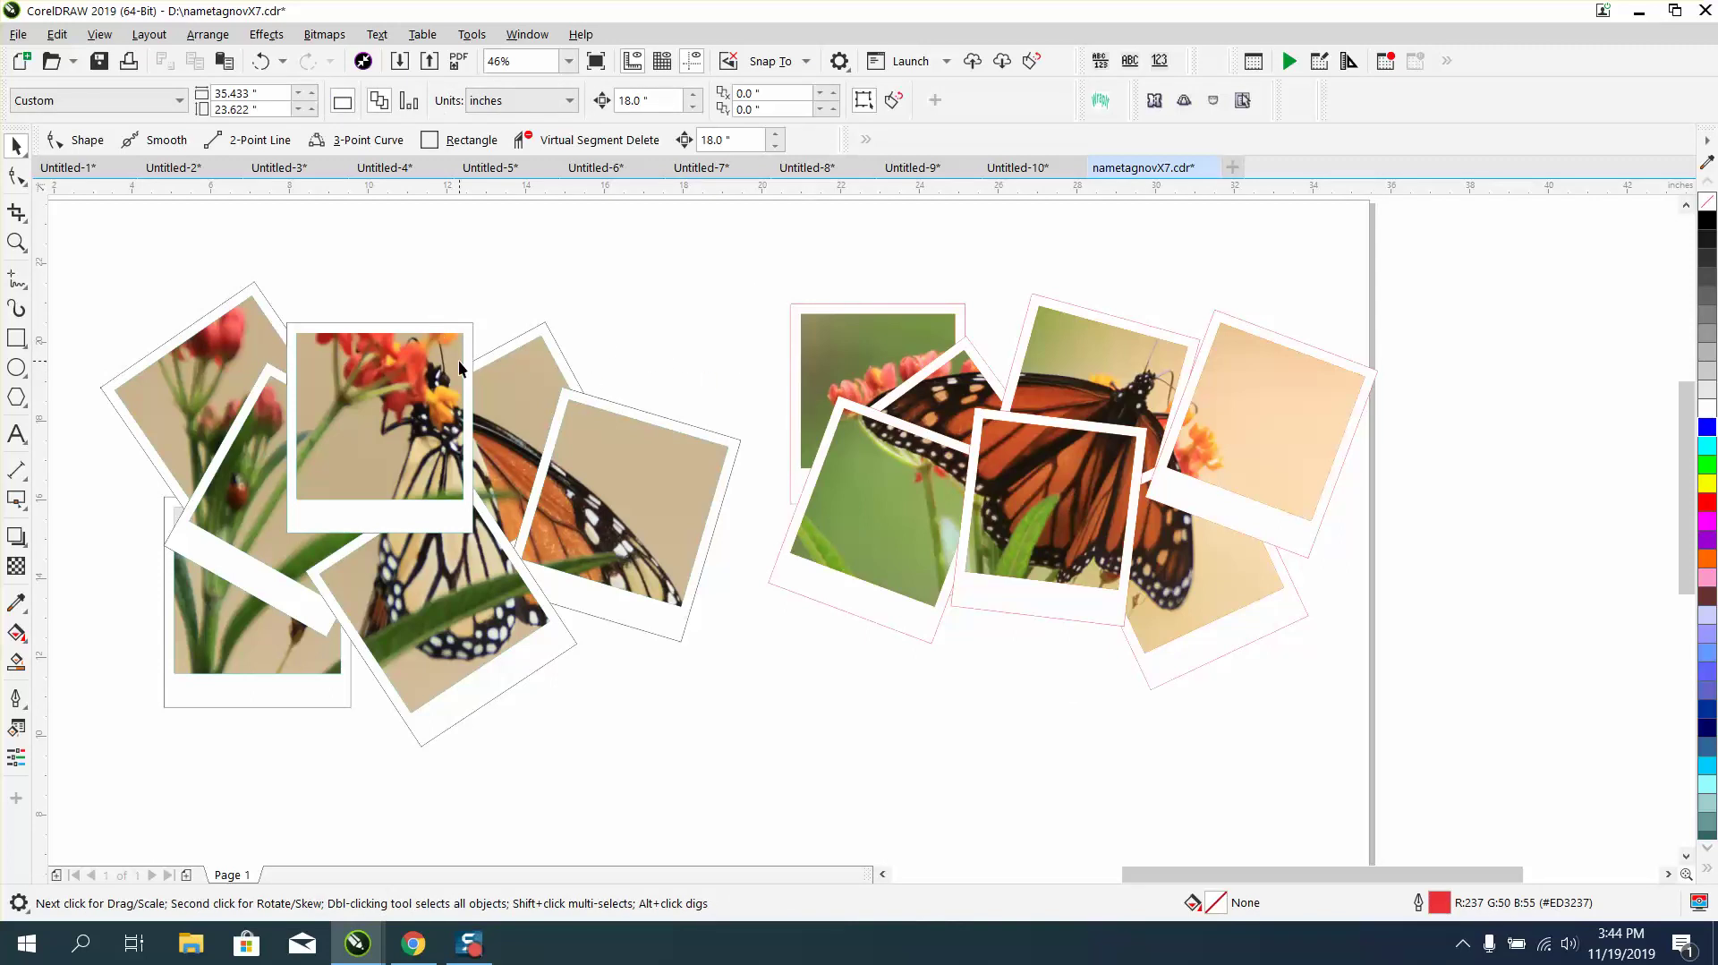
pyautogui.click(16, 242)
pyautogui.moveTo(97, 319); pyautogui.dragTo(775, 727)
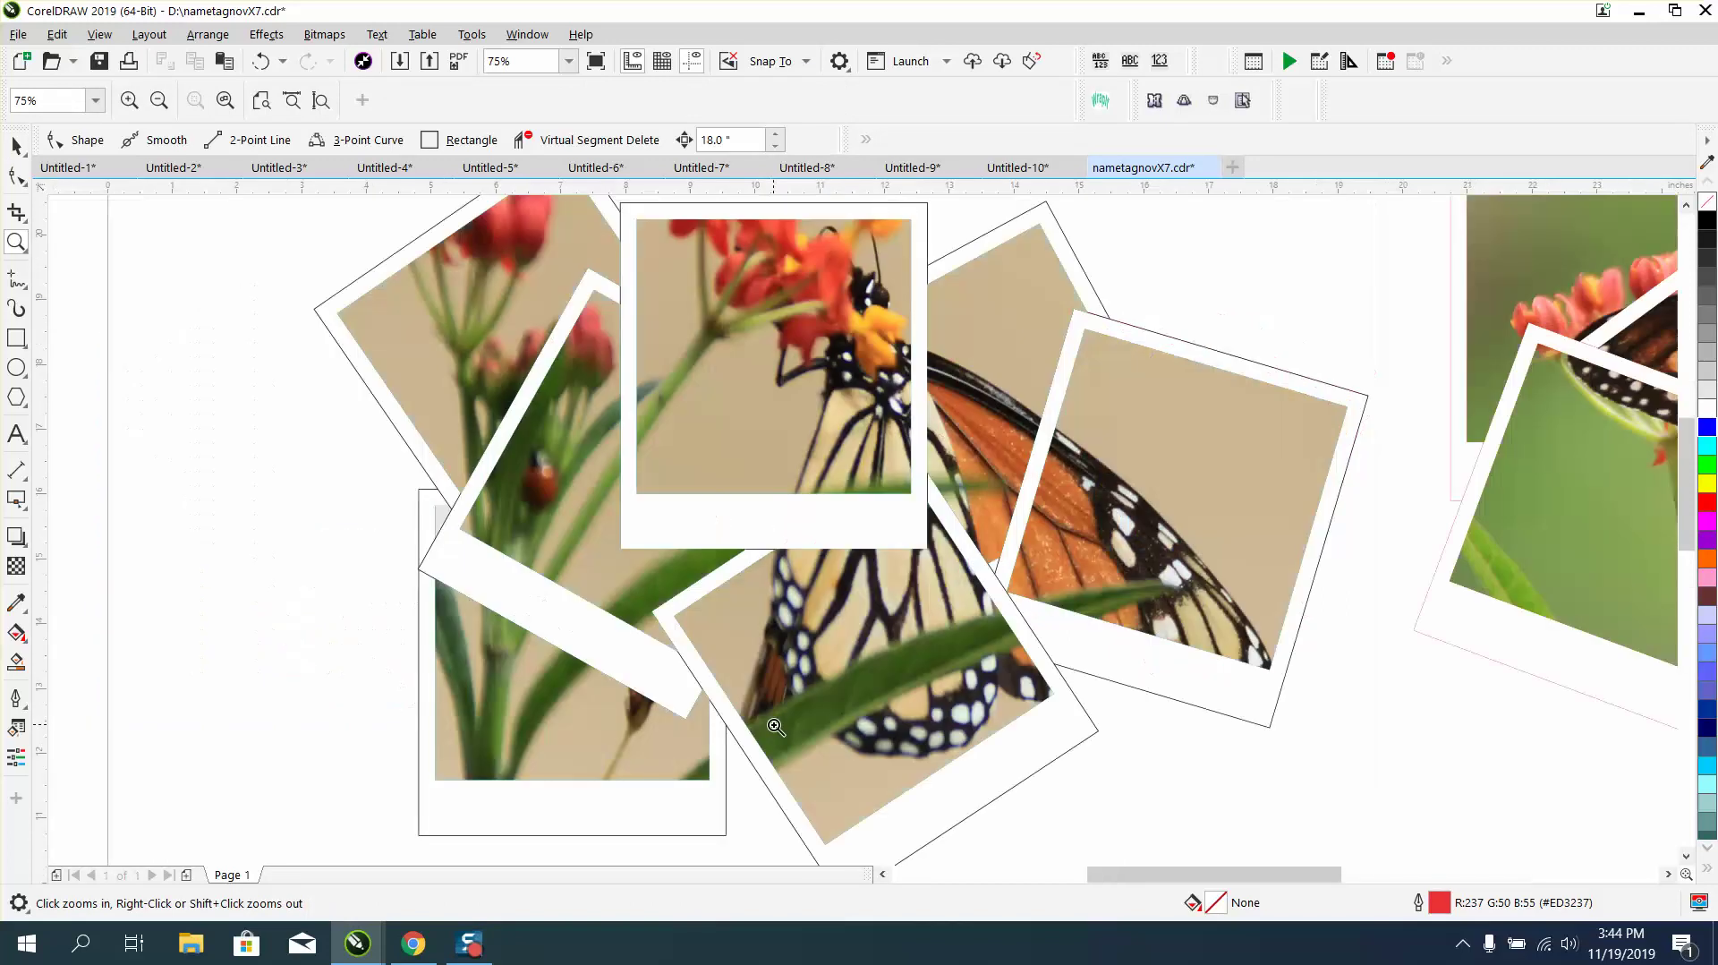